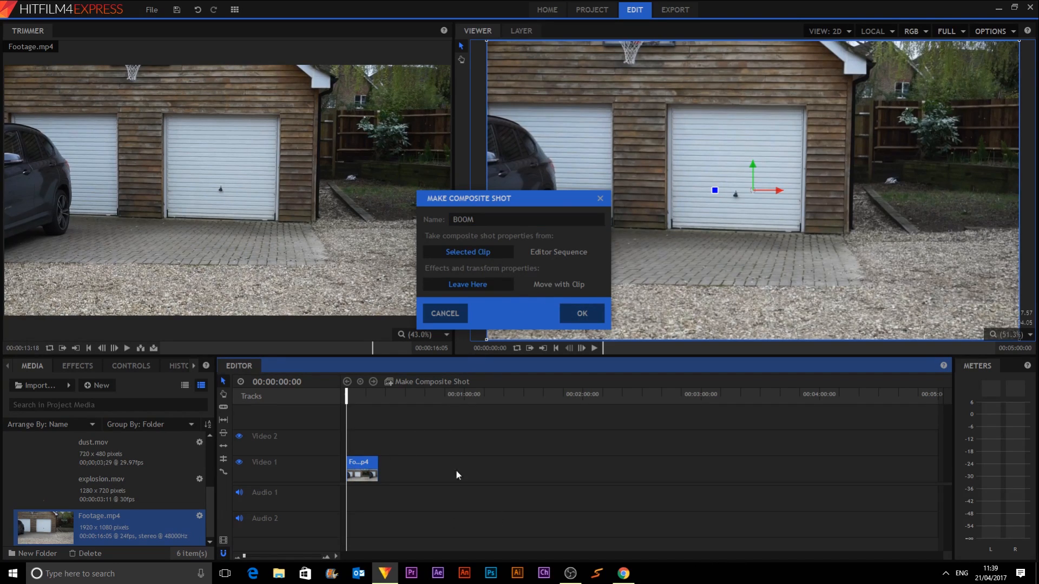
- Create the composite shot BOOM using the selected clip's properties, leaving effects and transform properties in place
{"action": "left_click", "coordinate": [582, 316]}
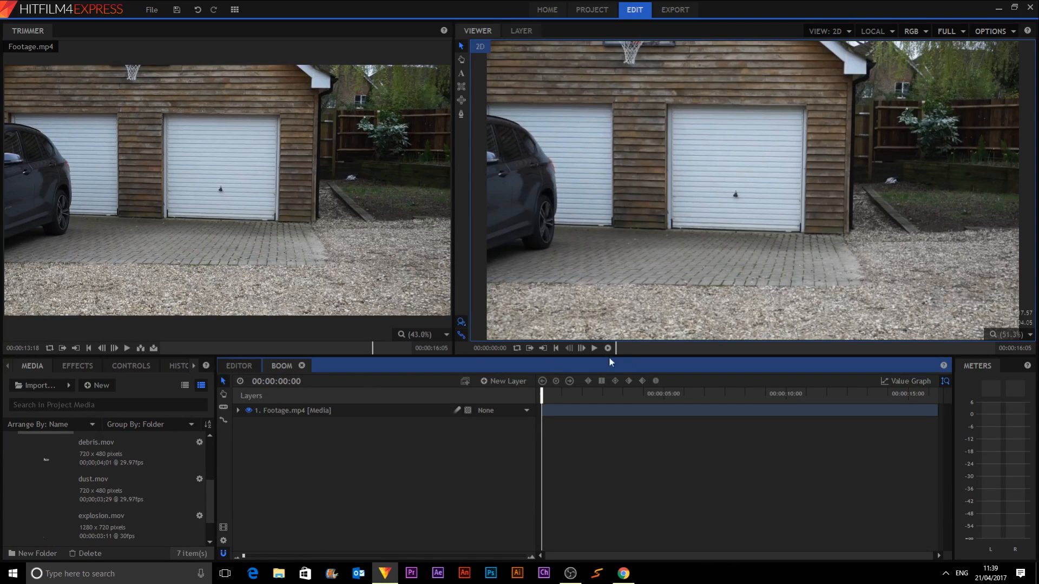
{"action": "left_click", "coordinate": [245, 368]}
{"action": "left_click", "coordinate": [273, 365]}
{"action": "left_click_drag", "start_coordinate": [345, 480], "coordinate": [417, 530]}
{"action": "left_click", "coordinate": [291, 410]}
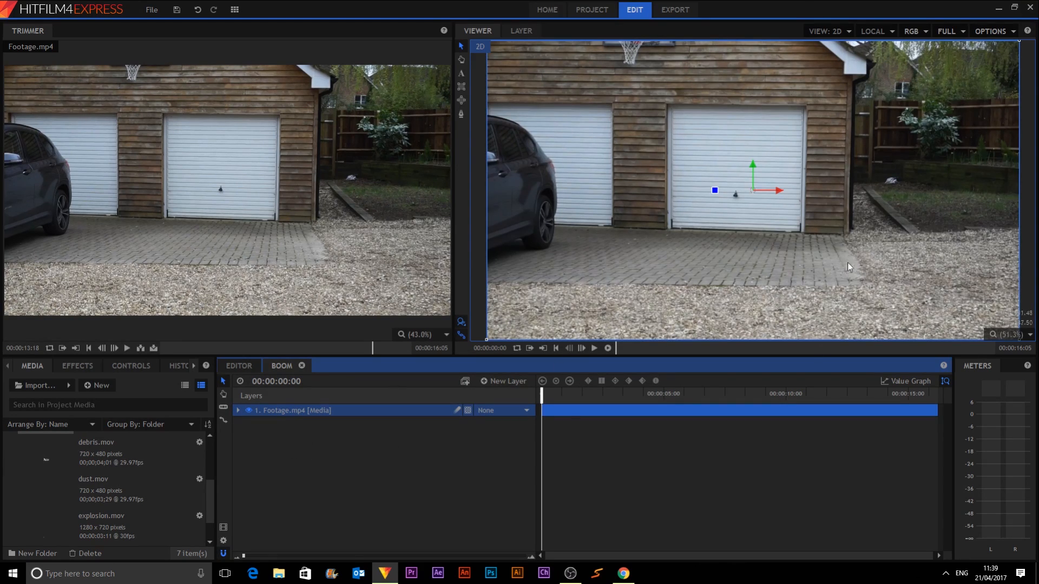
{"action": "left_click", "coordinate": [388, 461]}
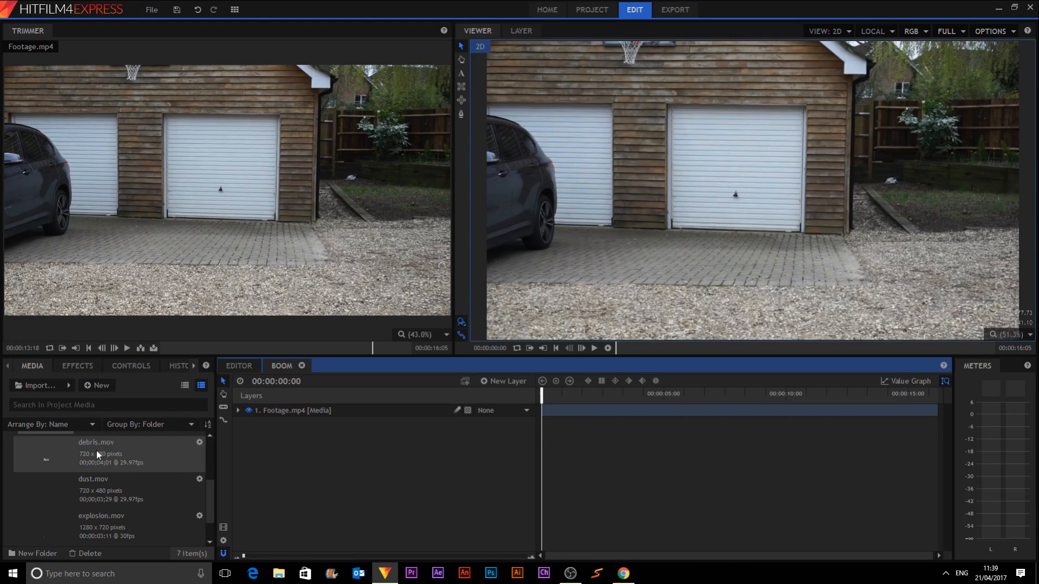
- Add a tracker to the Footage.mp4 layer and set its type to Double Points (Position/Scale/Rotation)
{"action": "left_click", "coordinate": [340, 413]}
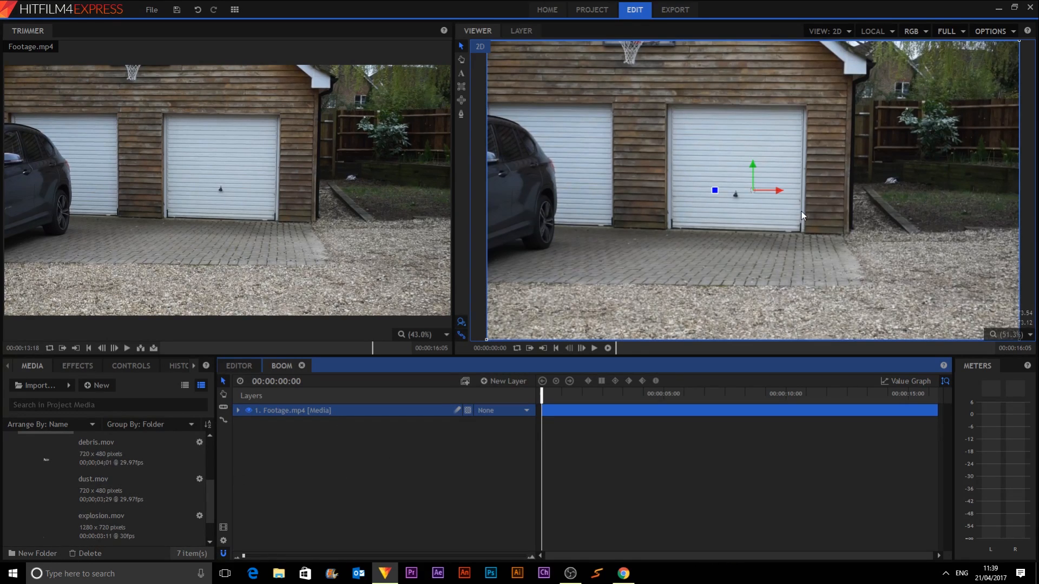
{"action": "left_click", "coordinate": [239, 412]}
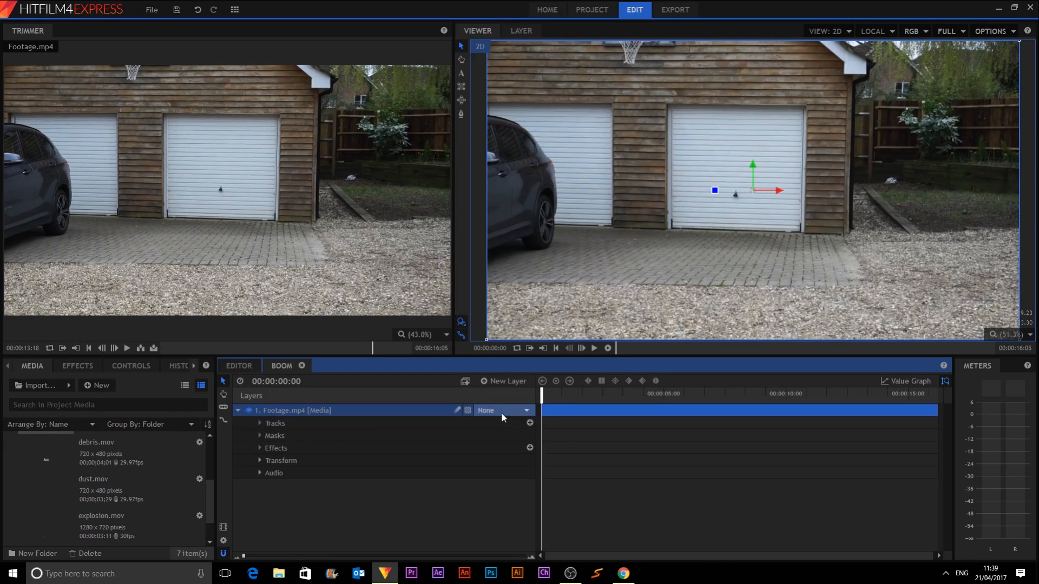
{"action": "left_click", "coordinate": [530, 423]}
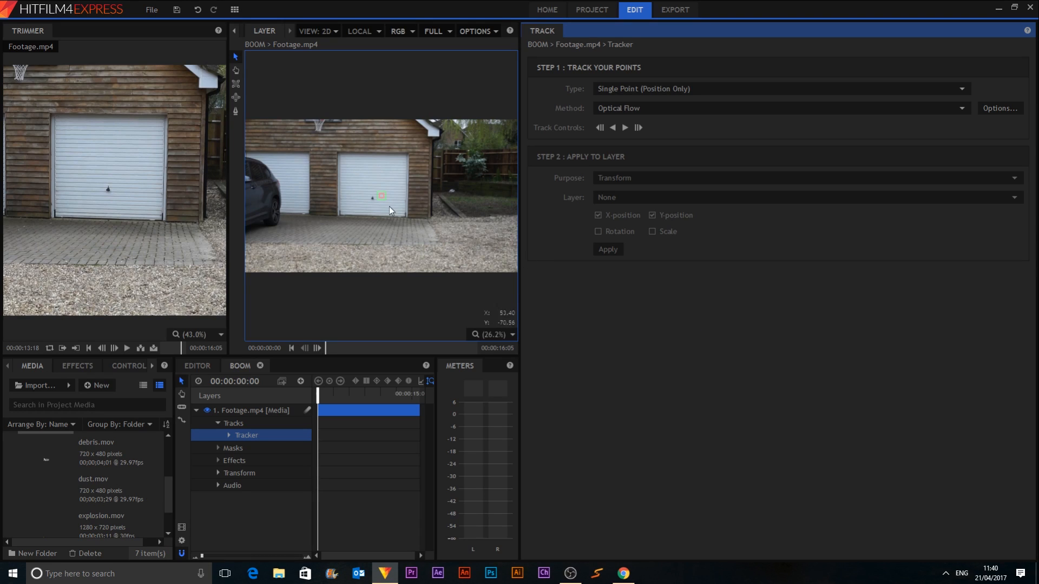
{"action": "left_click", "coordinate": [520, 266]}
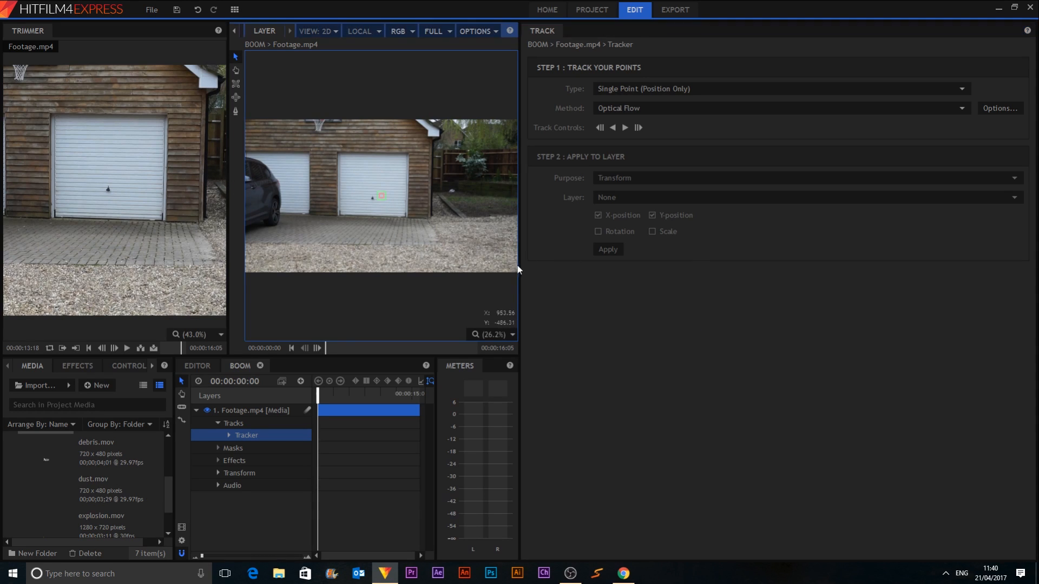
{"action": "left_click_drag", "start_coordinate": [520, 266], "coordinate": [658, 264]}
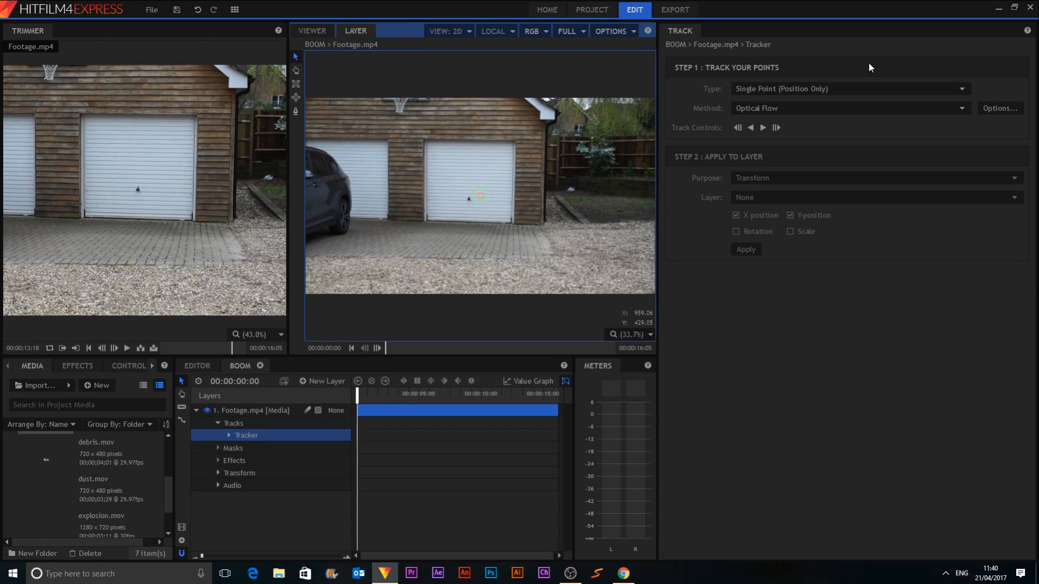
{"action": "left_click", "coordinate": [780, 90]}
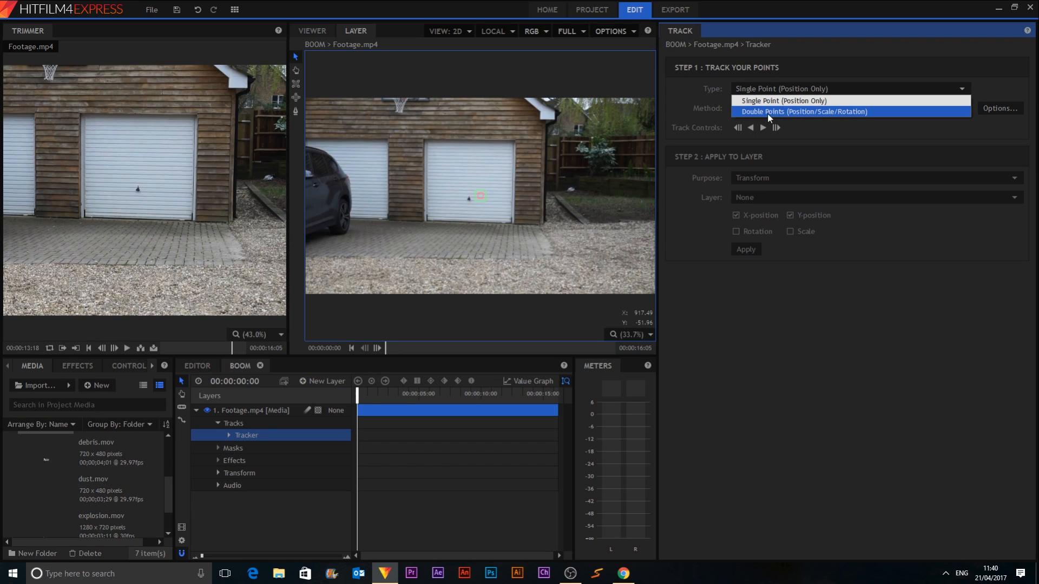
{"action": "left_click", "coordinate": [810, 112]}
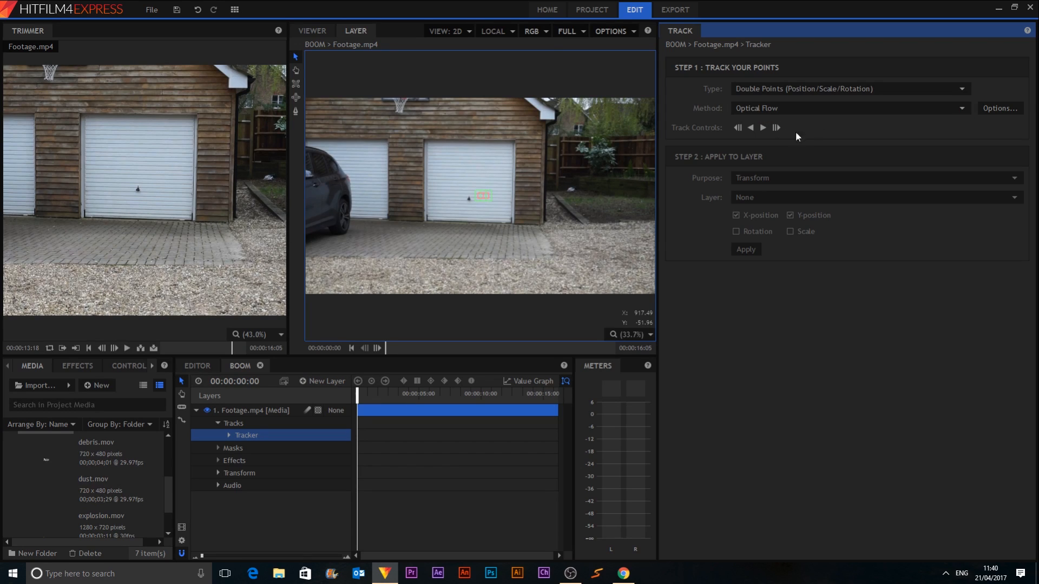
- Enlarge the first tracking point's search area and place the point on the lower-left corner of the right-hand garage door
{"action": "scroll", "coordinate": [484, 216], "scroll_direction": "up", "scroll_amount": 5}
{"action": "left_click", "coordinate": [488, 195]}
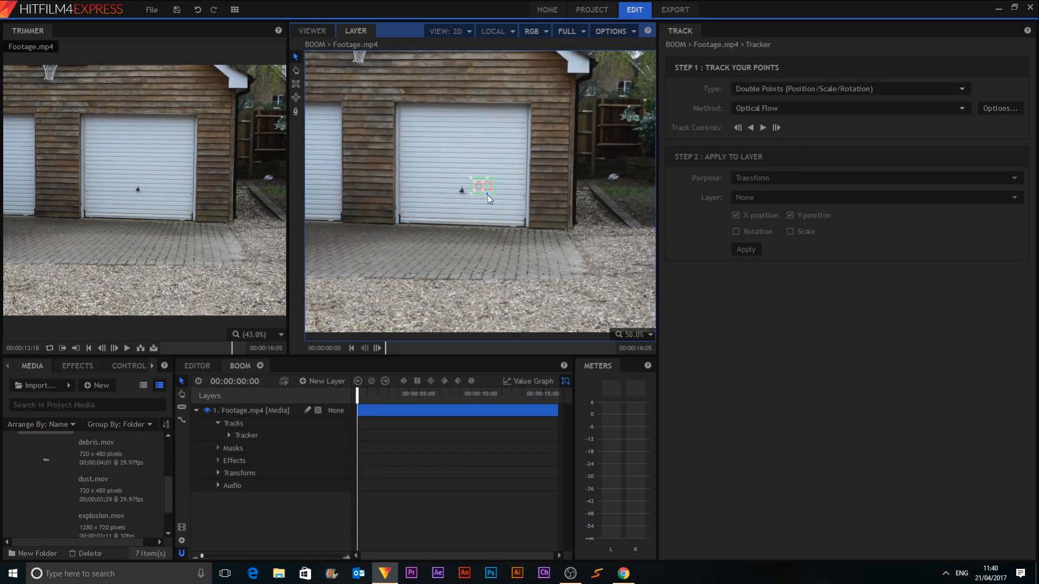
{"action": "scroll", "coordinate": [489, 170], "scroll_direction": "up", "scroll_amount": 3}
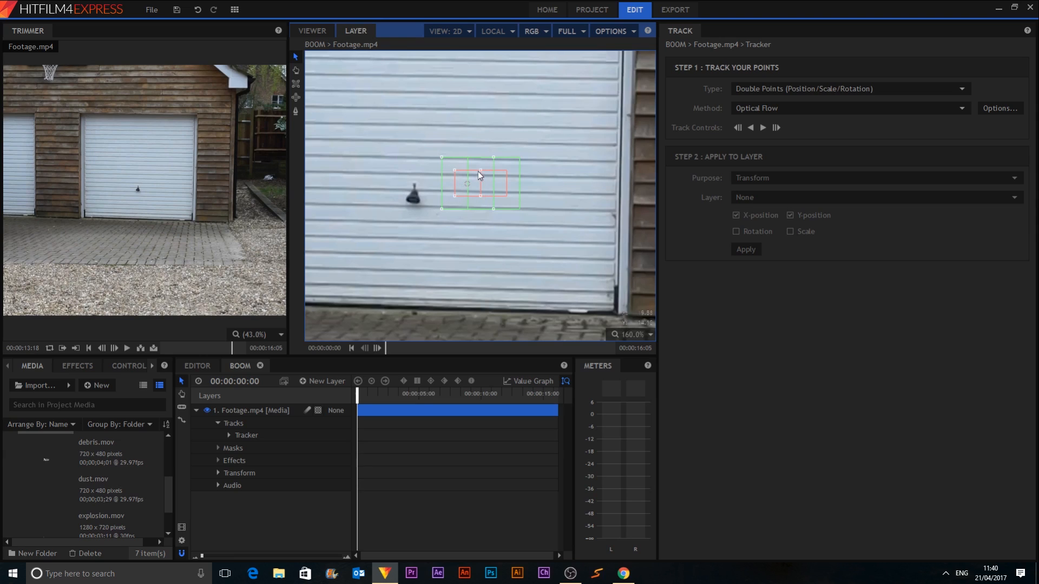
{"action": "left_click_drag", "start_coordinate": [493, 157], "coordinate": [543, 111]}
{"action": "scroll", "coordinate": [444, 197], "scroll_direction": "down", "scroll_amount": 6}
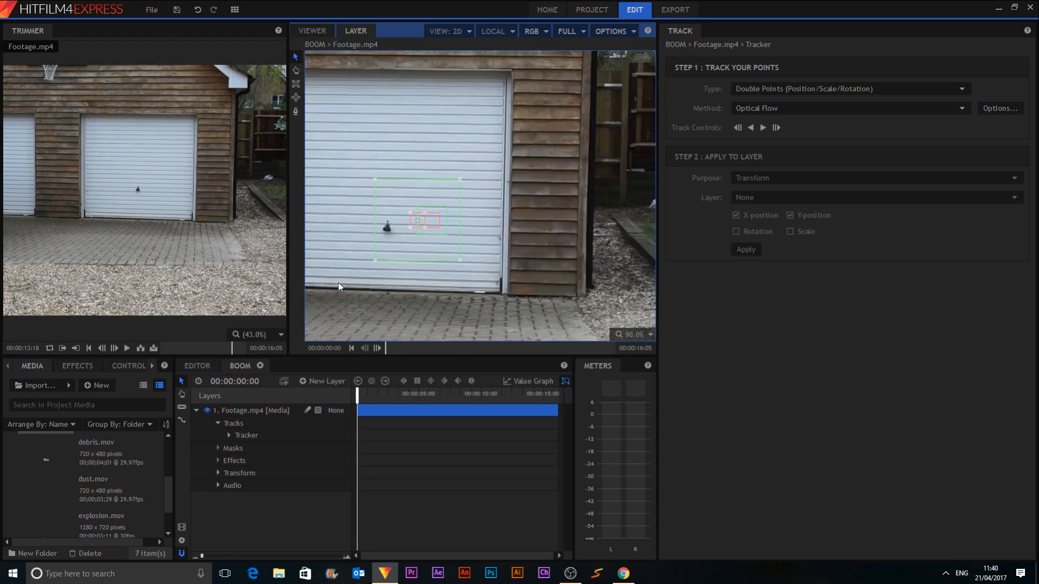
{"action": "scroll", "coordinate": [347, 271], "scroll_direction": "up", "scroll_amount": 4}
{"action": "key", "text": "h"}
{"action": "left_click_drag", "start_coordinate": [394, 282], "coordinate": [568, 248]}
{"action": "key", "text": "v"}
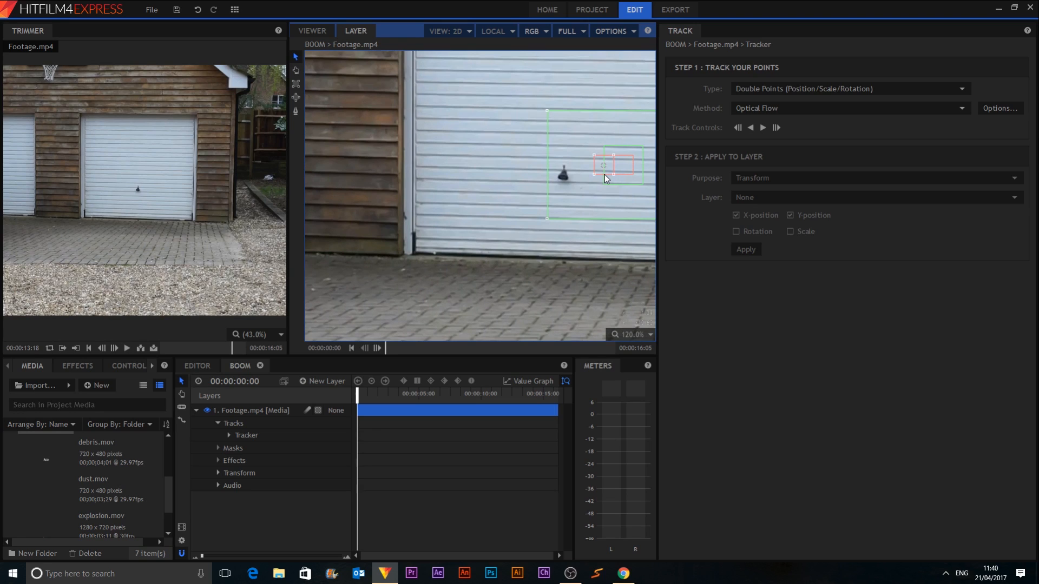
{"action": "left_click_drag", "start_coordinate": [604, 174], "coordinate": [404, 262]}
{"action": "left_click_drag", "start_coordinate": [460, 306], "coordinate": [439, 285]}
- Place the second tracking point on the upper-right corner of the same garage door, with a larger search area
{"action": "key", "text": "h"}
{"action": "left_click_drag", "start_coordinate": [531, 216], "coordinate": [328, 287]}
{"action": "key", "text": "v"}
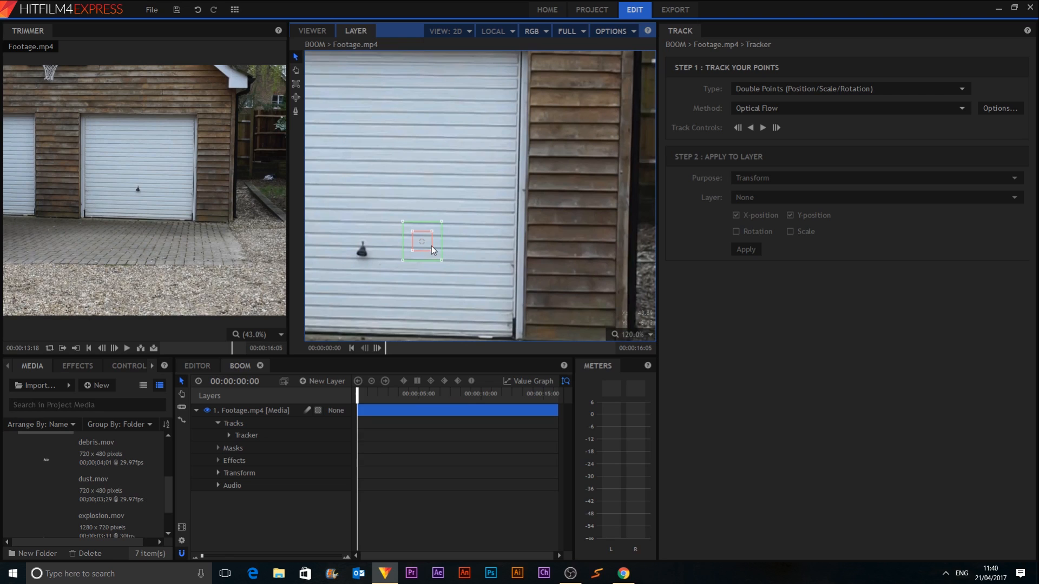
{"action": "left_click_drag", "start_coordinate": [518, 78], "coordinate": [529, 225]}
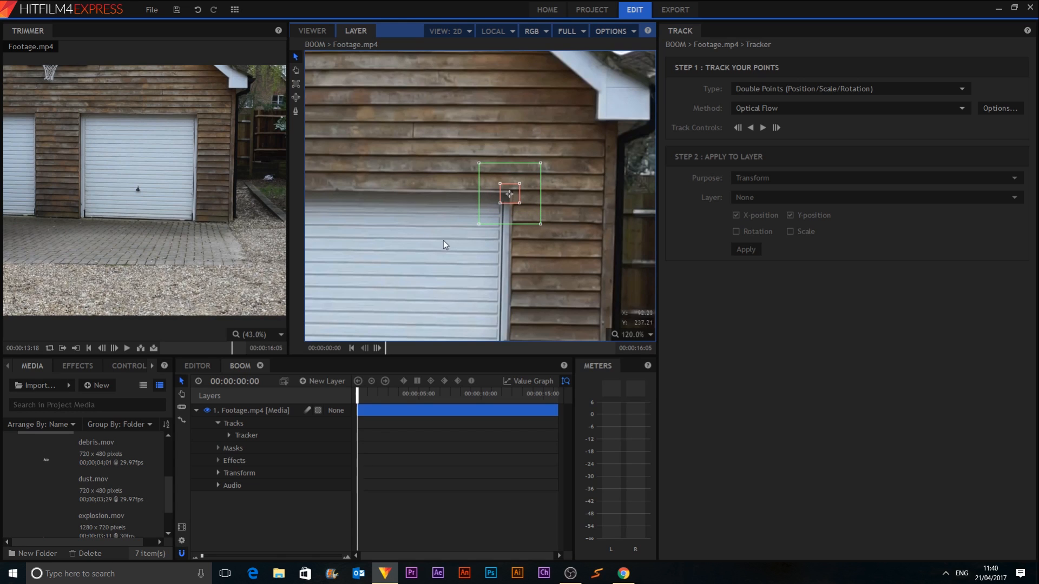
- Track both points forward through the entire footage clip
{"action": "scroll", "coordinate": [443, 244], "scroll_direction": "down", "scroll_amount": 5}
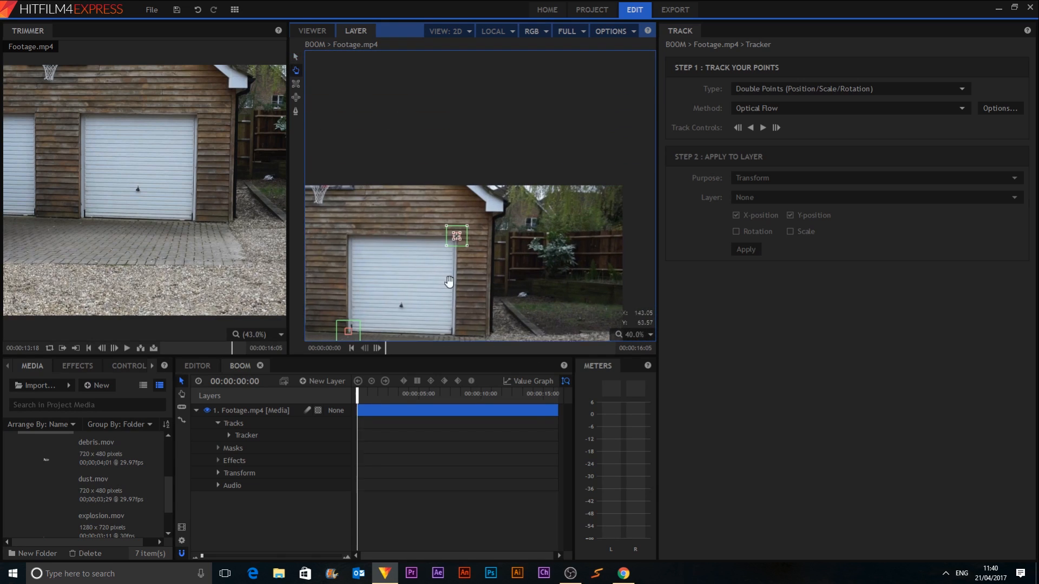
{"action": "left_click_drag", "start_coordinate": [445, 287], "coordinate": [512, 232]}
{"action": "scroll", "coordinate": [514, 235], "scroll_direction": "up", "scroll_amount": 1}
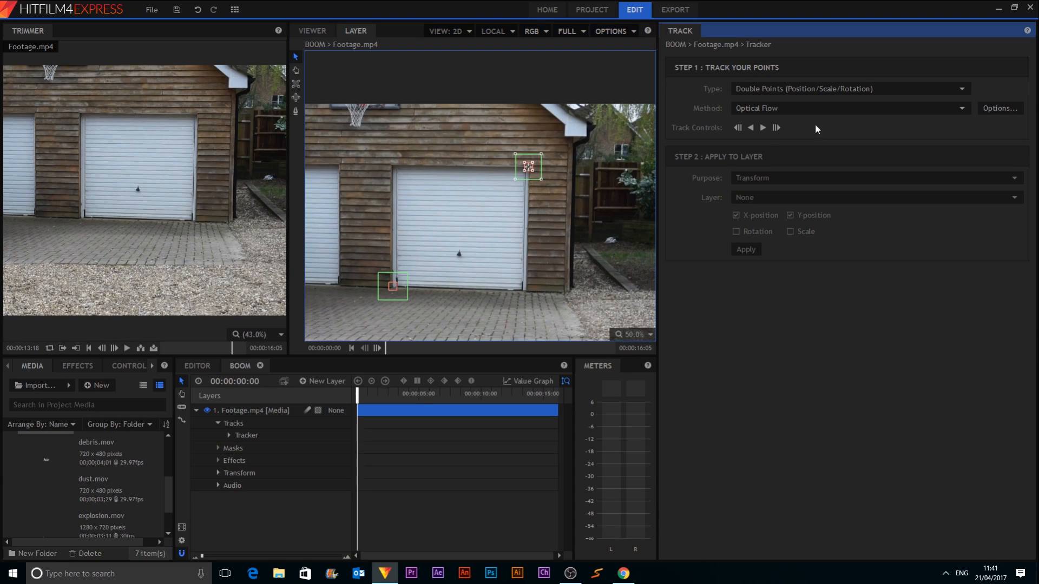
{"action": "left_click", "coordinate": [763, 127]}
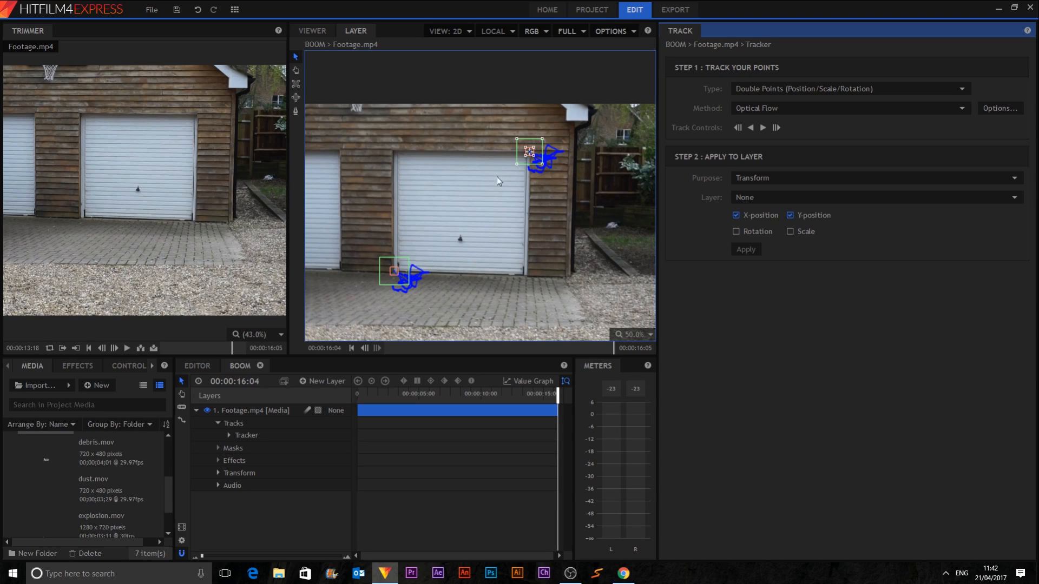
- Add a new point layer to the composite shot and name it Track
{"action": "left_click", "coordinate": [317, 382]}
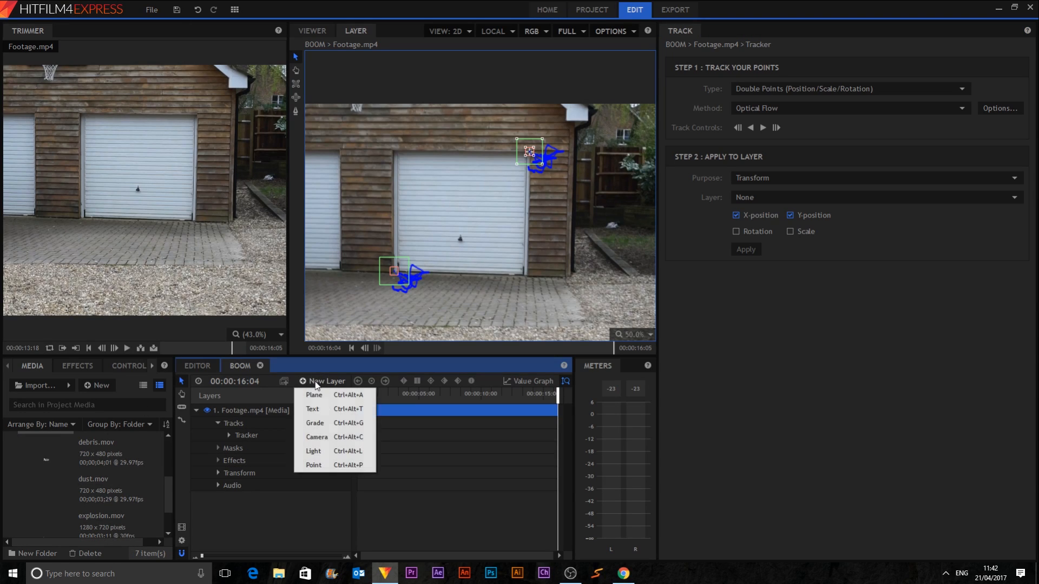
{"action": "left_click", "coordinate": [313, 466]}
{"action": "right_click", "coordinate": [253, 411]}
{"action": "left_click", "coordinate": [268, 405]}
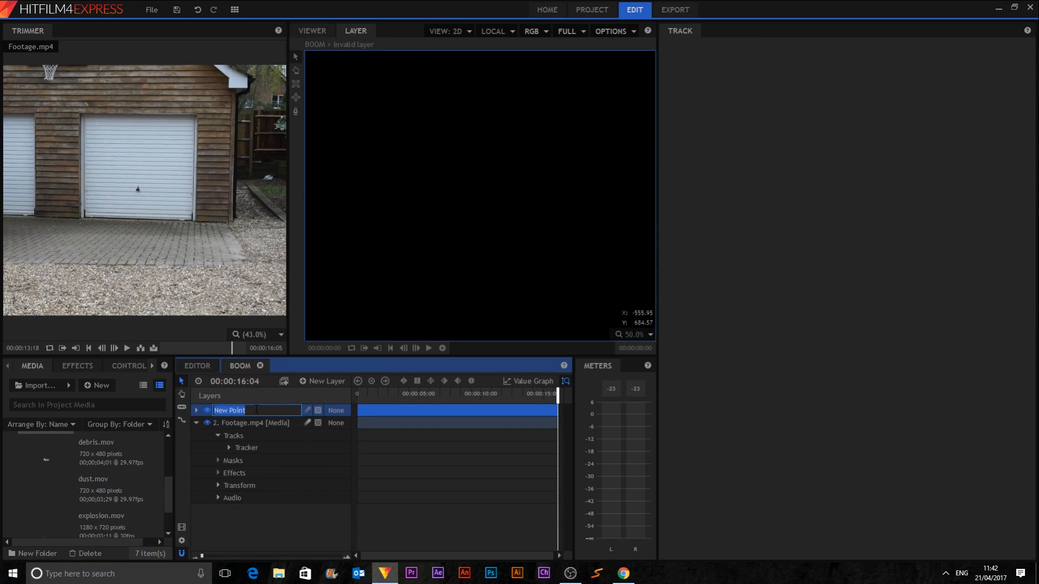
{"action": "type", "text": "Track"}
{"action": "key", "text": "Return"}
- Apply the tracker's X-position, Y-position, rotation and scale to the Track layer as transform data
{"action": "left_click", "coordinate": [250, 450]}
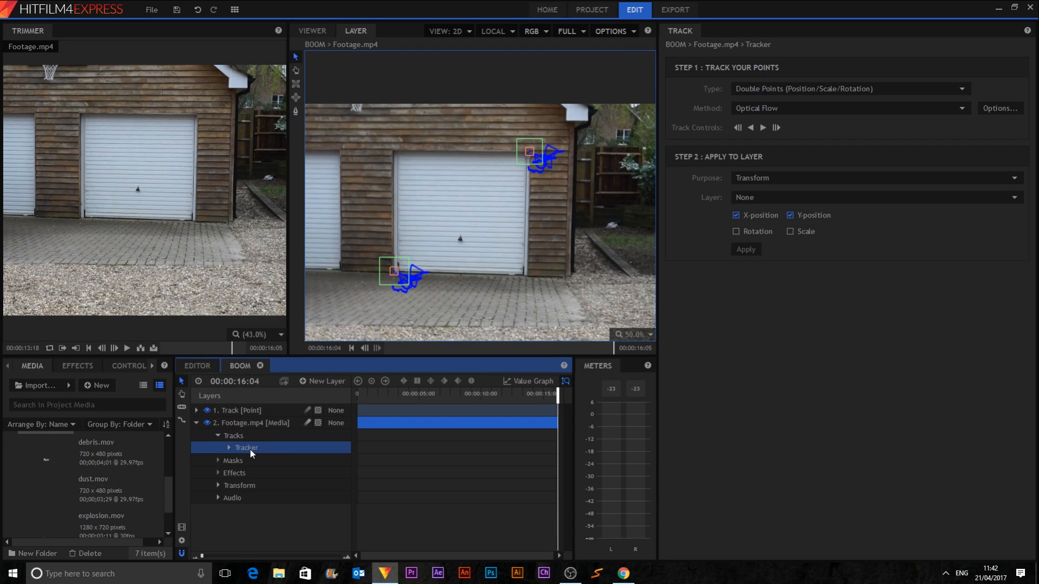
{"action": "left_click", "coordinate": [750, 182]}
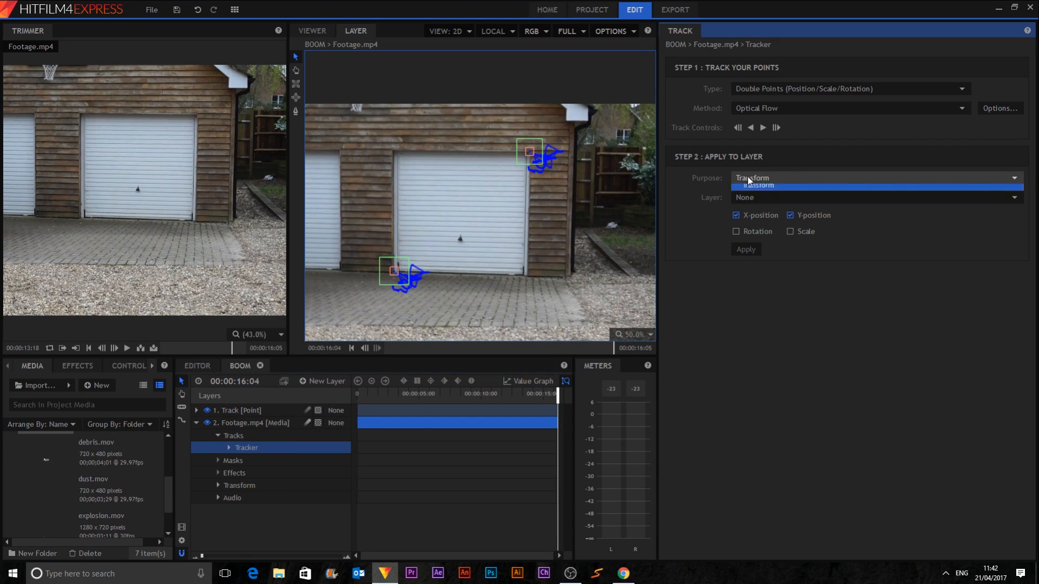
{"action": "left_click", "coordinate": [757, 201]}
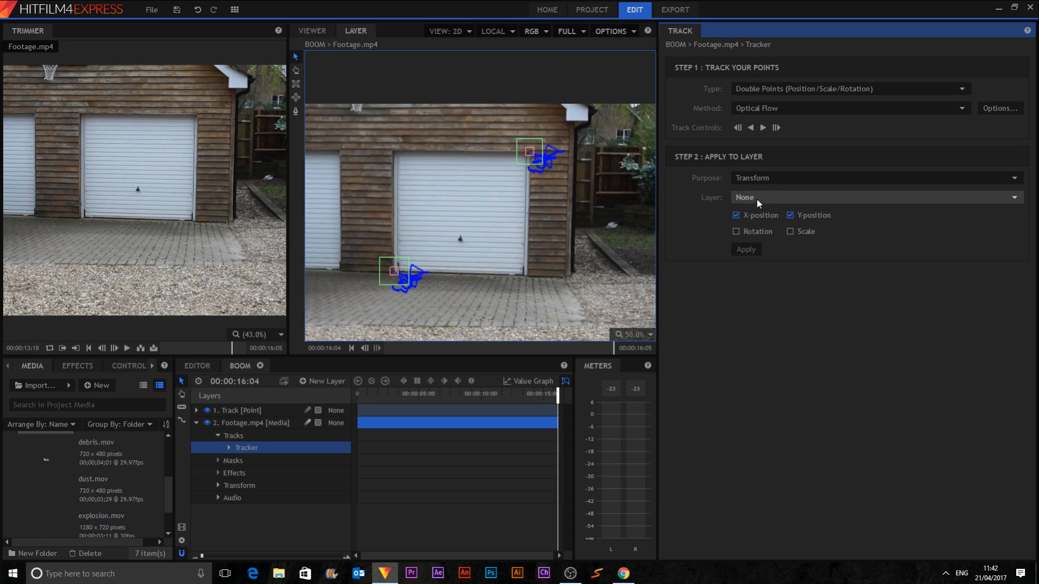
{"action": "left_click", "coordinate": [760, 198]}
{"action": "left_click", "coordinate": [755, 221]}
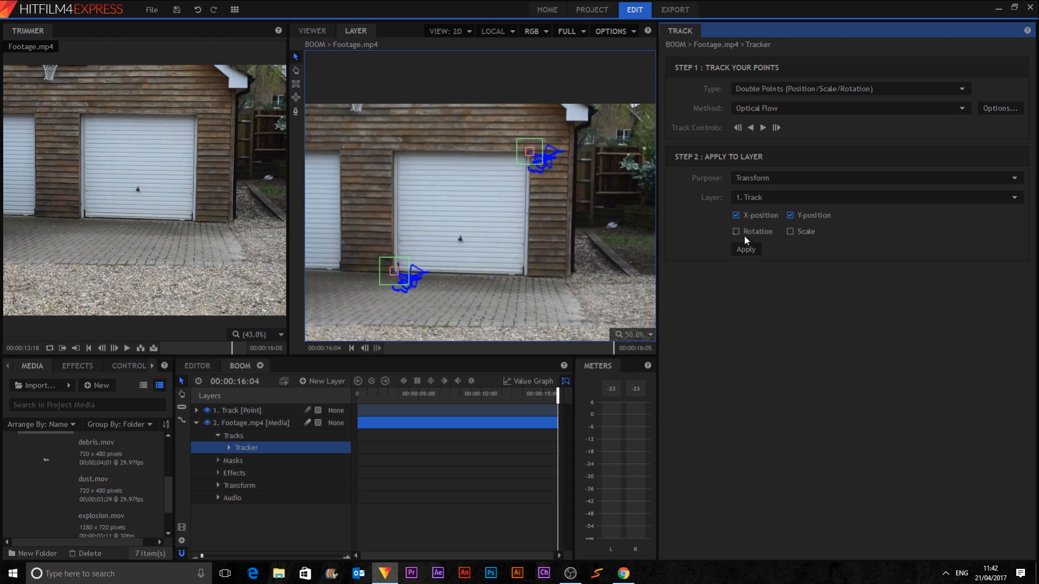
{"action": "left_click", "coordinate": [736, 232]}
{"action": "left_click", "coordinate": [790, 232]}
{"action": "left_click", "coordinate": [743, 249]}
- Remove the Track panel from the workspace and collapse the Footage.mp4 layer
{"action": "left_click", "coordinate": [234, 9]}
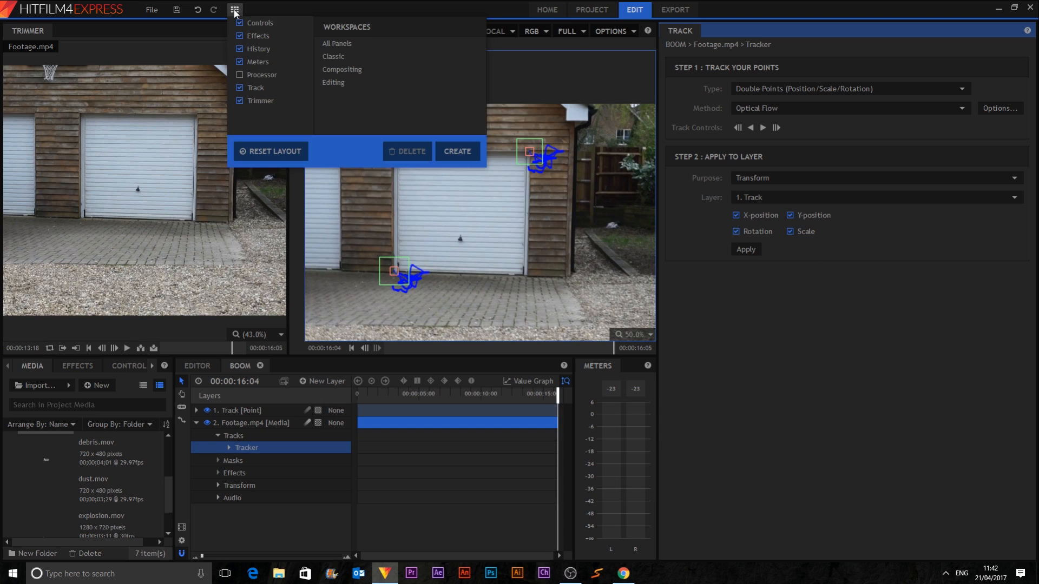
{"action": "left_click", "coordinate": [240, 88]}
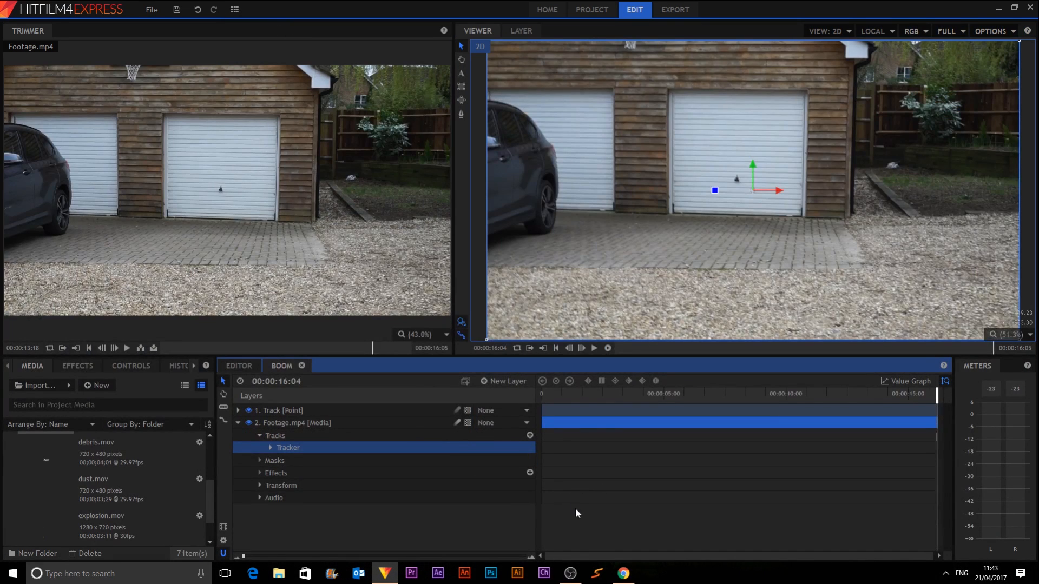
{"action": "left_click", "coordinate": [238, 423]}
- Examine the transform keyframes of the Track point layer, and collapse the layer
{"action": "left_click", "coordinate": [340, 414]}
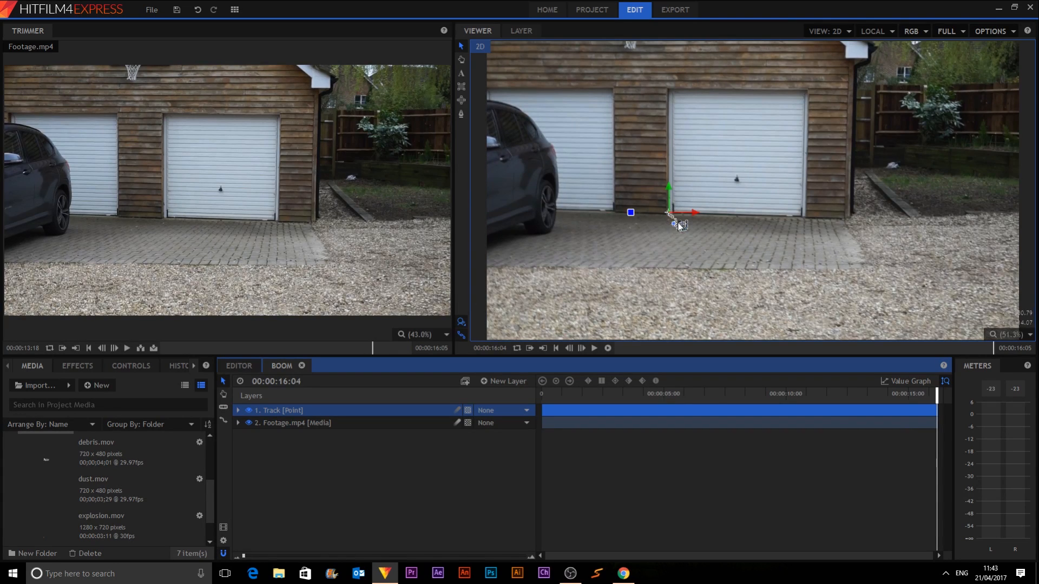
{"action": "left_click", "coordinate": [238, 411]}
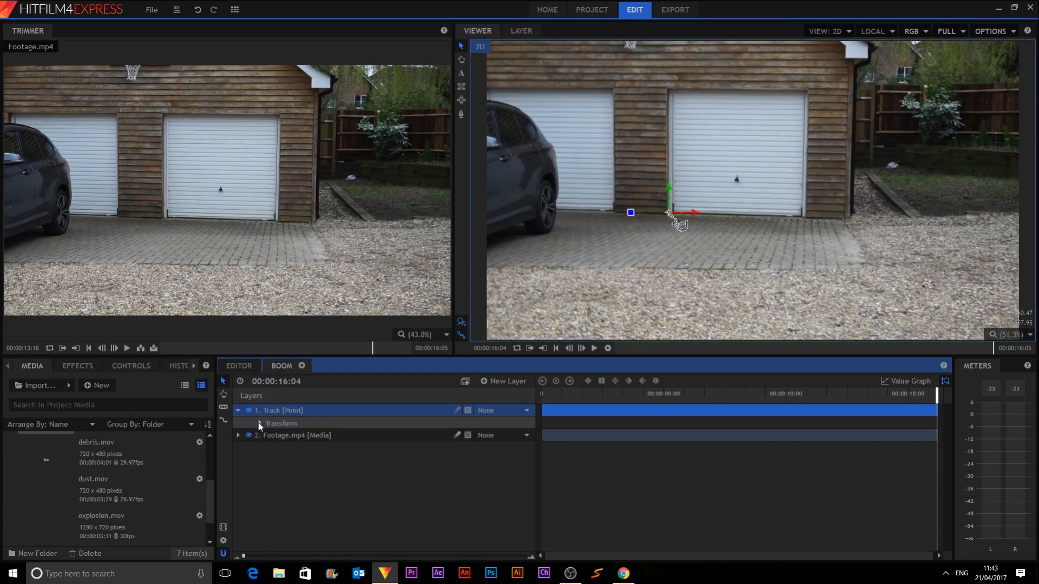
{"action": "left_click", "coordinate": [259, 423]}
{"action": "left_click", "coordinate": [579, 522]}
{"action": "left_click_drag", "start_coordinate": [549, 430], "coordinate": [939, 475]}
{"action": "left_click", "coordinate": [661, 505]}
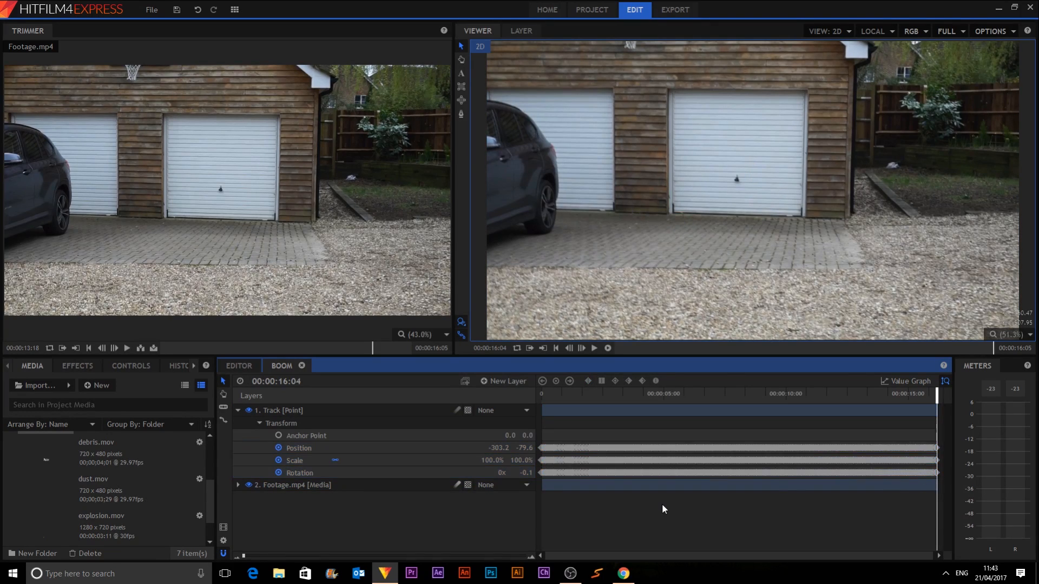
{"action": "left_click", "coordinate": [238, 411]}
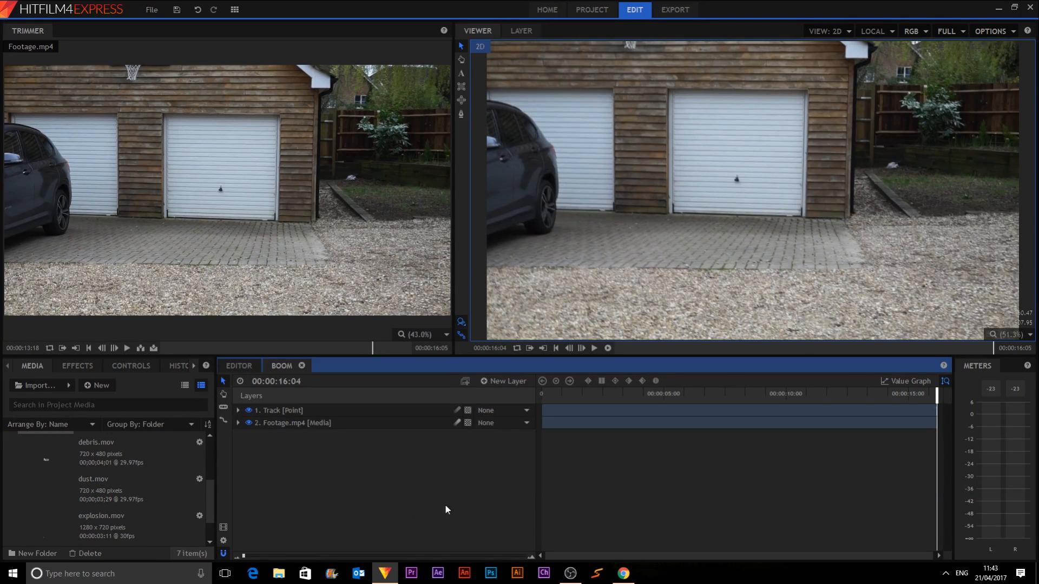
- Add explosion.mov as the top layer at the start of the BOOM composite shot and preview it from the beginning
{"action": "left_click", "coordinate": [116, 527]}
{"action": "left_click_drag", "start_coordinate": [116, 526], "coordinate": [575, 396]}
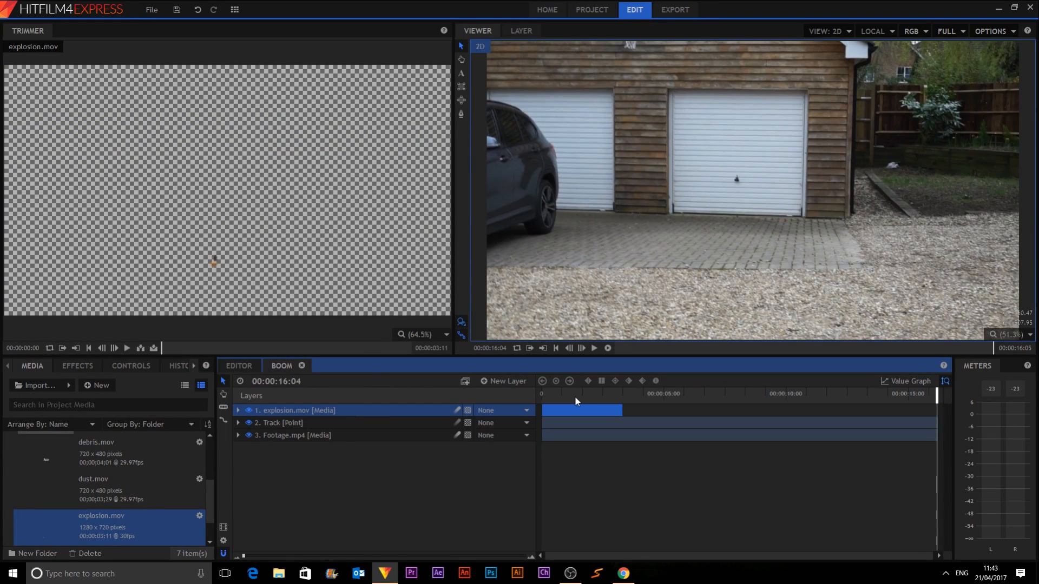
{"action": "left_click", "coordinate": [555, 348]}
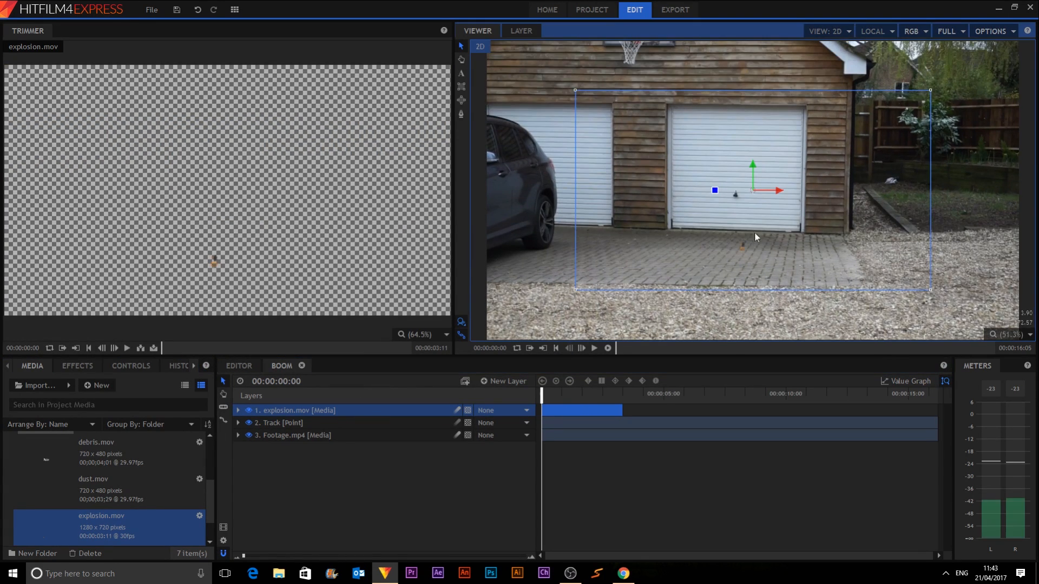
{"action": "left_click", "coordinate": [593, 350]}
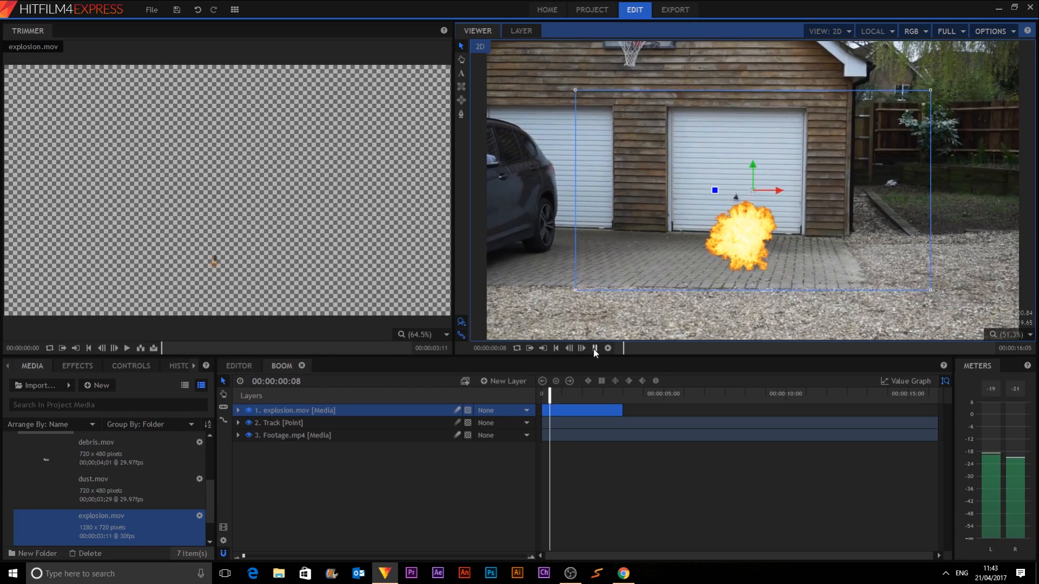
{"action": "left_click", "coordinate": [593, 350]}
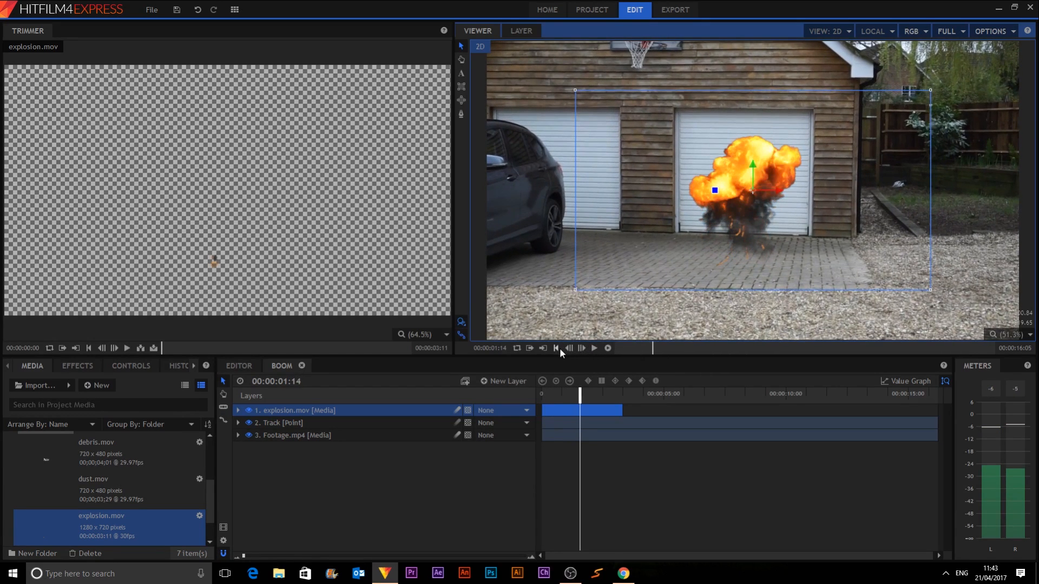
- Return to the start of the composite shot and reposition the explosion.mov layer over the driveway in front of the garage door
{"action": "left_click", "coordinate": [557, 349]}
{"action": "left_click", "coordinate": [590, 467]}
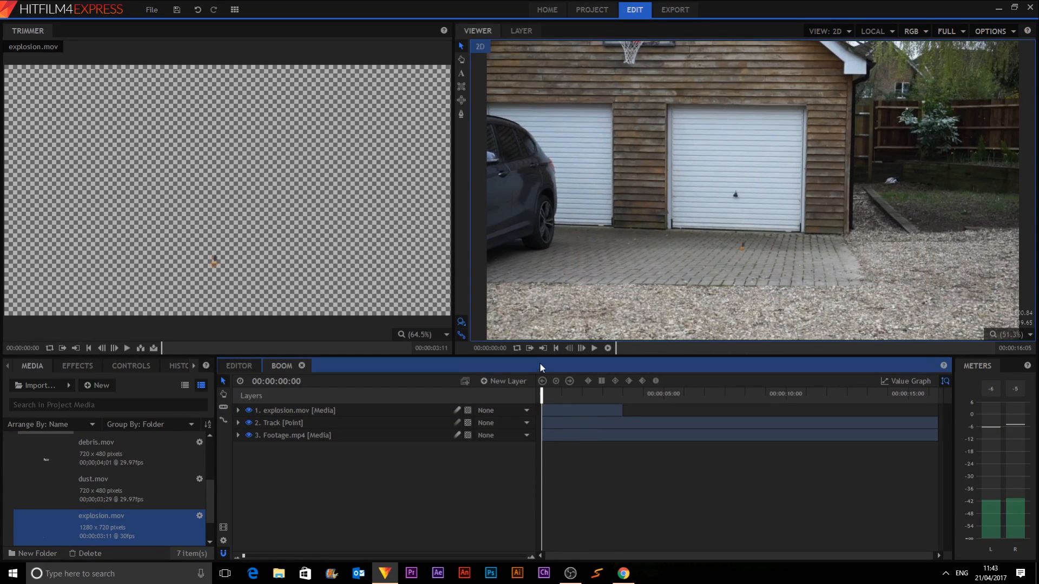
{"action": "left_click", "coordinate": [561, 414]}
{"action": "left_click_drag", "start_coordinate": [733, 237], "coordinate": [713, 250]}
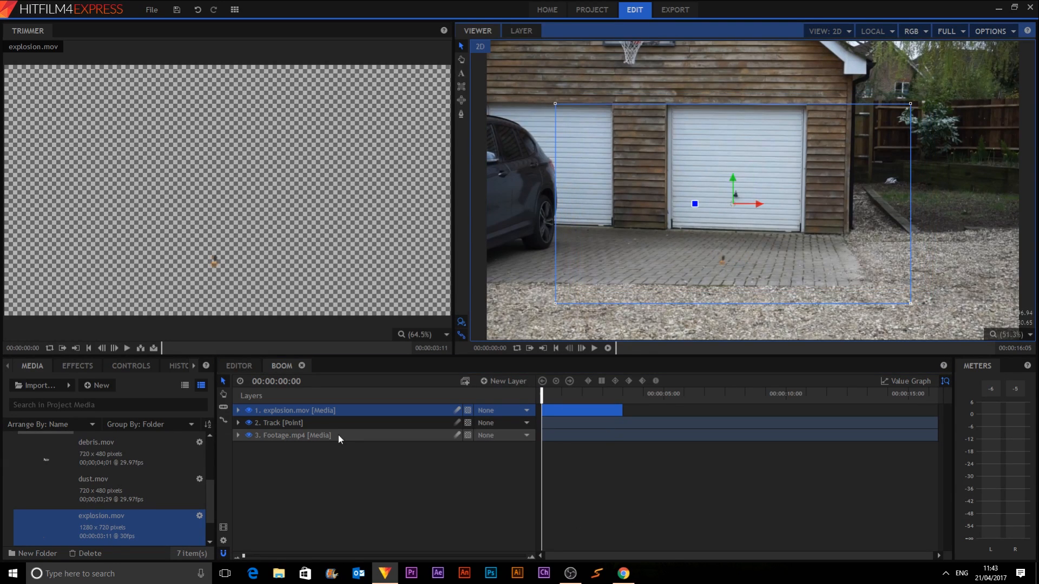
- Parent the explosion.mov layer to the Track layer and play the shot from the beginning to check it
{"action": "left_click", "coordinate": [491, 410]}
{"action": "left_click", "coordinate": [495, 432]}
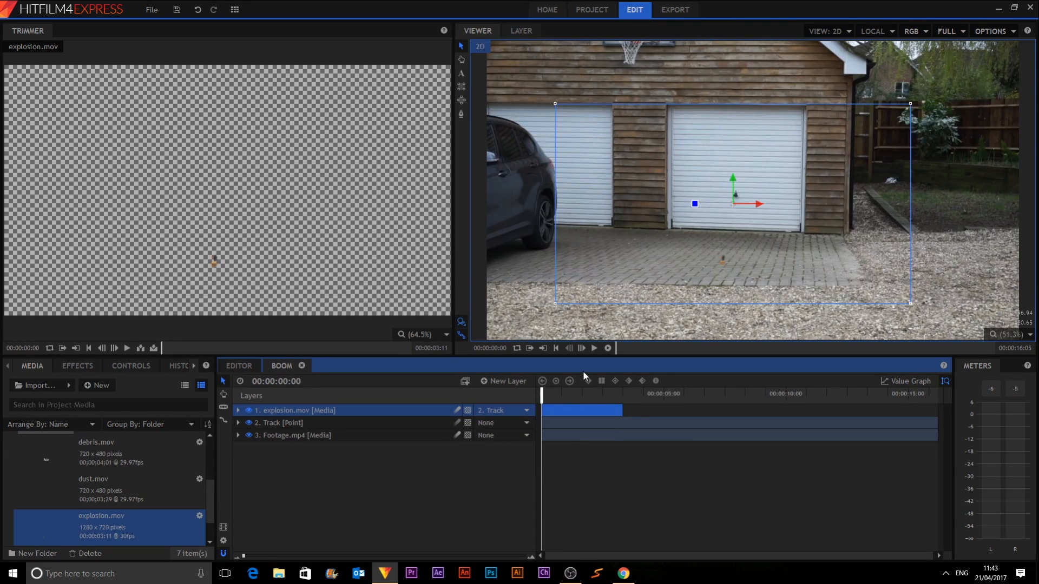
{"action": "left_click", "coordinate": [594, 348]}
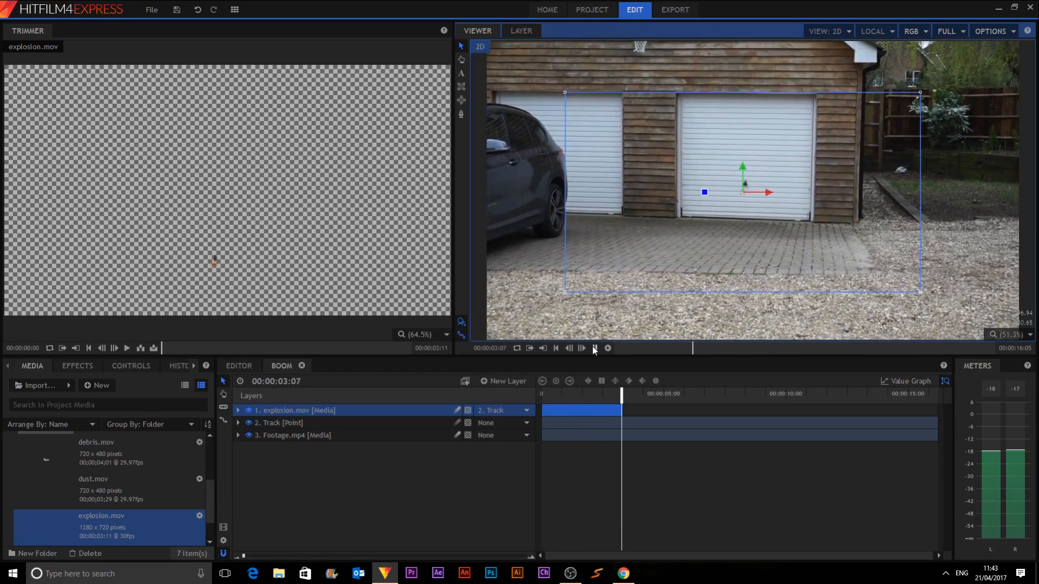
{"action": "left_click", "coordinate": [593, 348]}
{"action": "left_click", "coordinate": [556, 348]}
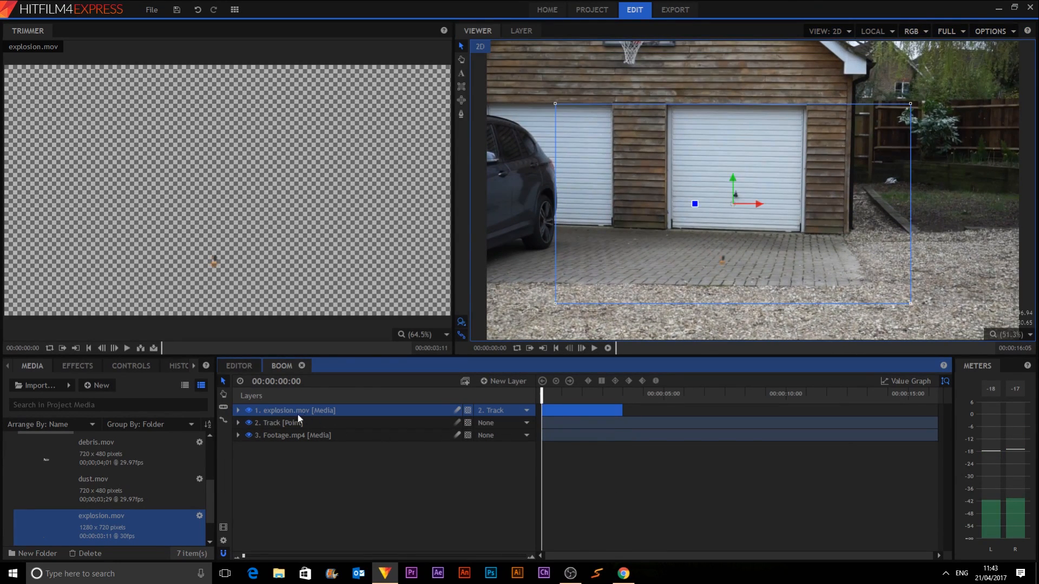
- Scale the explosion.mov layer to 154%, move it to position 275.1, 237.2, and preview the result
{"action": "left_click", "coordinate": [238, 410]}
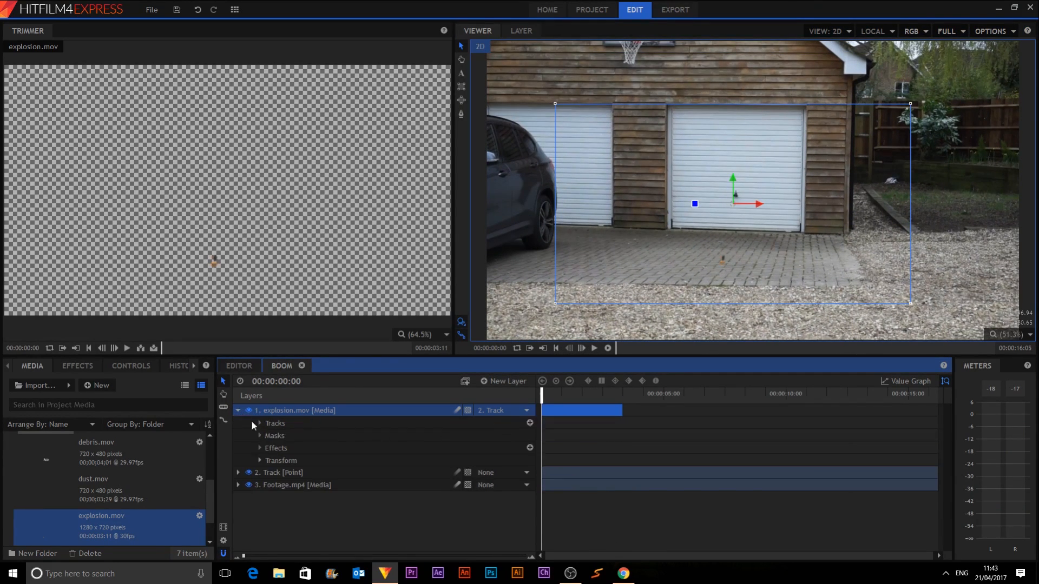
{"action": "left_click", "coordinate": [260, 460]}
{"action": "left_click_drag", "start_coordinate": [522, 510], "coordinate": [550, 510]}
{"action": "left_click_drag", "start_coordinate": [679, 285], "coordinate": [690, 241]}
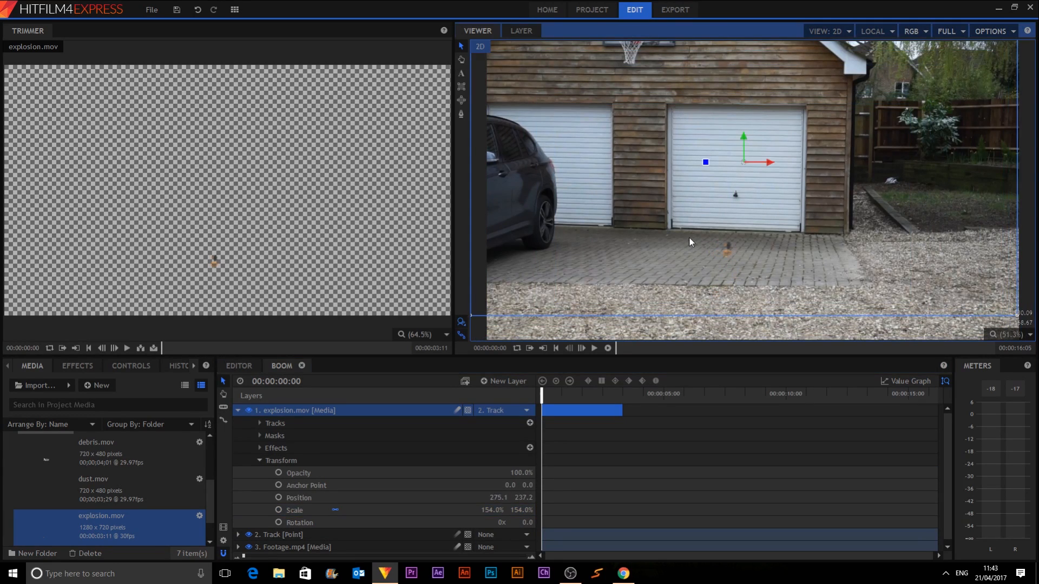
{"action": "left_click", "coordinate": [595, 348]}
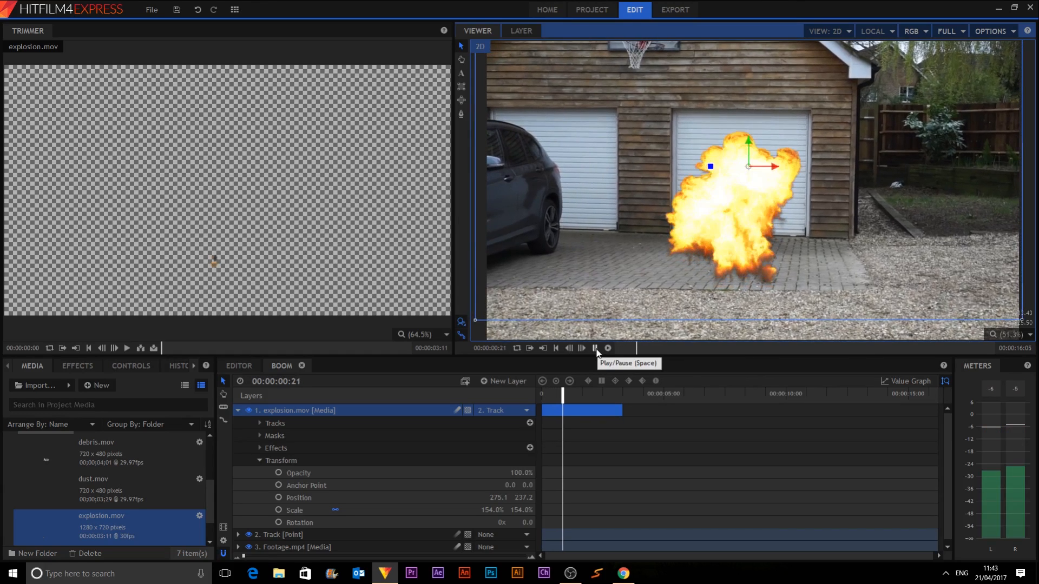
{"action": "left_click", "coordinate": [556, 348]}
{"action": "left_click", "coordinate": [237, 410]}
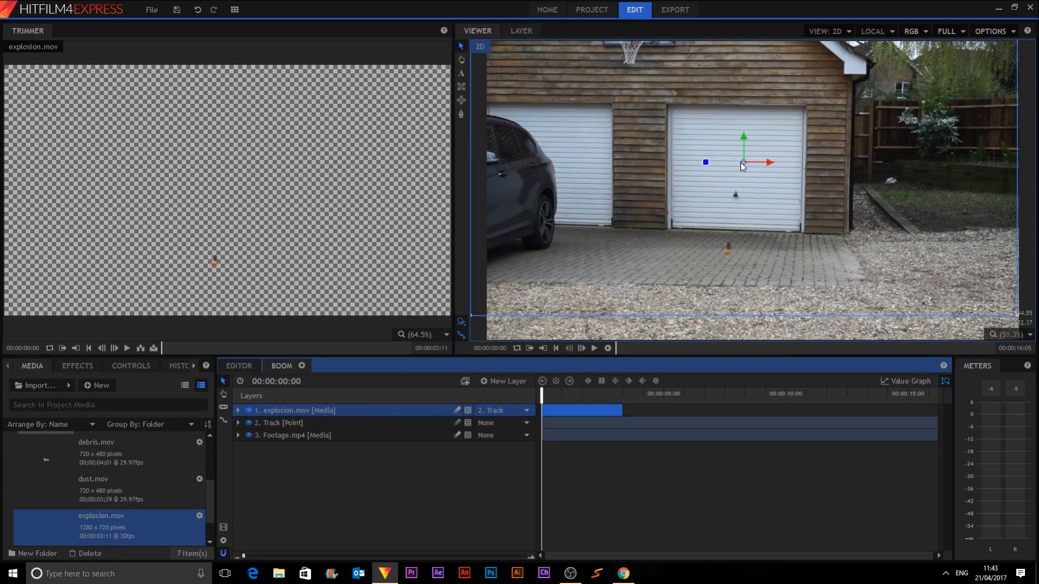
- Enable motion blur on the explosion.mov layer and preview the composite shot
{"action": "left_click", "coordinate": [459, 411]}
{"action": "left_click", "coordinate": [436, 491]}
{"action": "left_click", "coordinate": [594, 349]}
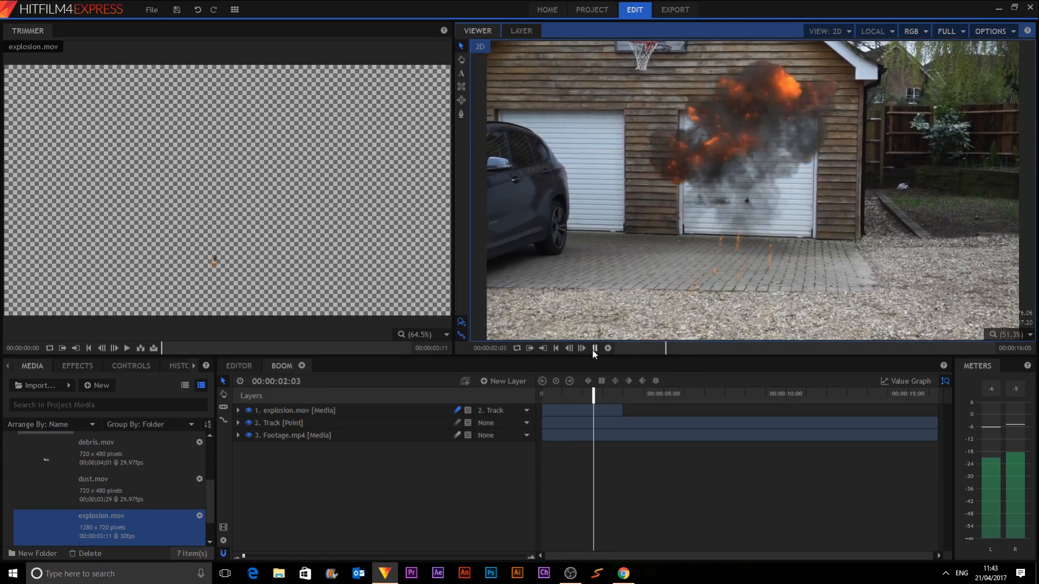
{"action": "left_click", "coordinate": [593, 348]}
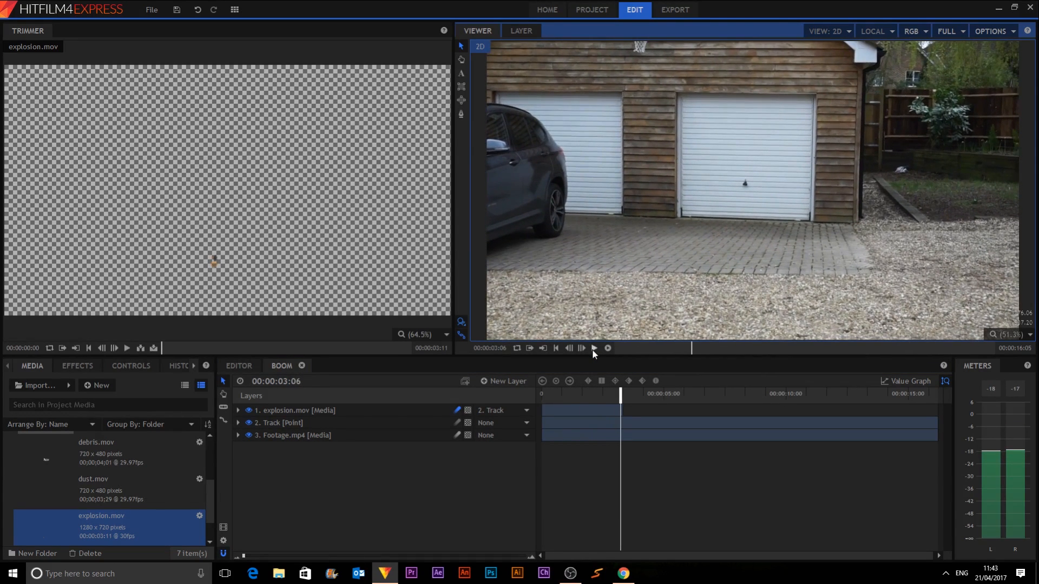
{"action": "left_click", "coordinate": [556, 348]}
{"action": "left_click", "coordinate": [590, 492]}
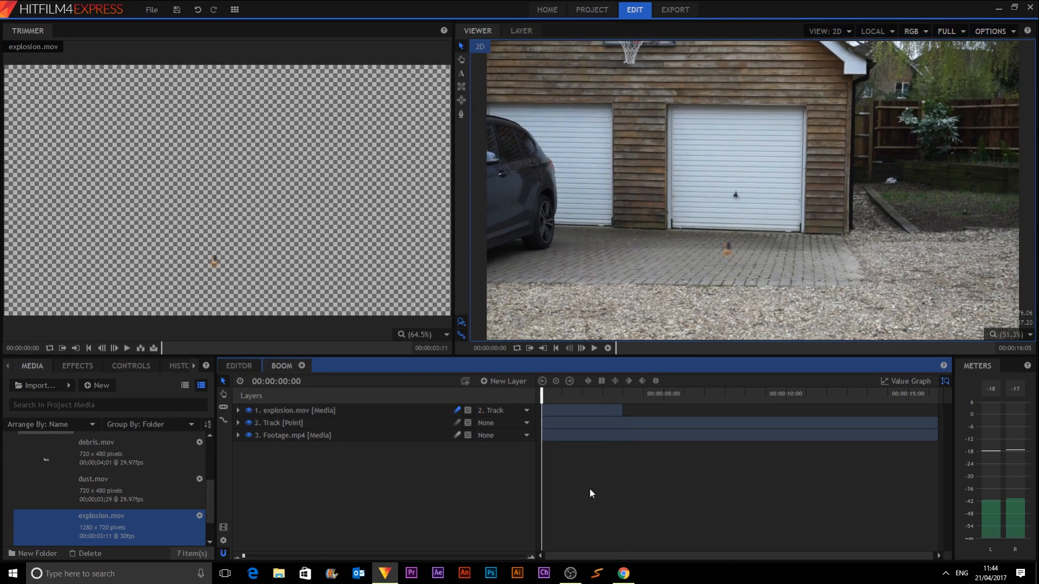
- Duplicate the explosion.mov layer and apply the Fill Color effect to the upper copy
{"action": "left_click", "coordinate": [354, 416]}
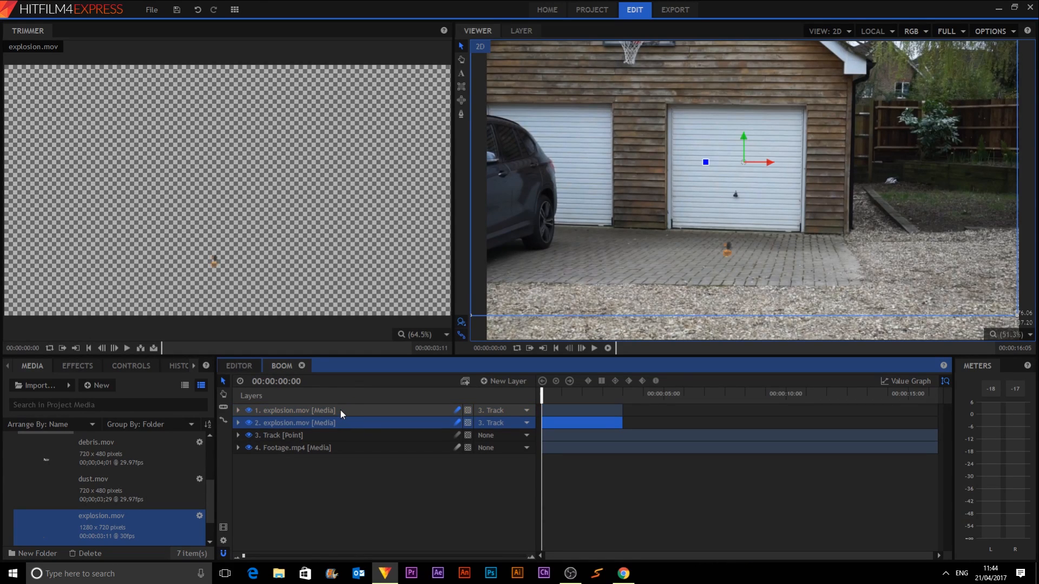
{"action": "left_click", "coordinate": [340, 410]}
{"action": "left_click", "coordinate": [79, 366]}
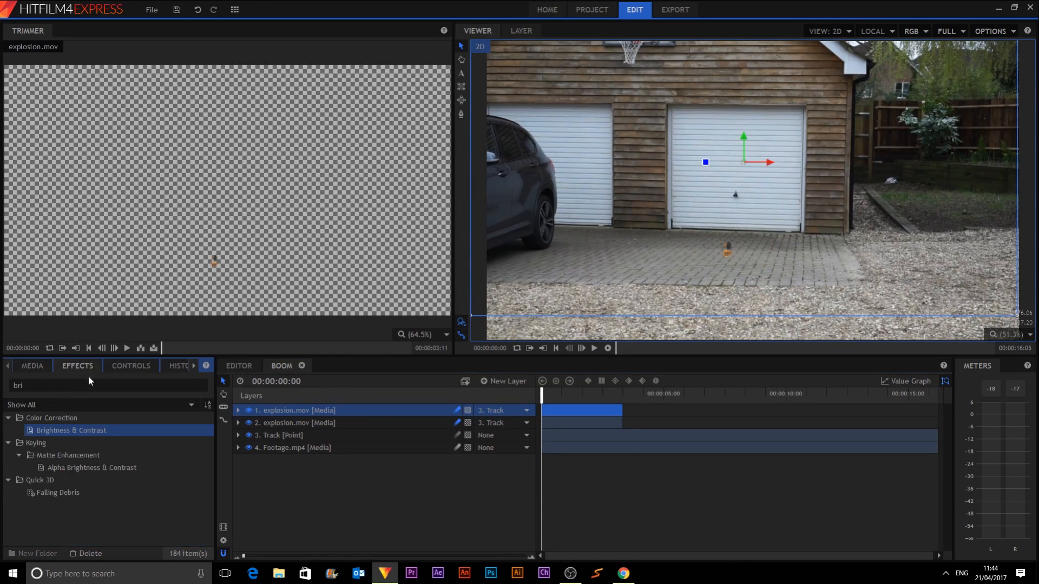
{"action": "left_click", "coordinate": [60, 386]}
{"action": "type", "text": "fill"}
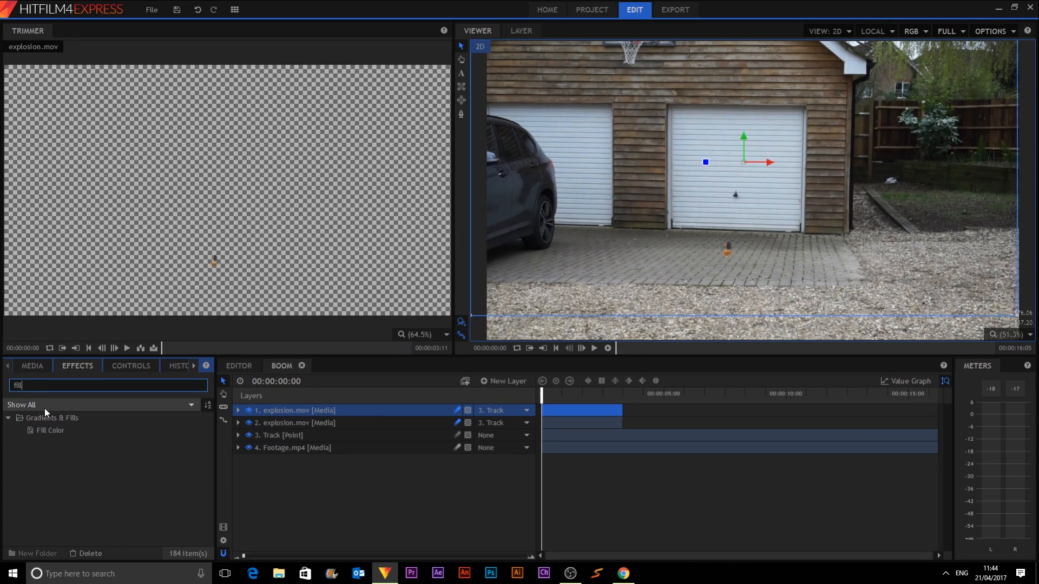
{"action": "left_click", "coordinate": [50, 430]}
{"action": "left_click_drag", "start_coordinate": [50, 430], "coordinate": [315, 408]}
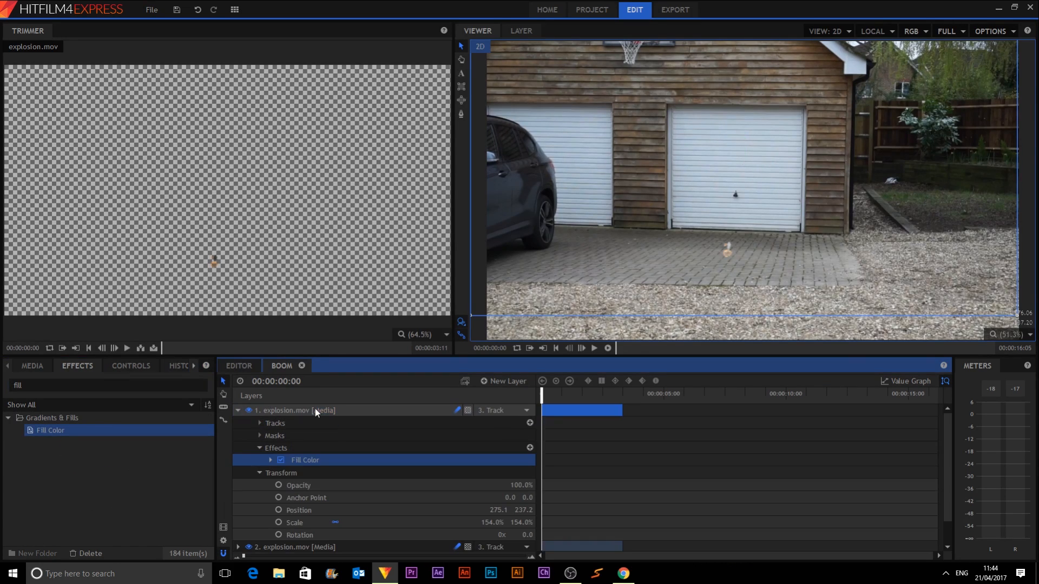
- Try to sample the Fill Color effect's colour from the area beside the garage roof
{"action": "left_click", "coordinate": [269, 460]}
{"action": "scroll", "coordinate": [499, 479], "scroll_direction": "down", "scroll_amount": 2}
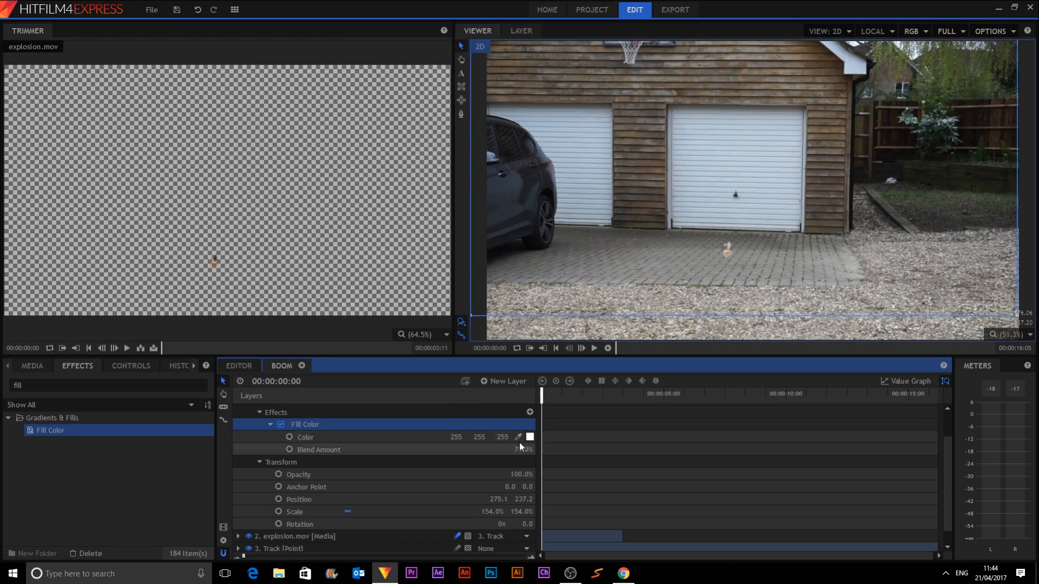
{"action": "left_click", "coordinate": [703, 162]}
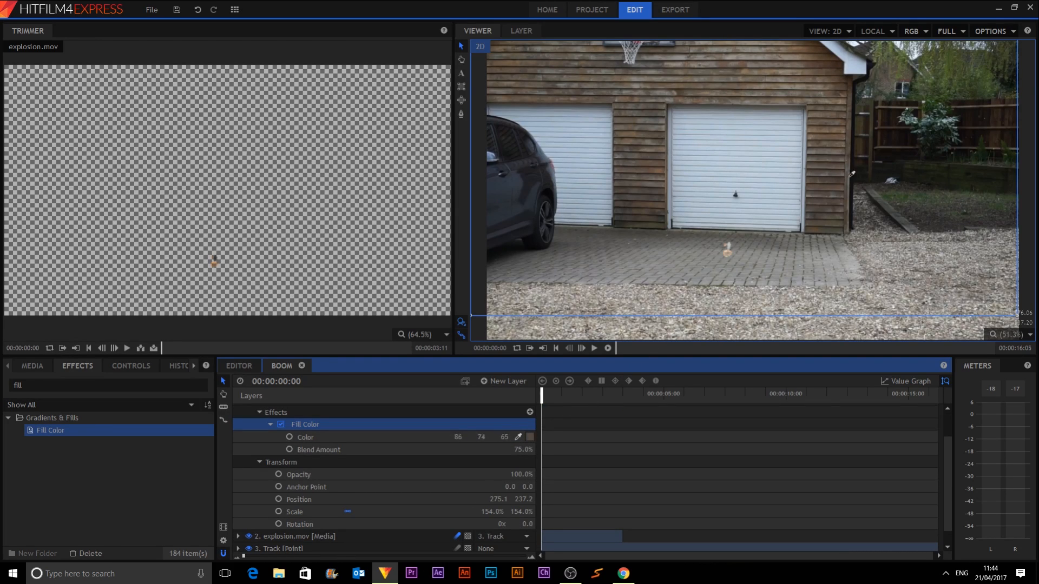
{"action": "left_click", "coordinate": [858, 94]}
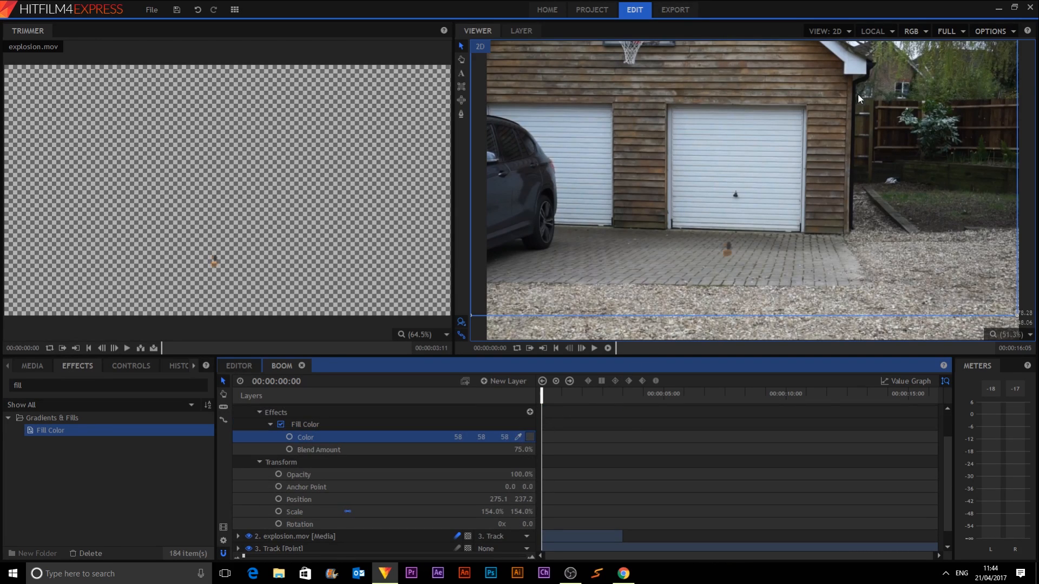
- Sample the bright sky above the roof as the Fill Color effect's colour, 231, 245, 255, and collapse the effect settings
{"action": "scroll", "coordinate": [926, 60], "scroll_direction": "up", "scroll_amount": 5}
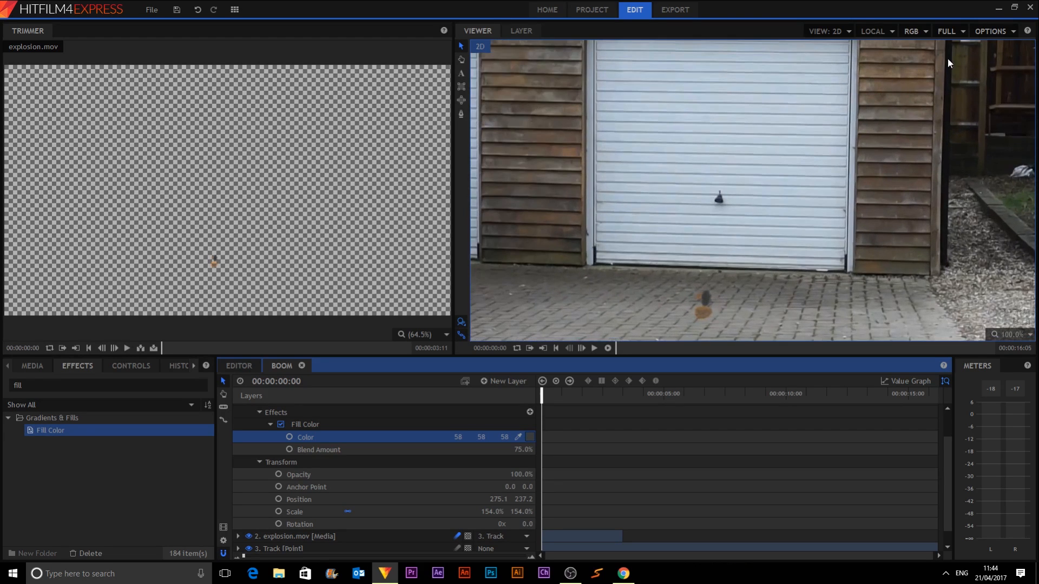
{"action": "scroll", "coordinate": [594, 160], "scroll_direction": "up", "scroll_amount": 6}
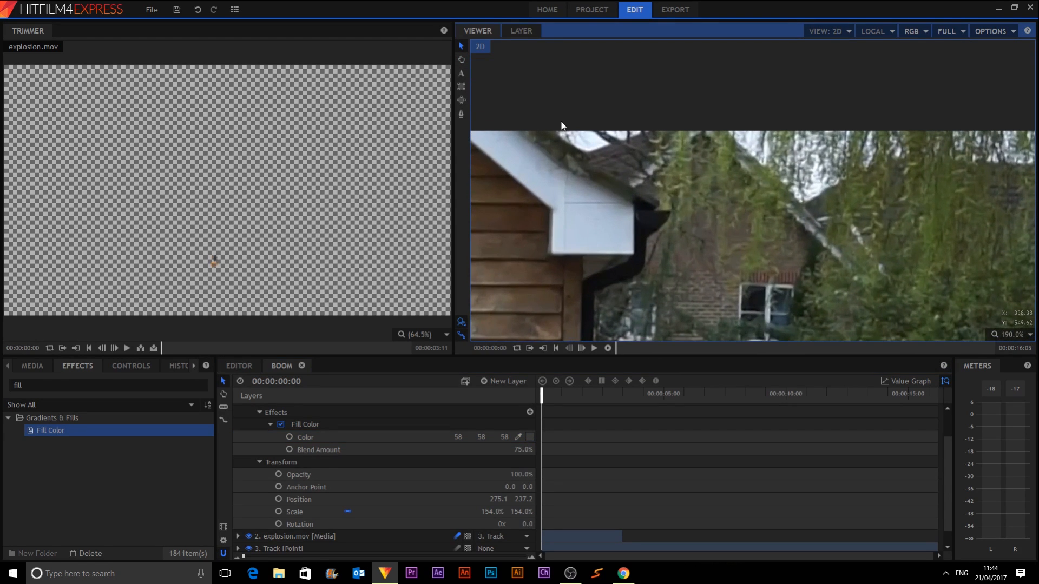
{"action": "scroll", "coordinate": [622, 170], "scroll_direction": "up", "scroll_amount": 1}
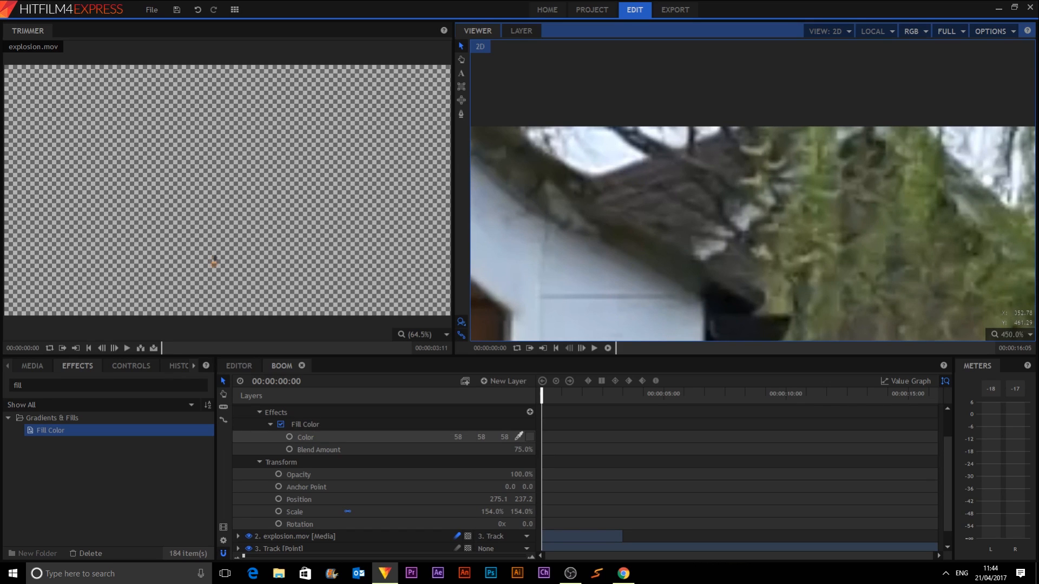
{"action": "left_click", "coordinate": [518, 438]}
{"action": "left_click", "coordinate": [613, 145]}
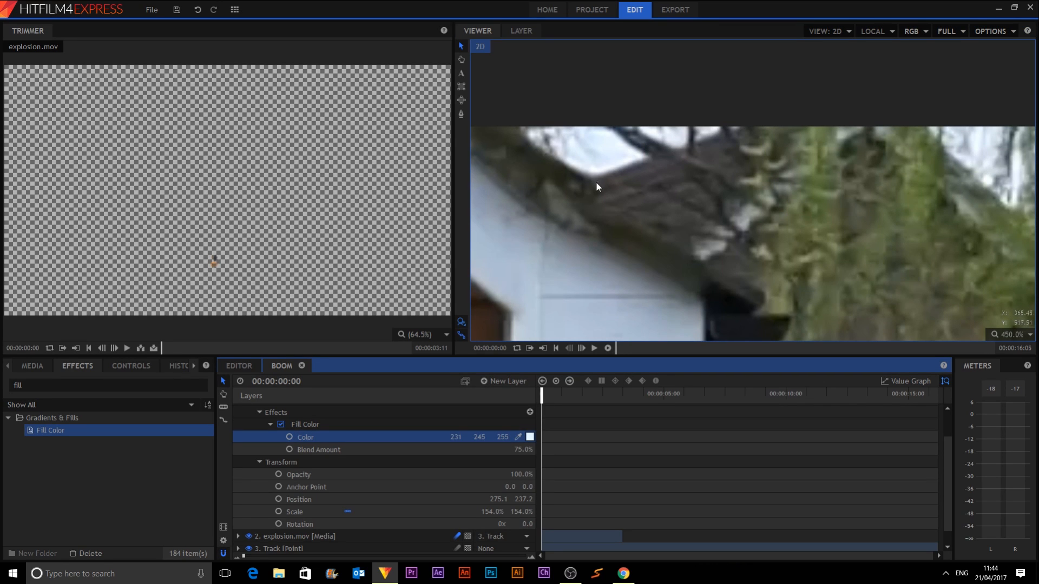
{"action": "scroll", "coordinate": [600, 182], "scroll_direction": "down", "scroll_amount": 8}
{"action": "scroll", "coordinate": [634, 187], "scroll_direction": "down", "scroll_amount": 4}
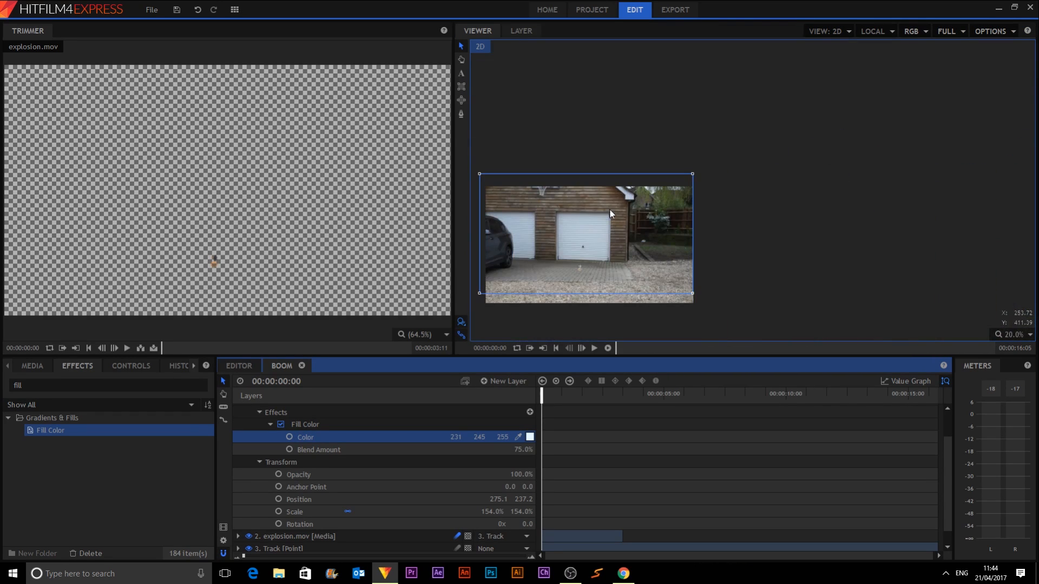
{"action": "scroll", "coordinate": [617, 200], "scroll_direction": "up", "scroll_amount": 3}
{"action": "left_click", "coordinate": [620, 209]}
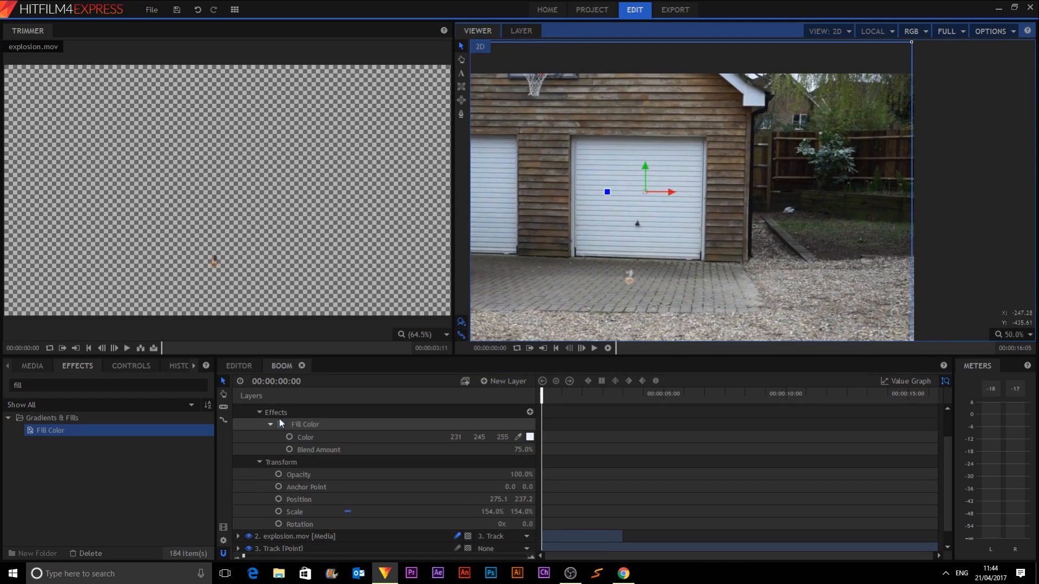
{"action": "scroll", "coordinate": [287, 410], "scroll_direction": "up", "scroll_amount": 1}
{"action": "left_click", "coordinate": [271, 447]}
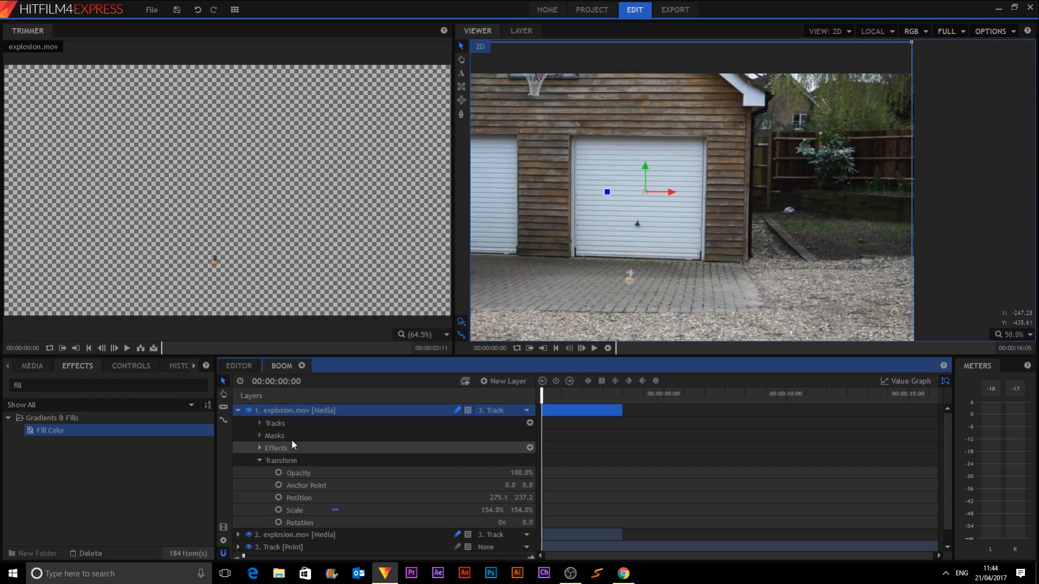
- Go to 00:00:01:12 and set the blend mode of the top explosion.mov layer to Add
{"action": "left_click_drag", "start_coordinate": [565, 393], "coordinate": [578, 394]}
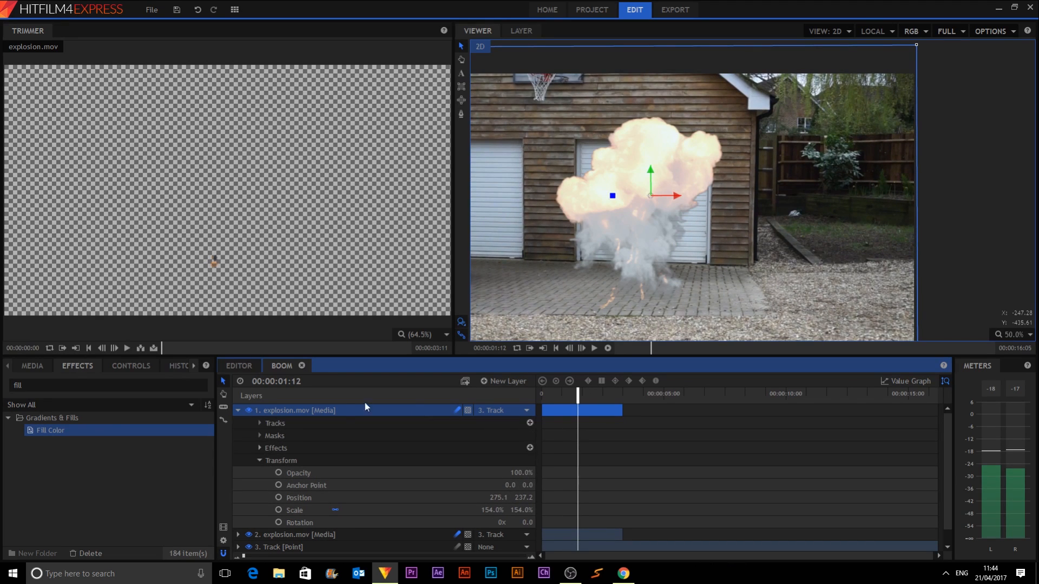
{"action": "right_click", "coordinate": [334, 410]}
{"action": "mouse_move", "coordinate": [362, 161]}
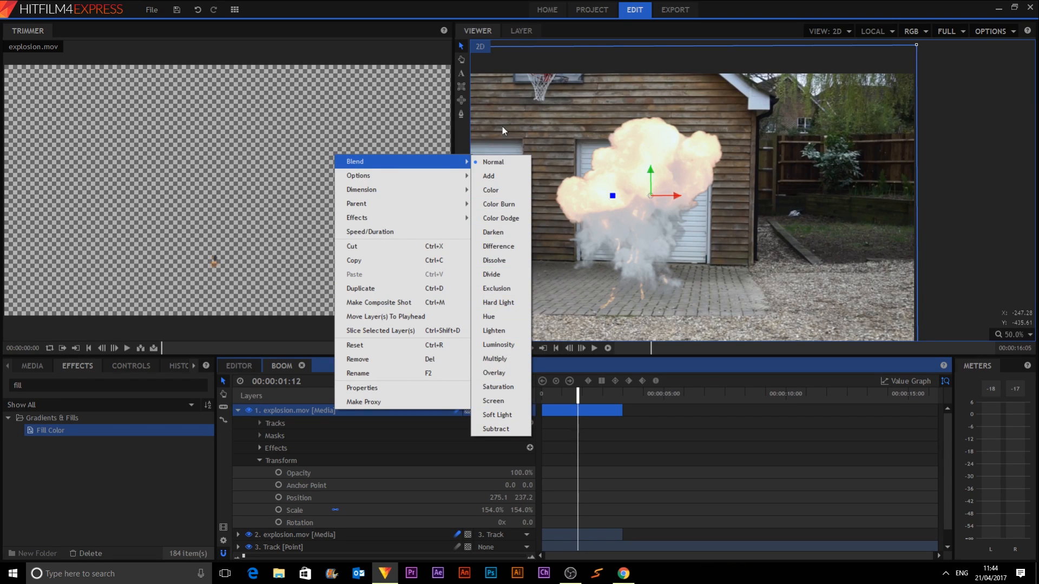
{"action": "left_click", "coordinate": [494, 175]}
- Lower the top explosion.mov layer's opacity to 16%, compare the shot with the layer hidden and shown, and collapse the layer
{"action": "mouse_move", "coordinate": [522, 473]}
{"action": "left_mouse_down"}
{"action": "mouse_move", "coordinate": [467, 473]}
{"action": "mouse_move", "coordinate": [524, 477]}
{"action": "left_mouse_up"}
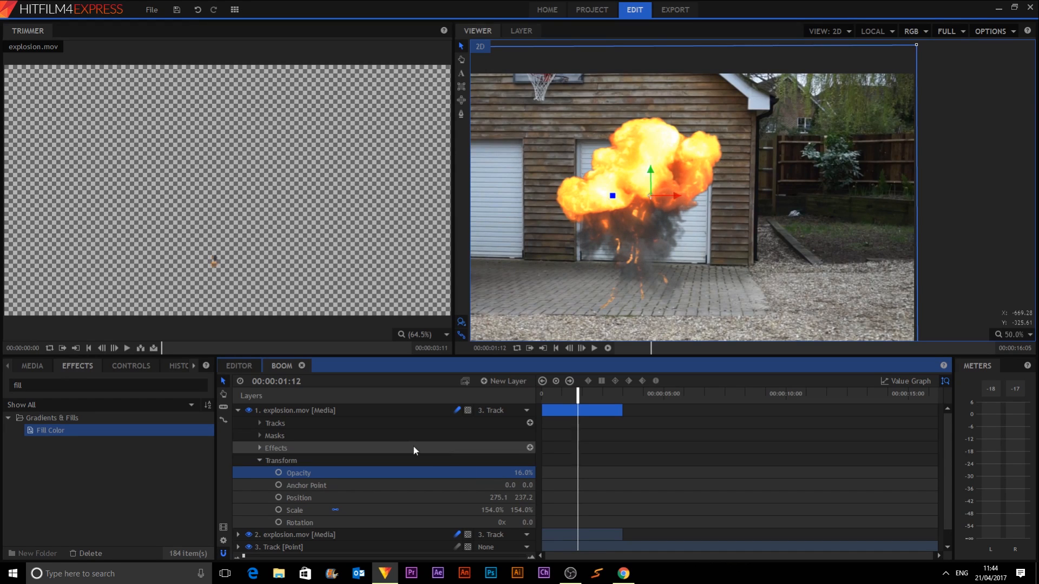
{"action": "left_click", "coordinate": [249, 411]}
{"action": "left_click", "coordinate": [250, 411]}
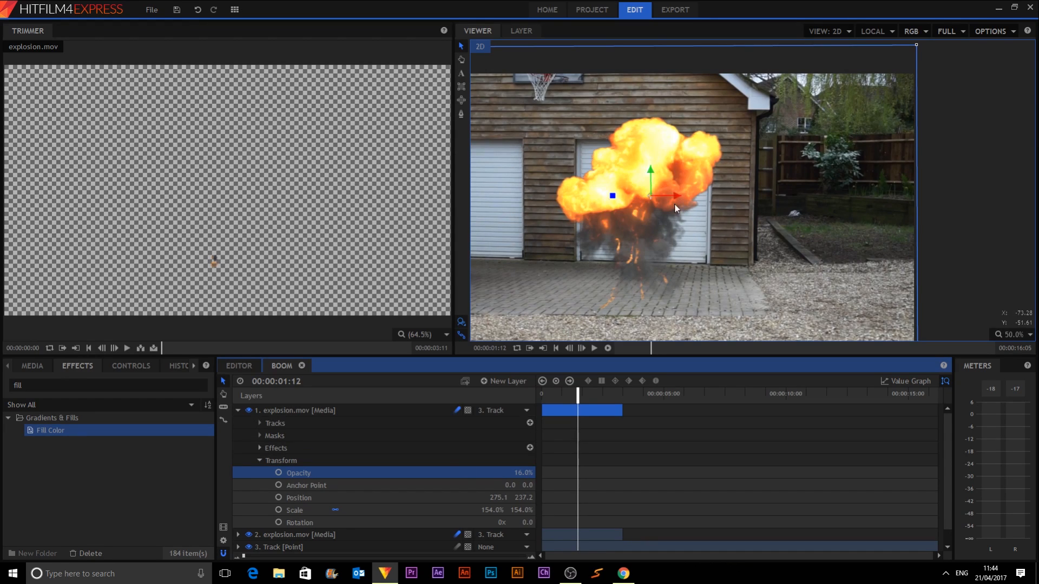
{"action": "left_click", "coordinate": [238, 410]}
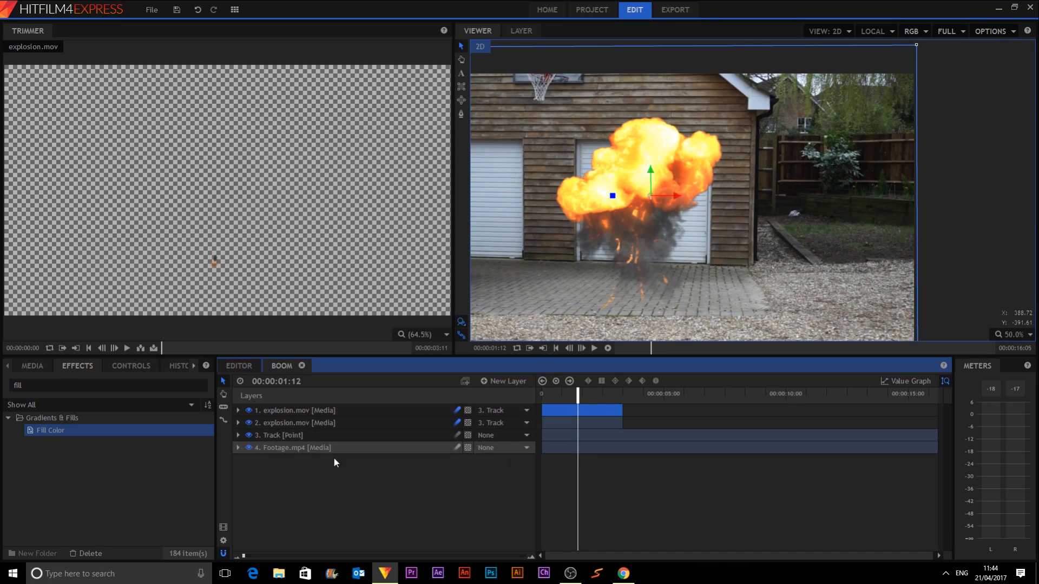
{"action": "left_click", "coordinate": [543, 222]}
{"action": "scroll", "coordinate": [622, 211], "scroll_direction": "down", "scroll_amount": 2}
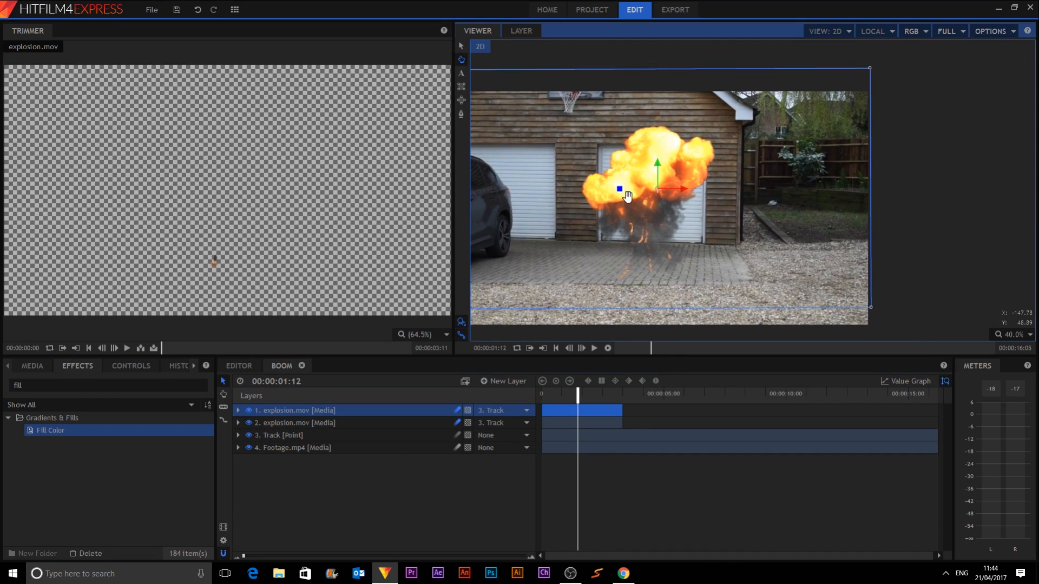
{"action": "left_click", "coordinate": [995, 157]}
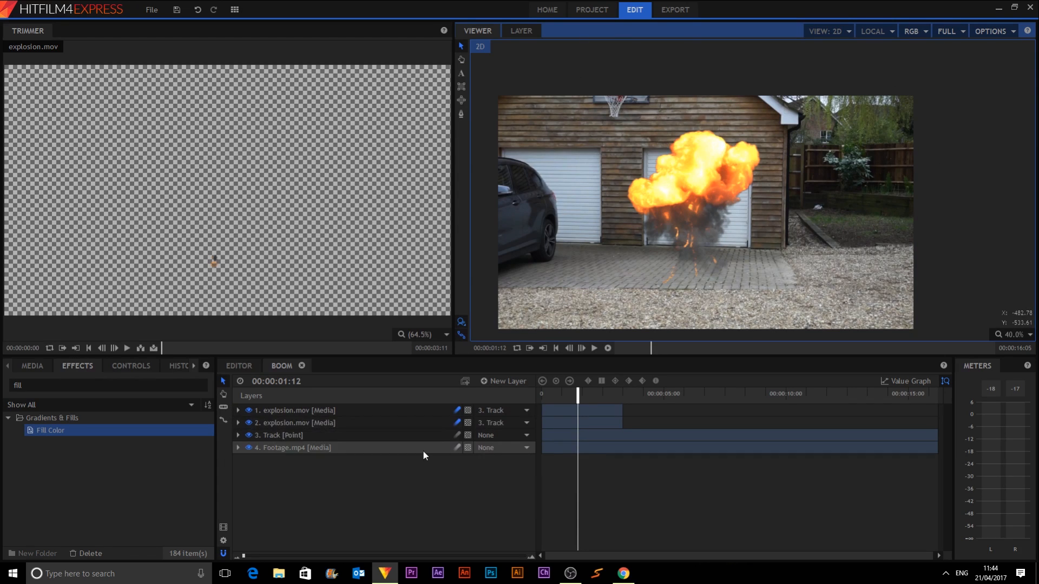
{"action": "left_click", "coordinate": [441, 501]}
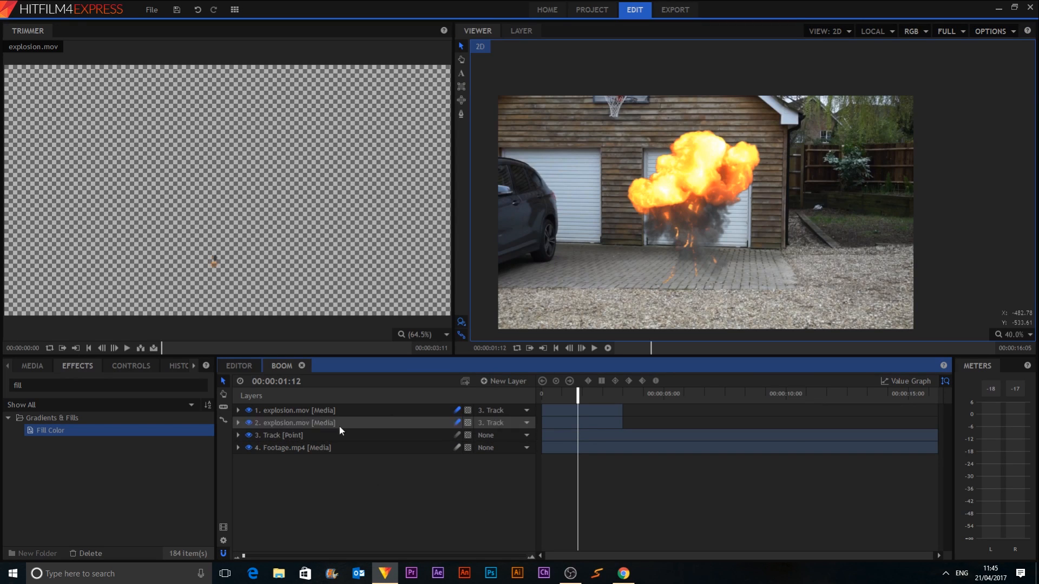
- Add dust.mov from the project media to the composite, between the lower explosion.mov layer and the Track point
{"action": "left_click", "coordinate": [41, 366]}
{"action": "left_click_drag", "start_coordinate": [206, 499], "coordinate": [379, 501]}
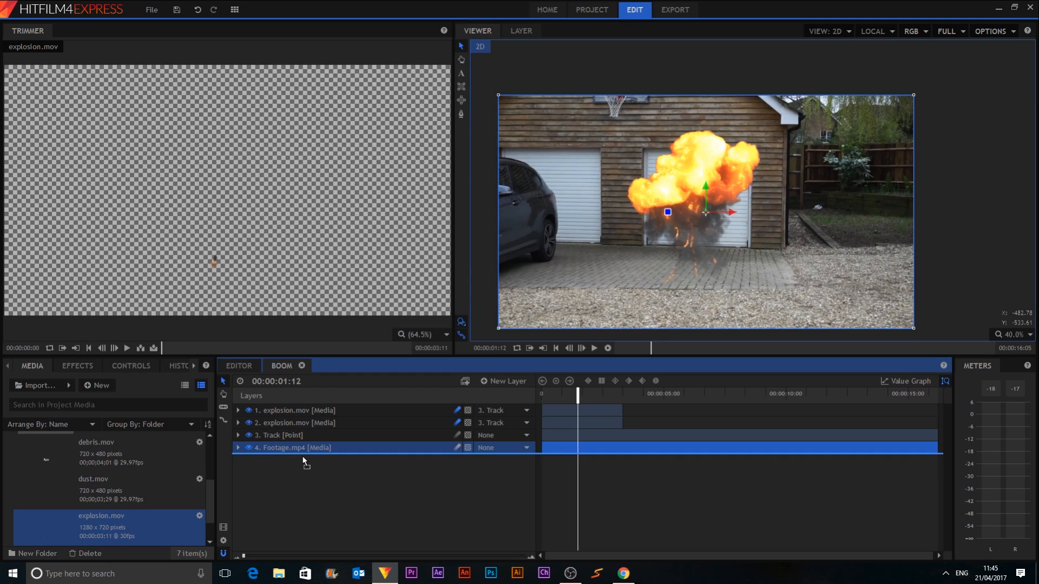
{"action": "left_click_drag", "start_coordinate": [303, 458], "coordinate": [361, 496]}
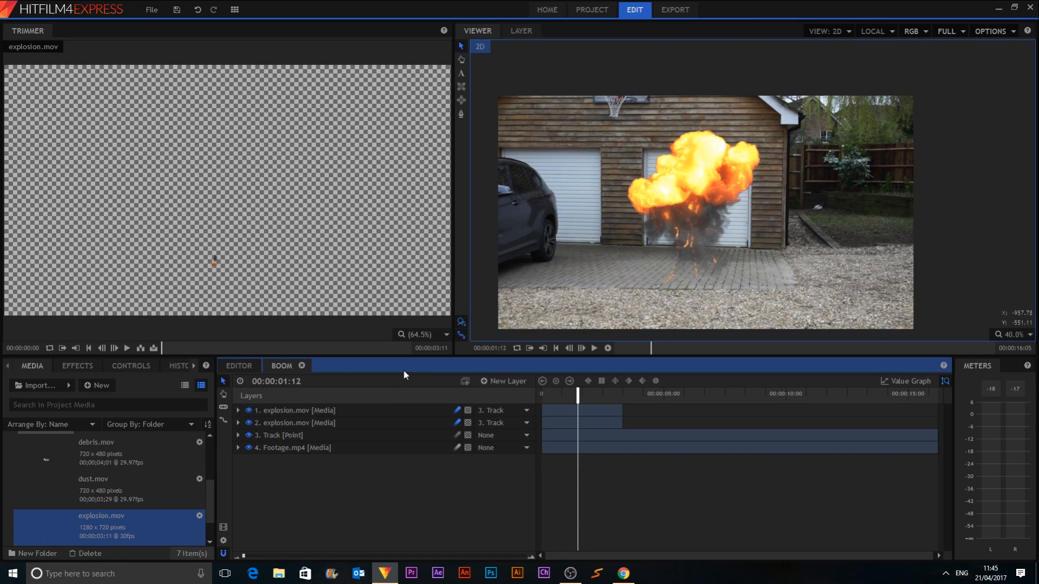
{"action": "left_click", "coordinate": [103, 480]}
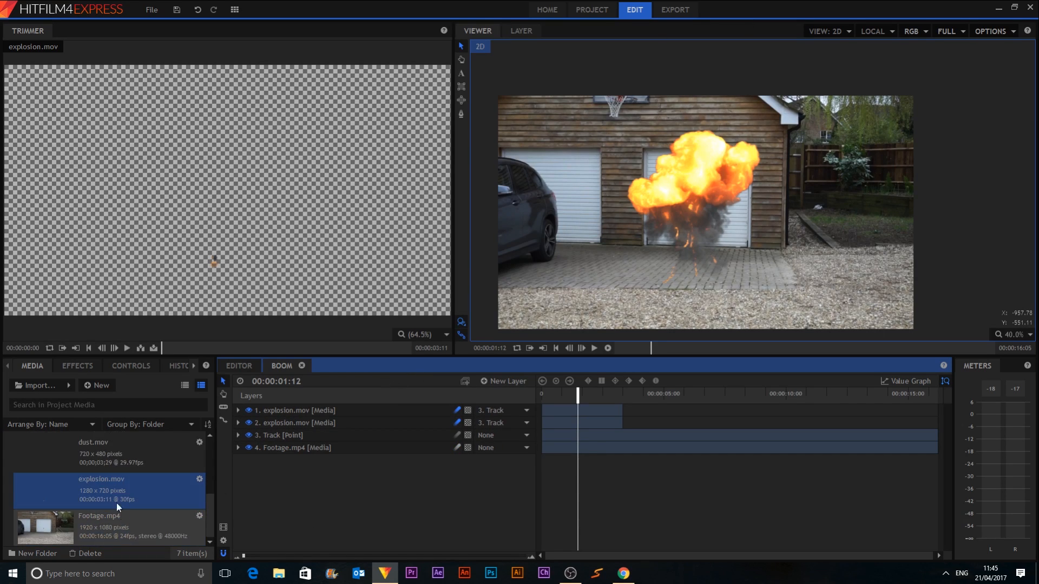
{"action": "scroll", "coordinate": [120, 511], "scroll_direction": "down", "scroll_amount": 1}
{"action": "left_click_drag", "start_coordinate": [90, 465], "coordinate": [294, 428]}
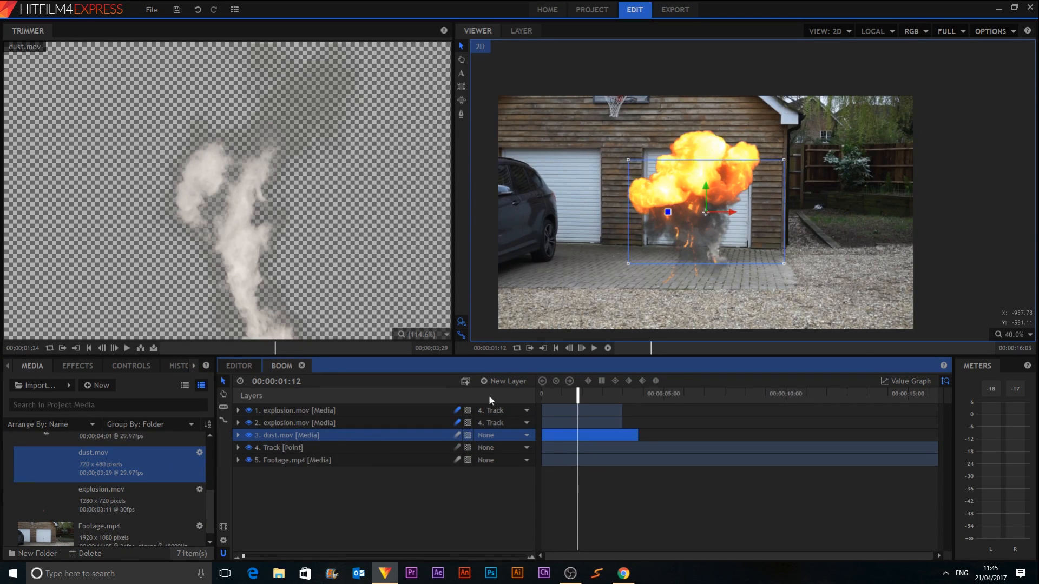
- Hide both explosion.mov layers and go to 00:00:01:21 to see the dust clip on its own
{"action": "mouse_move", "coordinate": [246, 433]}
{"action": "left_mouse_down"}
{"action": "mouse_move", "coordinate": [248, 412]}
{"action": "mouse_move", "coordinate": [266, 437]}
{"action": "left_mouse_up"}
{"action": "left_click", "coordinate": [248, 424]}
{"action": "left_click", "coordinate": [250, 411]}
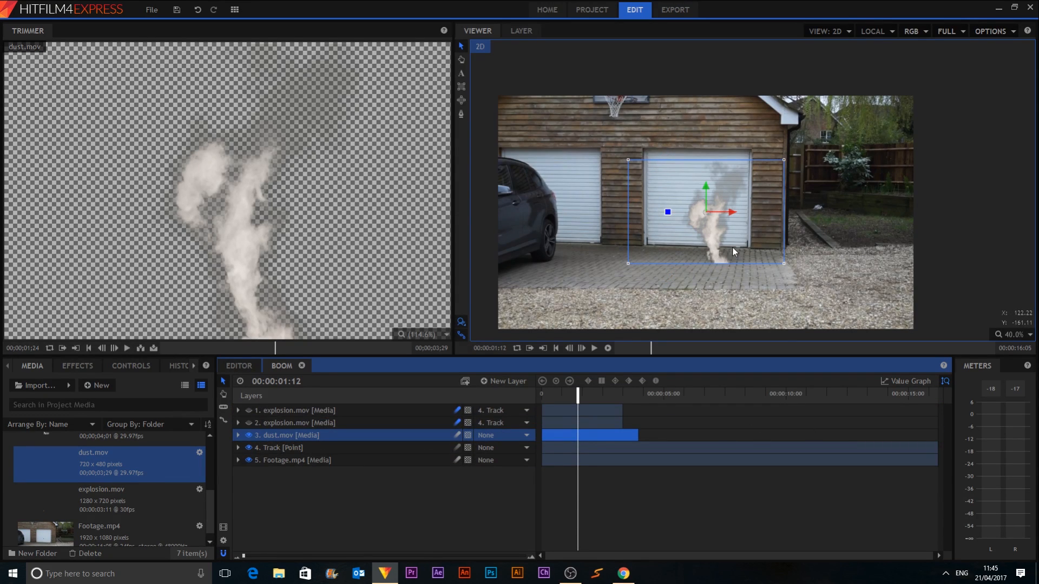
{"action": "left_click", "coordinate": [557, 409]}
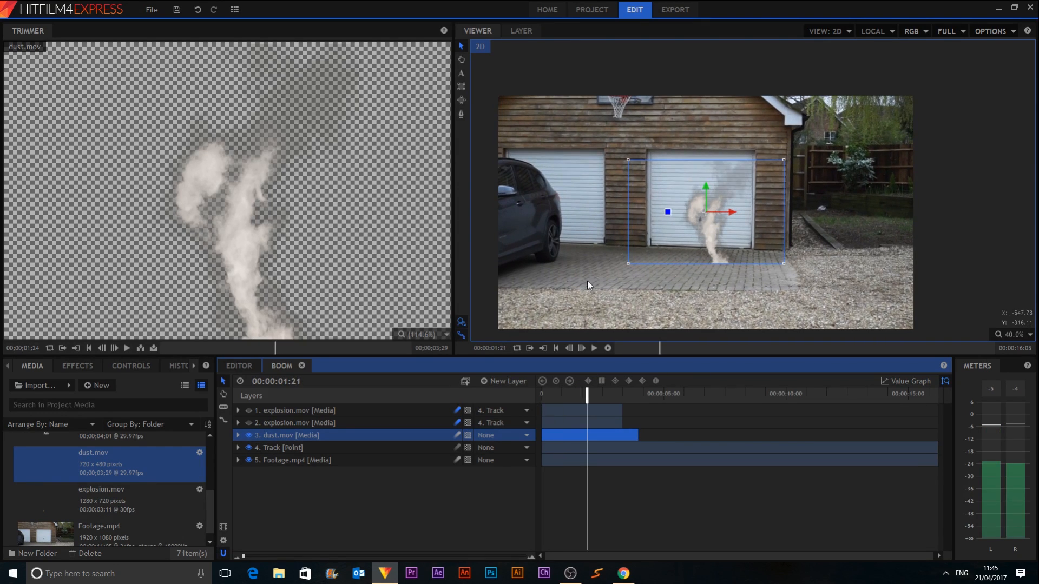
- Draw a rectangular mask on the dust.mov layer around the smoke plume, trimming the hard edge at its base
{"action": "scroll", "coordinate": [754, 255], "scroll_direction": "up", "scroll_amount": 2}
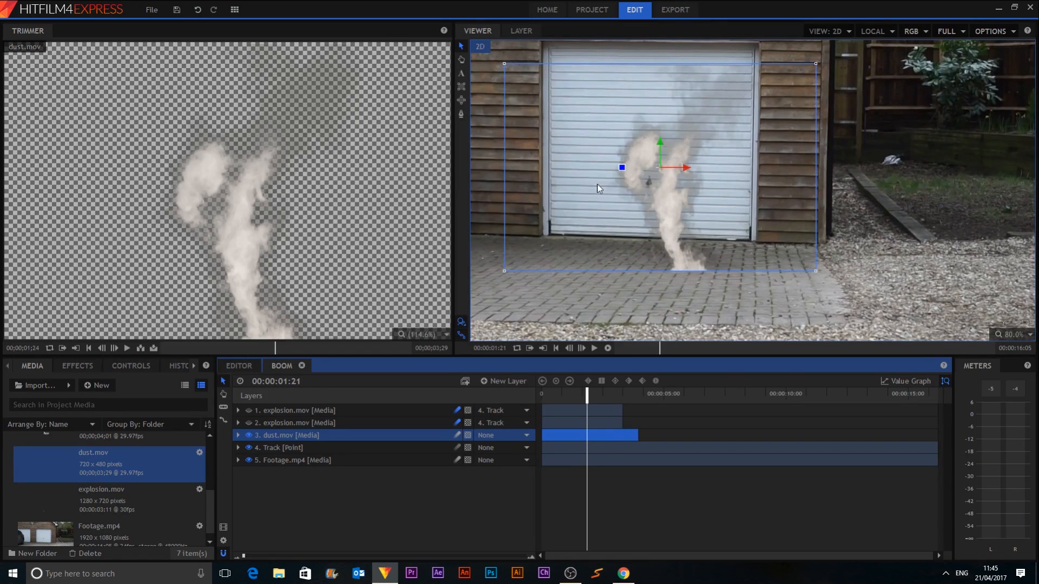
{"action": "left_click", "coordinate": [461, 87]}
{"action": "left_click_drag", "start_coordinate": [562, 58], "coordinate": [794, 258]}
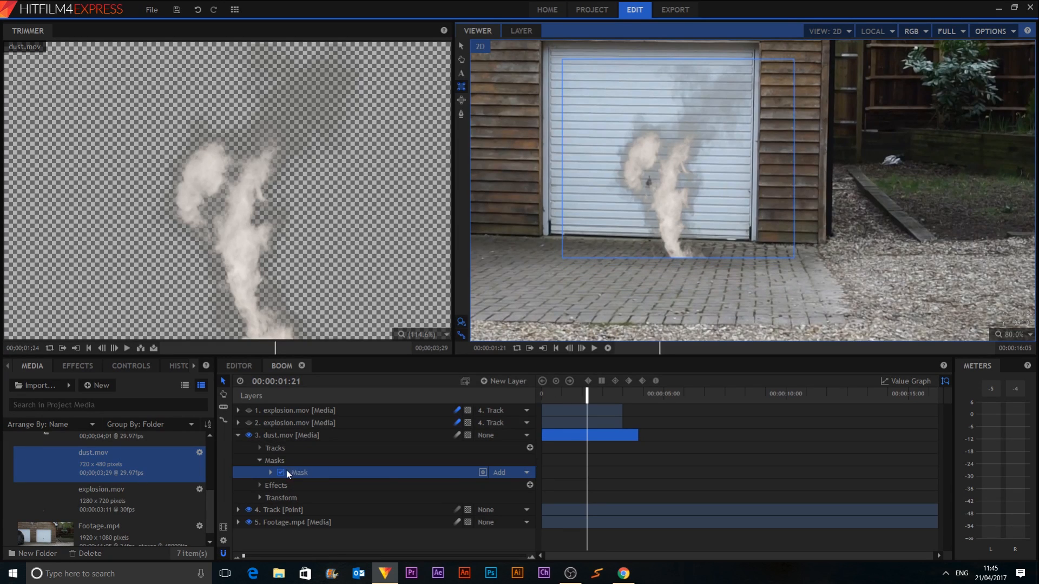
- Set the dust mask's feather strength to 35 px and scrub back to the first frame to check it
{"action": "left_click", "coordinate": [272, 471]}
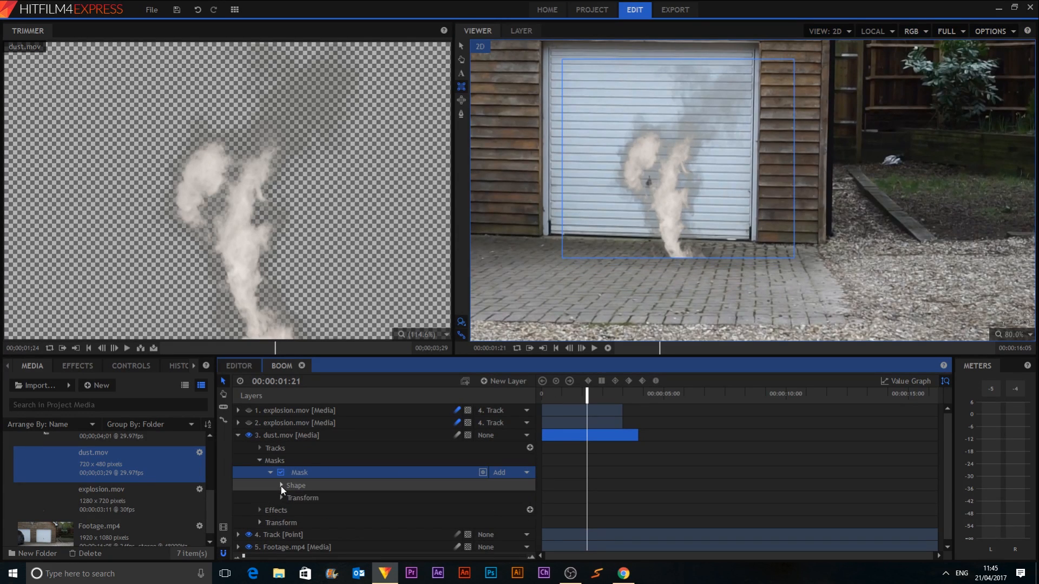
{"action": "left_click", "coordinate": [281, 485]}
{"action": "left_click", "coordinate": [522, 523]}
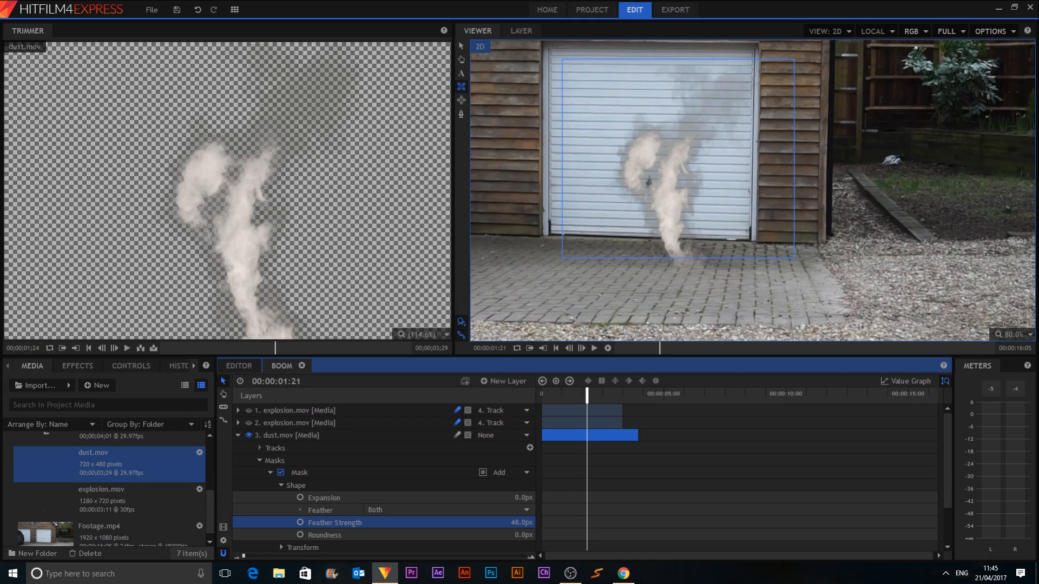
{"action": "scroll", "coordinate": [720, 215], "scroll_direction": "down", "scroll_amount": 4}
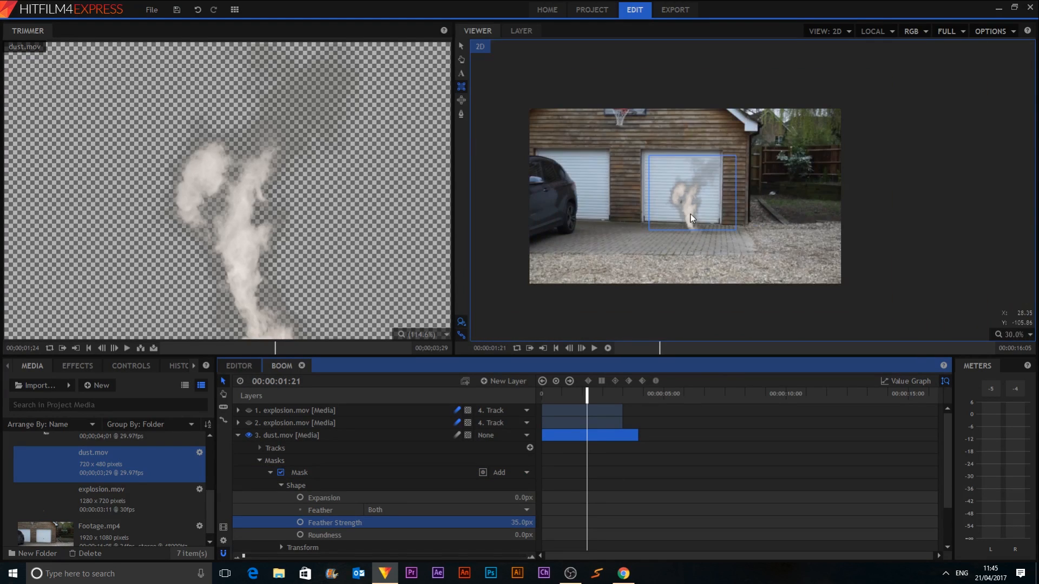
{"action": "left_click_drag", "start_coordinate": [566, 394], "coordinate": [542, 394]}
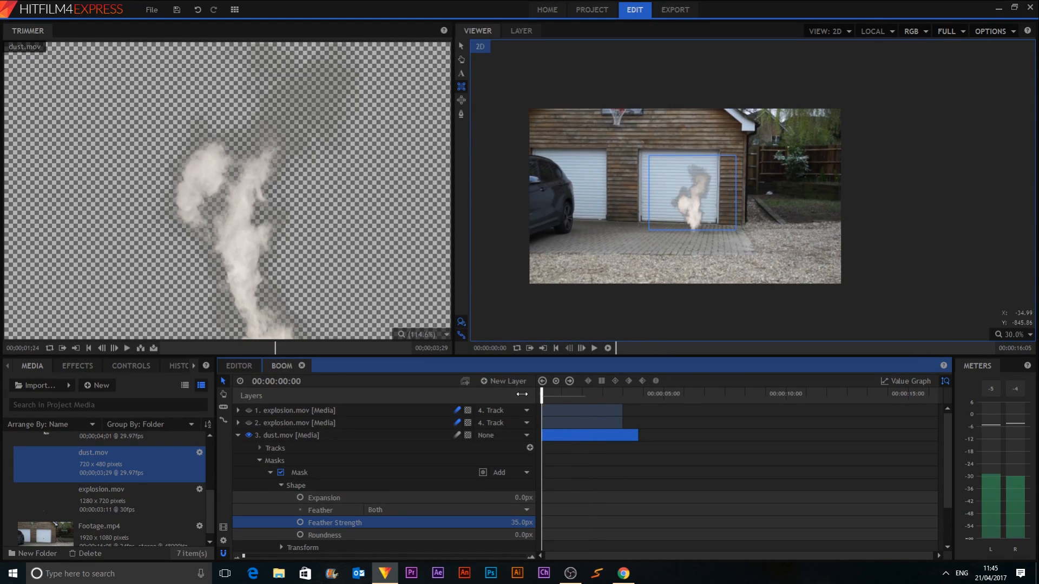
- Collapse the dust.mov layer, show both explosion.mov layers again and check the combined shot at 00:00:02:00
{"action": "left_click", "coordinate": [238, 435]}
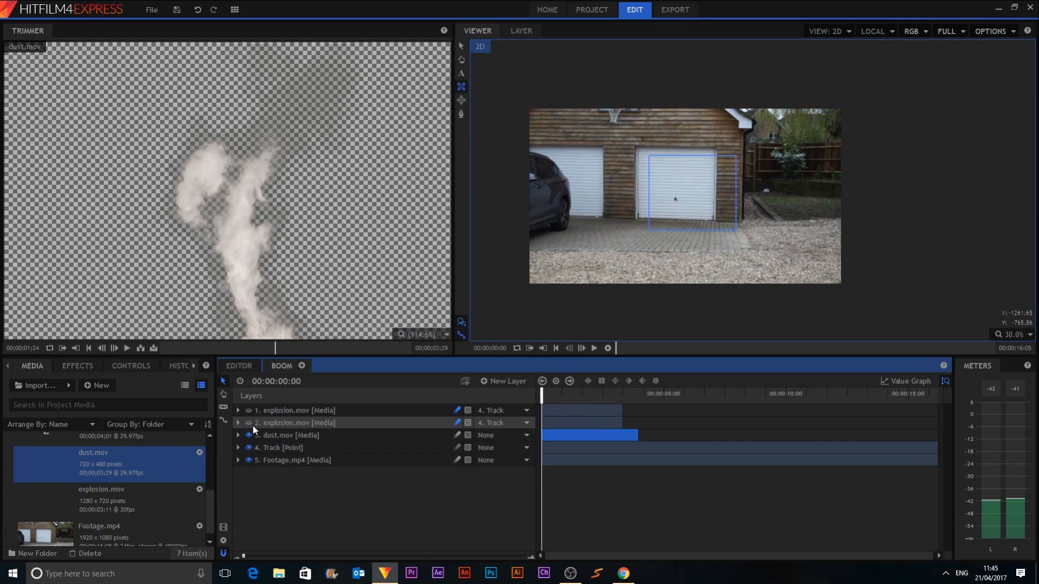
{"action": "left_click", "coordinate": [249, 411]}
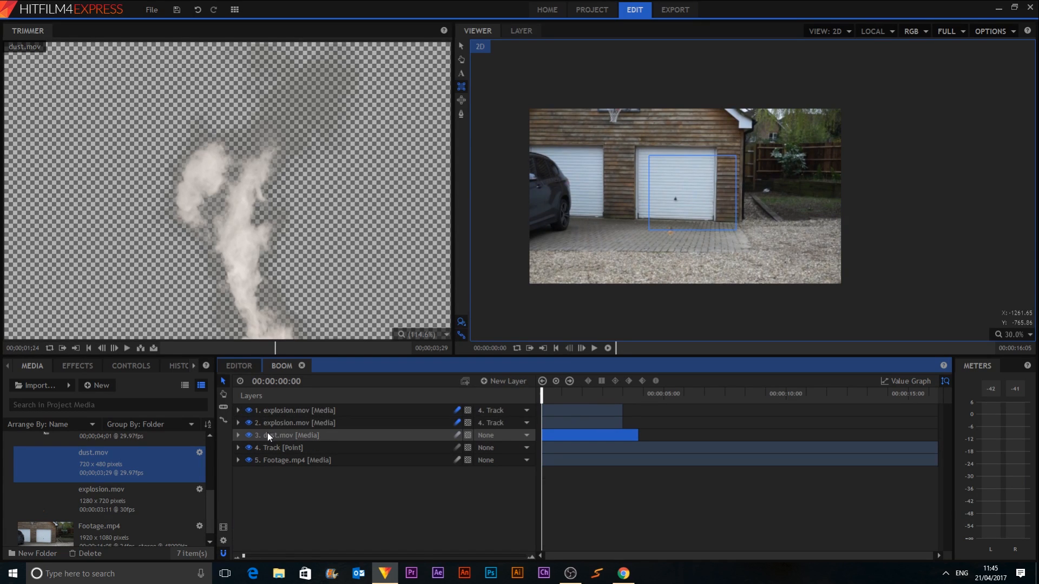
{"action": "left_click_drag", "start_coordinate": [581, 399], "coordinate": [591, 399]}
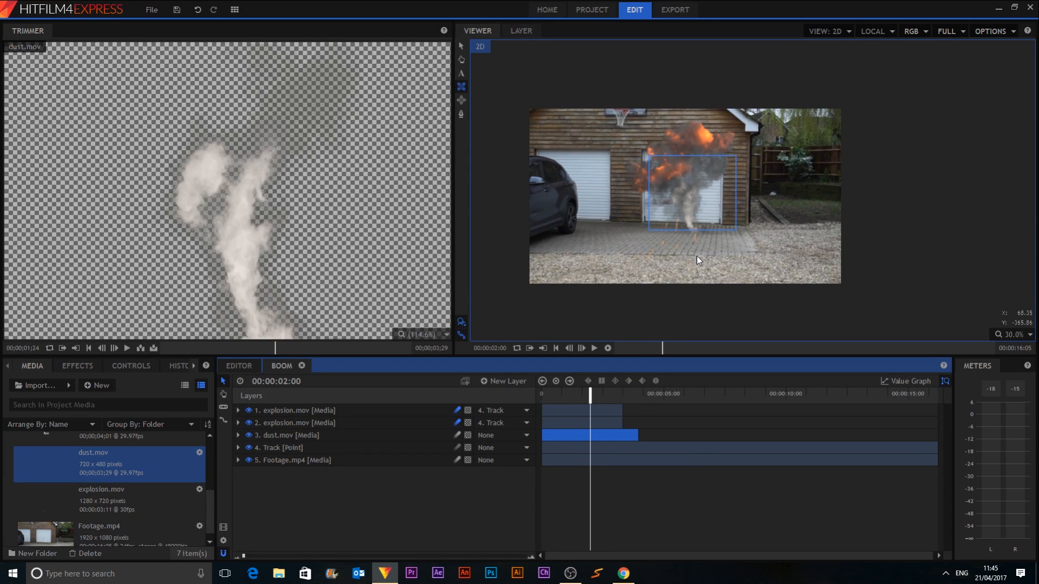
{"action": "scroll", "coordinate": [697, 256], "scroll_direction": "up", "scroll_amount": 2}
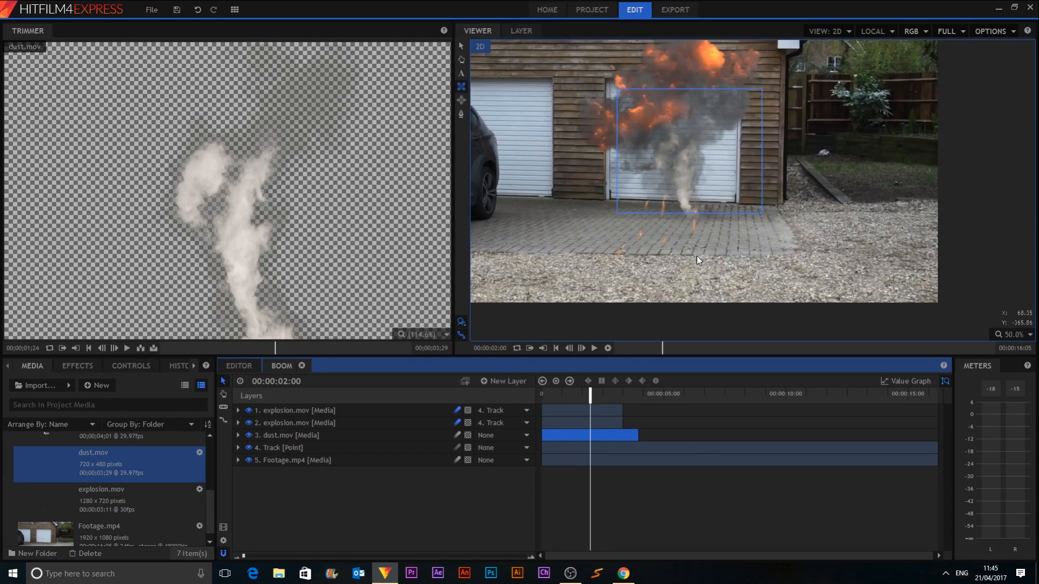
- Parent the dust.mov layer to the Track point at the first frame and play the shot
{"action": "left_click_drag", "start_coordinate": [547, 392], "coordinate": [542, 392]}
{"action": "left_click", "coordinate": [512, 438]}
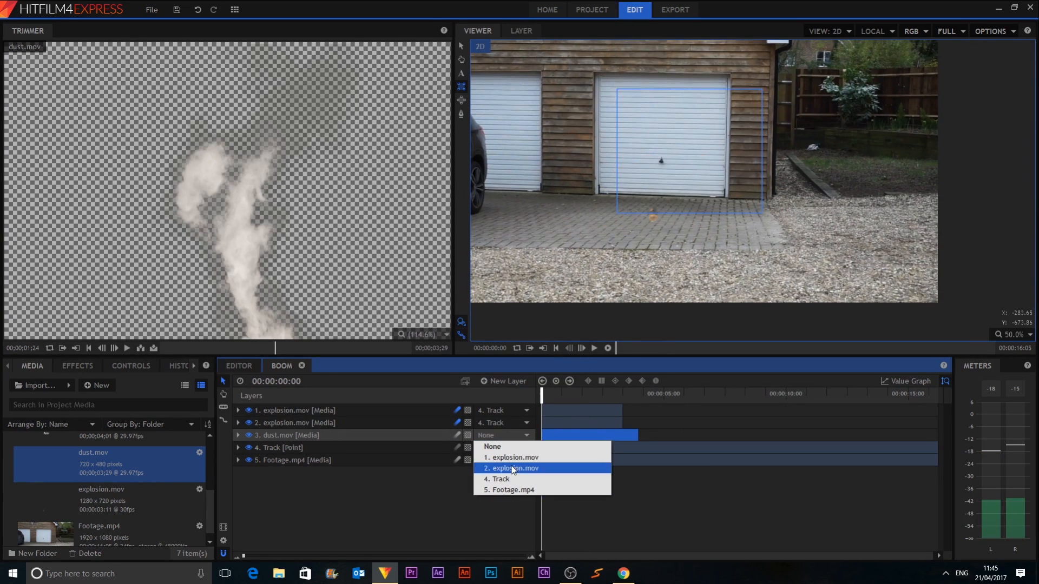
{"action": "left_click", "coordinate": [503, 484]}
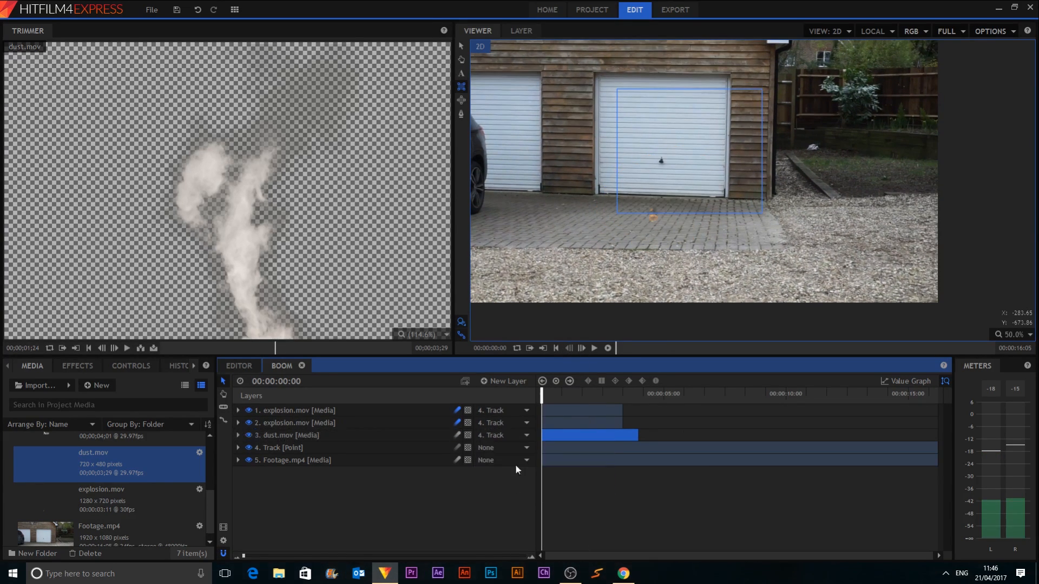
{"action": "left_click", "coordinate": [595, 348]}
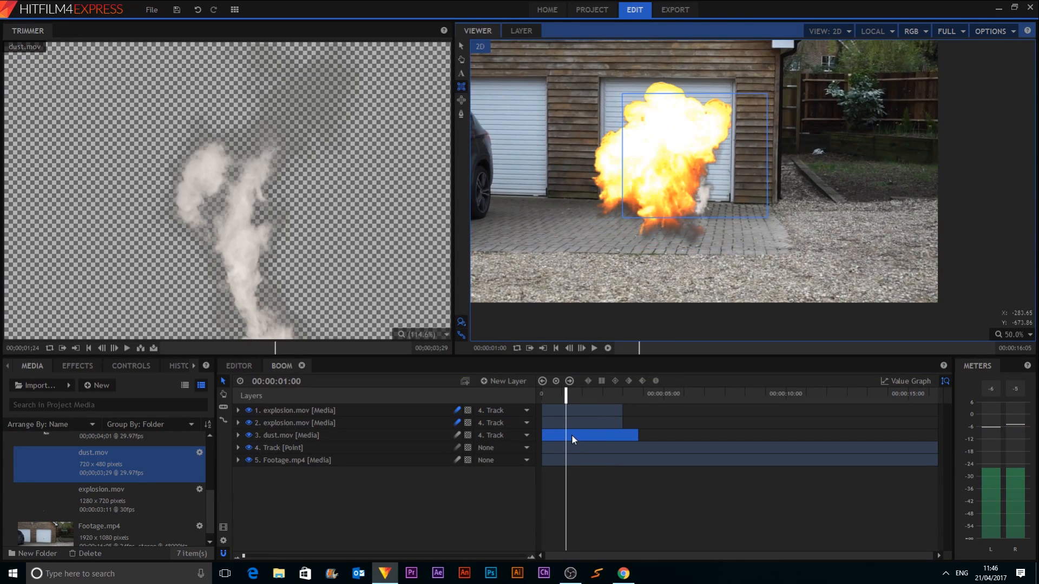
- Set the dust.mov layer's position to 176.3, 103.8 so it sits behind the fireball, and play the shot
{"action": "left_click", "coordinate": [238, 435]}
{"action": "left_click", "coordinate": [260, 461]}
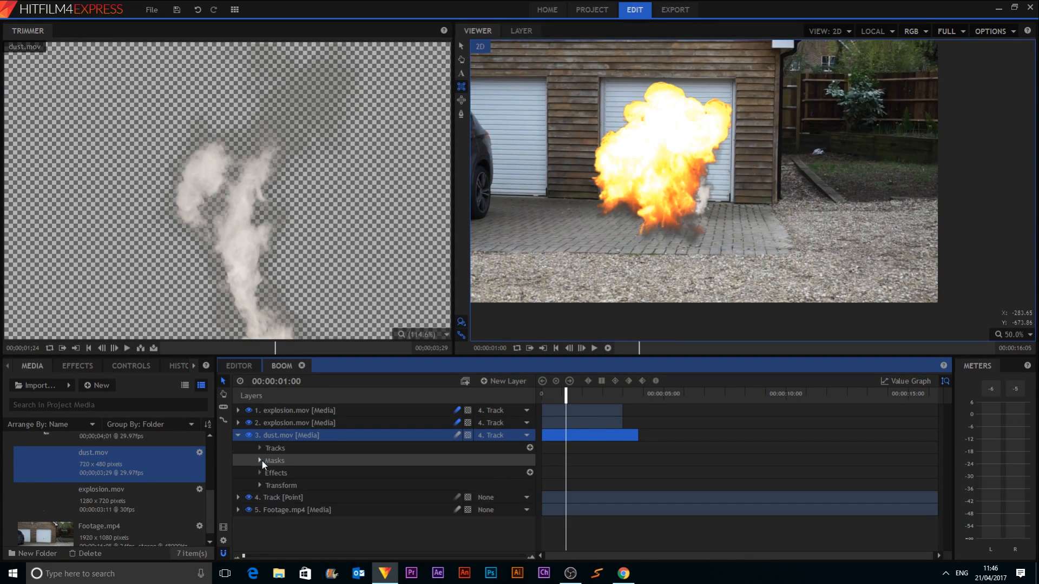
{"action": "left_click", "coordinate": [261, 486]}
{"action": "scroll", "coordinate": [466, 518], "scroll_direction": "down", "scroll_amount": 2}
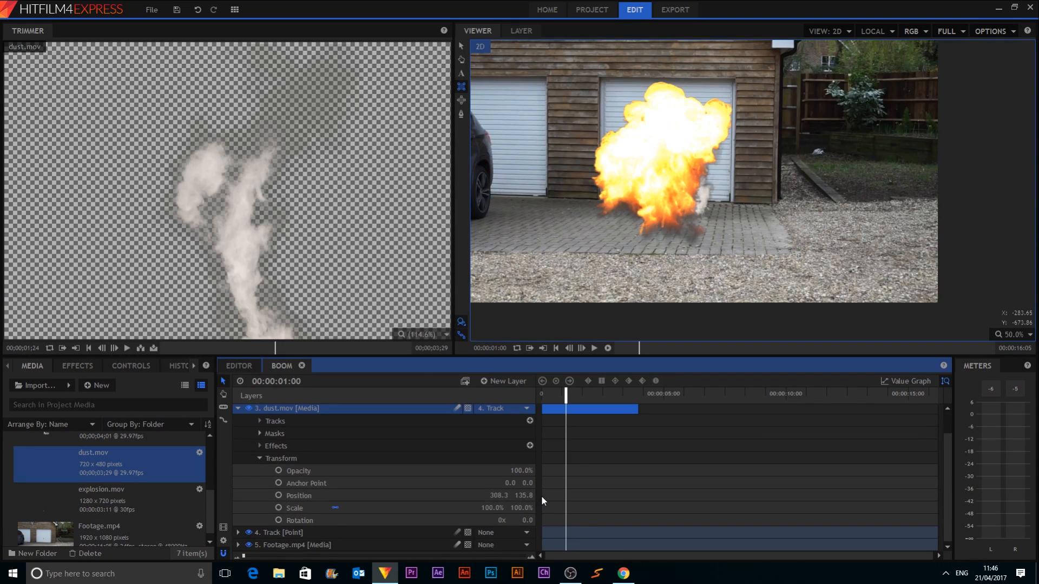
{"action": "left_click_drag", "start_coordinate": [526, 496], "coordinate": [471, 499]}
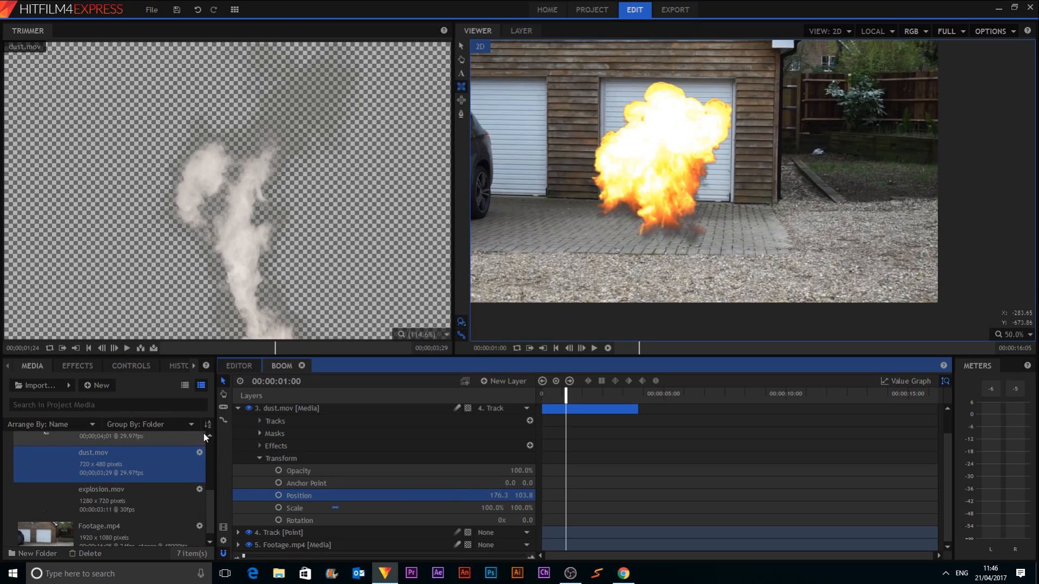
{"action": "scroll", "coordinate": [205, 434], "scroll_direction": "up", "scroll_amount": 5}
{"action": "left_click", "coordinate": [238, 410]}
{"action": "left_click", "coordinate": [411, 497]}
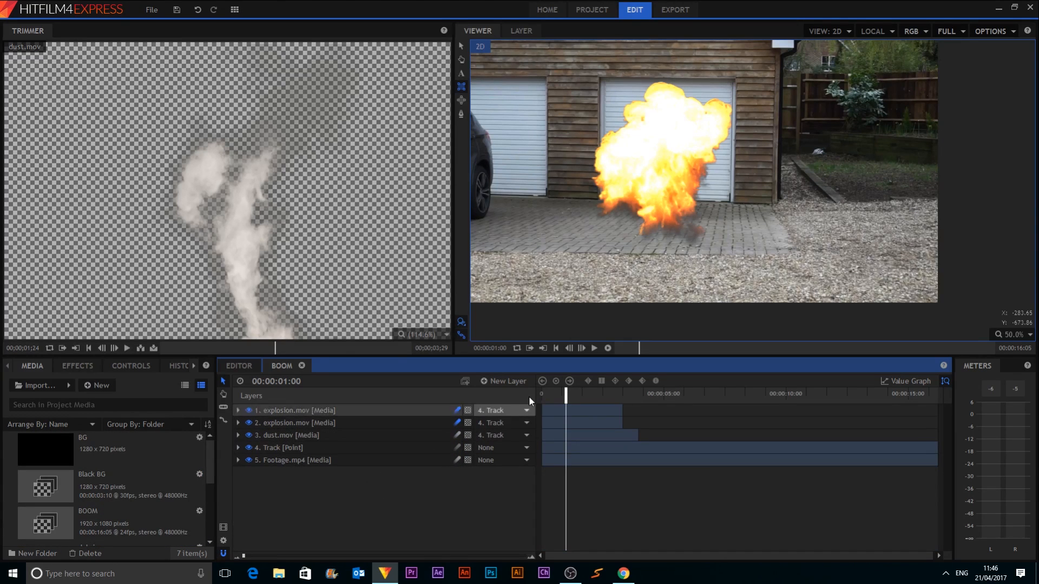
{"action": "left_click", "coordinate": [594, 348]}
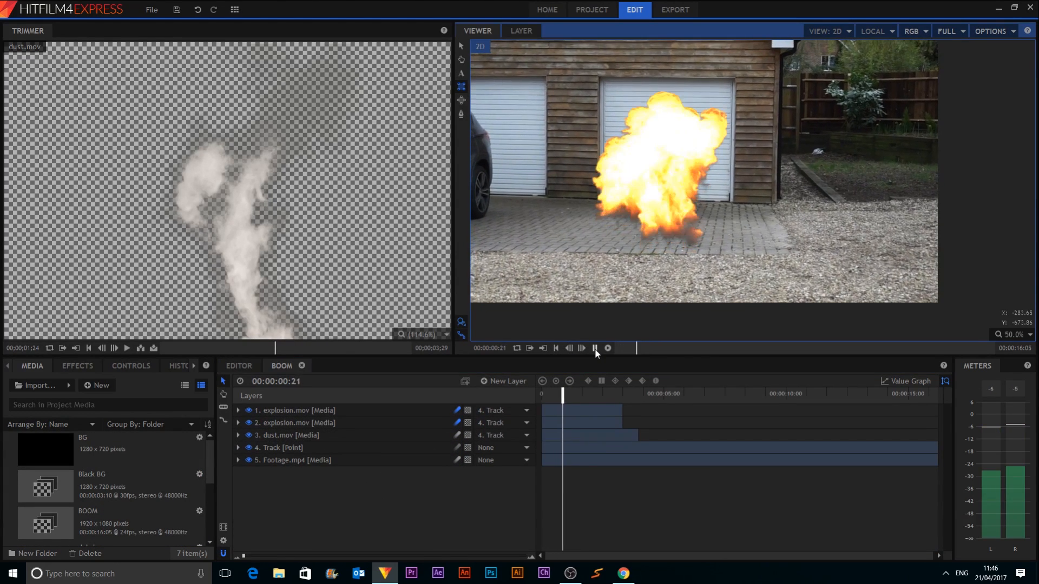
{"action": "left_click", "coordinate": [595, 348]}
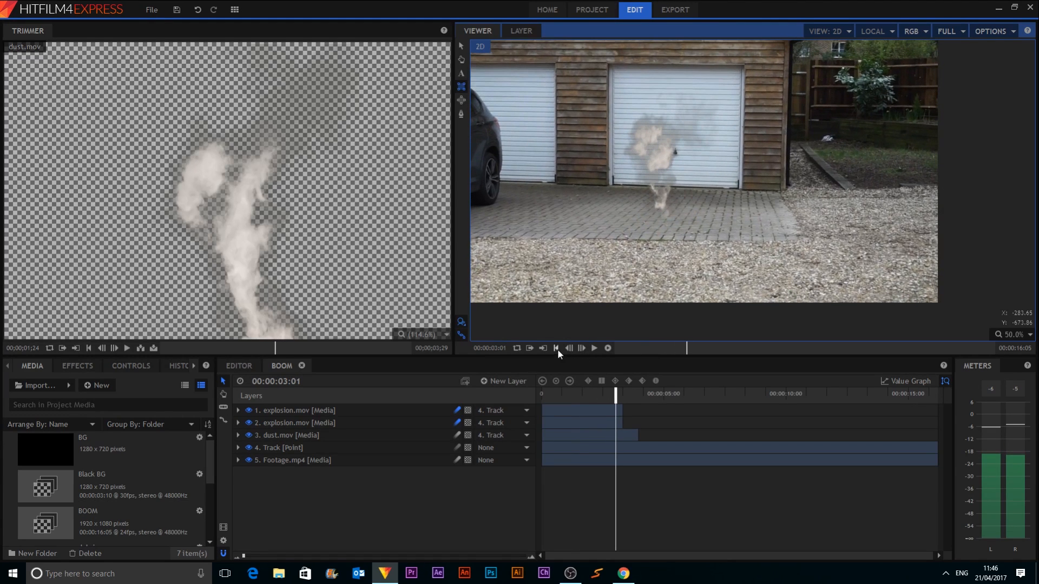
- Find the Brightness & Contrast colour correction effect and apply it to the dust.mov layer
{"action": "left_click", "coordinate": [354, 436]}
{"action": "left_click", "coordinate": [83, 366]}
{"action": "left_click", "coordinate": [12, 386]}
{"action": "type", "text": "brigh"}
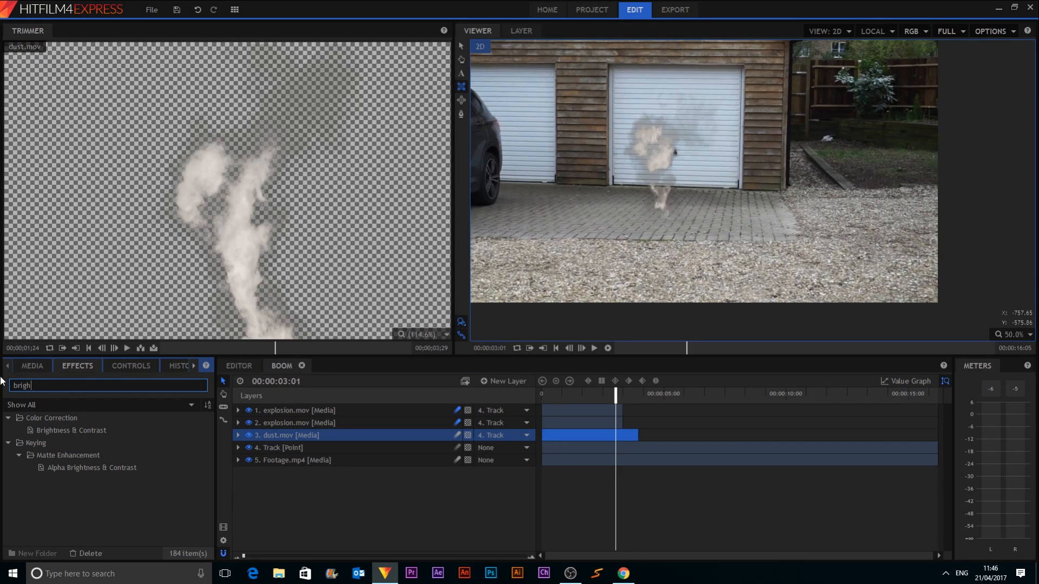
{"action": "left_click", "coordinate": [64, 438]}
{"action": "left_click_drag", "start_coordinate": [76, 430], "coordinate": [300, 433]}
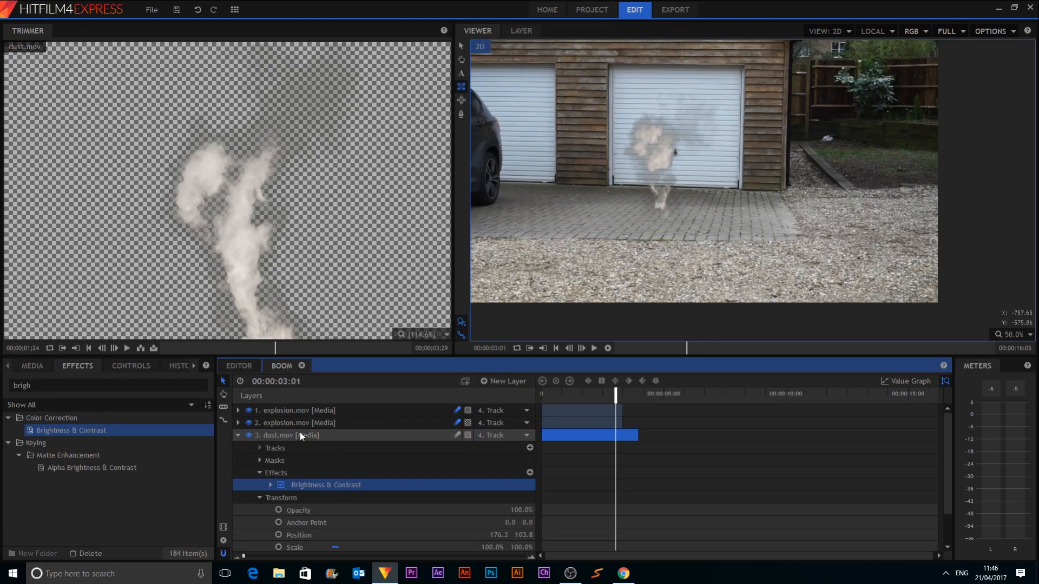
- Set the dust layer's Brightness & Contrast effect to brightness -67 and contrast 67, and collapse the layer
{"action": "left_click", "coordinate": [272, 485]}
{"action": "scroll", "coordinate": [347, 484], "scroll_direction": "down", "scroll_amount": 3}
{"action": "mouse_move", "coordinate": [529, 448]}
{"action": "left_mouse_down"}
{"action": "mouse_move", "coordinate": [565, 448]}
{"action": "mouse_move", "coordinate": [492, 435]}
{"action": "left_mouse_up"}
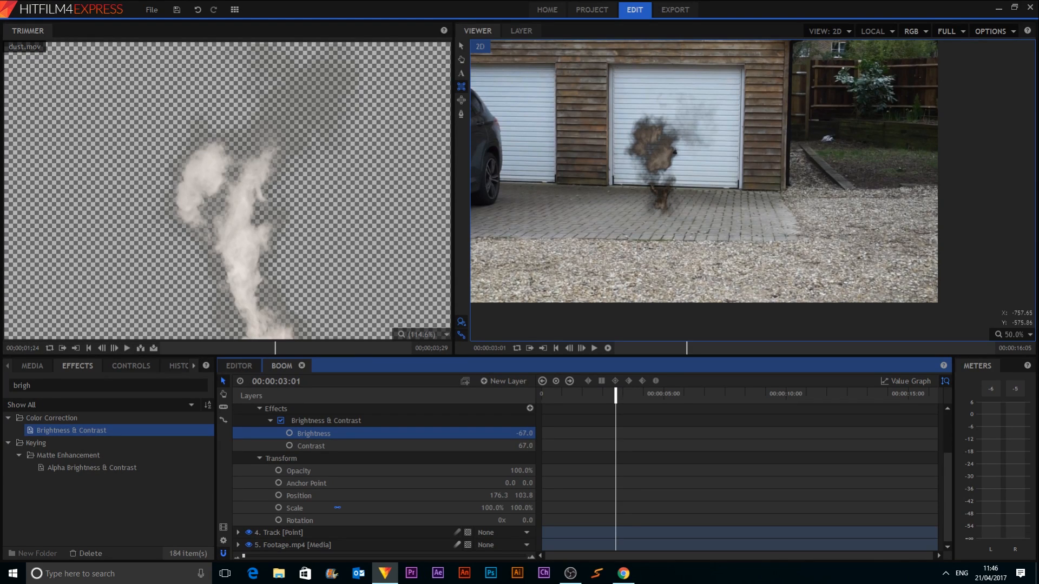
{"action": "left_click", "coordinate": [270, 421]}
{"action": "scroll", "coordinate": [262, 413], "scroll_direction": "up", "scroll_amount": 2}
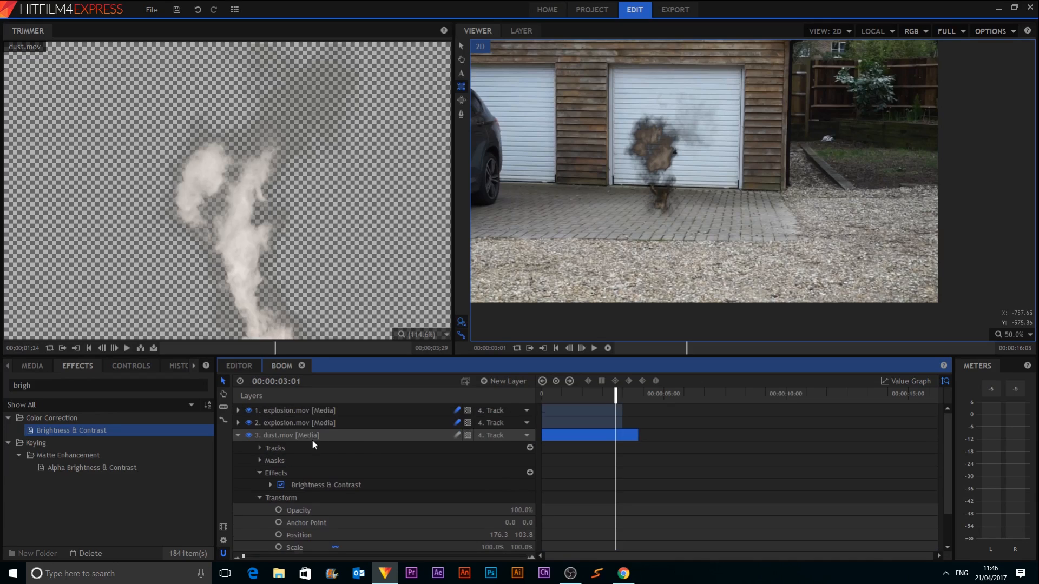
{"action": "left_click", "coordinate": [239, 435]}
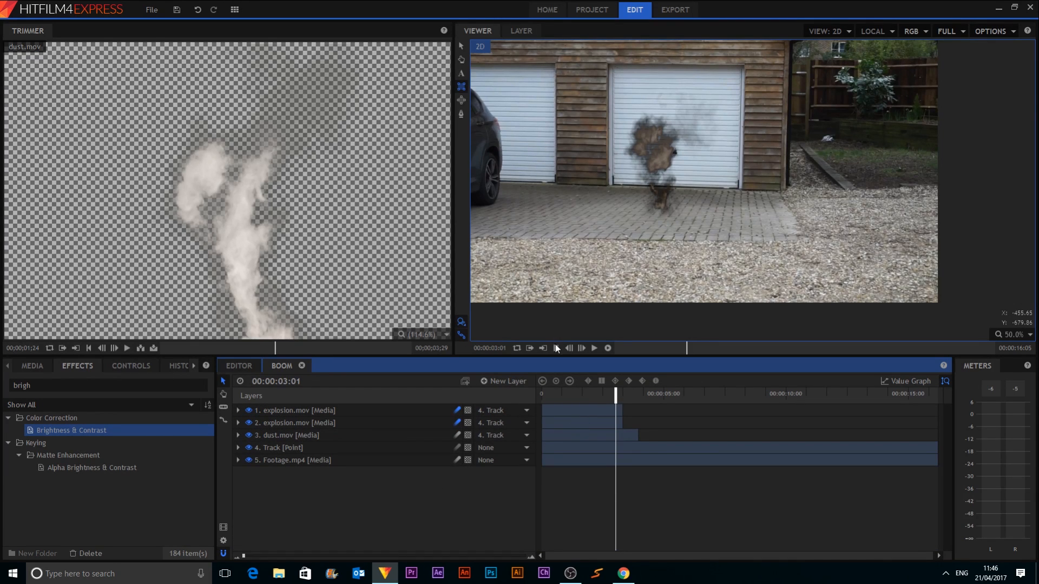
- Scrub through the shot from its start and play it to review the darkened dust
{"action": "left_click", "coordinate": [556, 348]}
{"action": "left_click", "coordinate": [627, 394]}
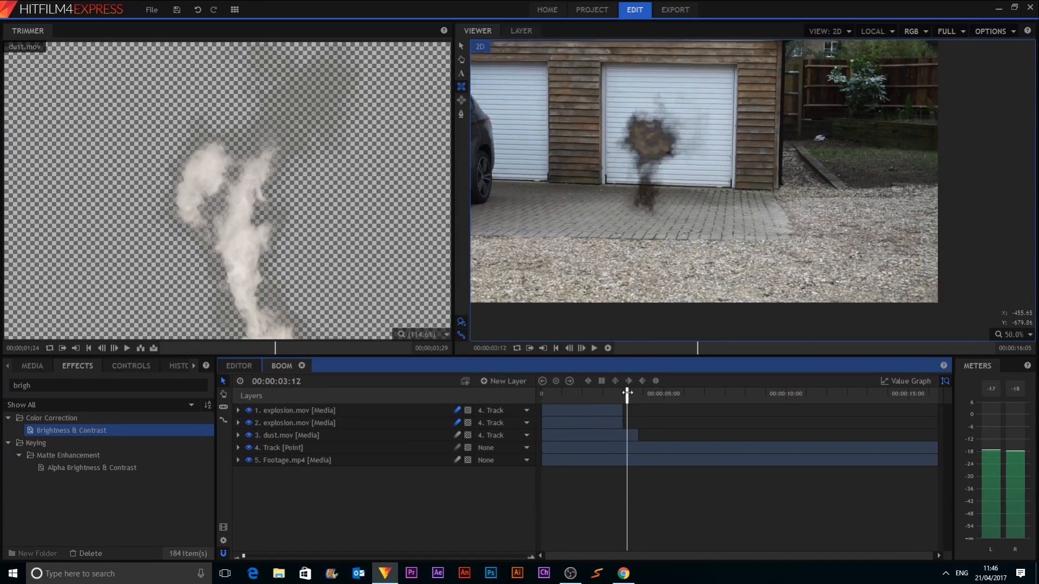
{"action": "left_click", "coordinate": [595, 348]}
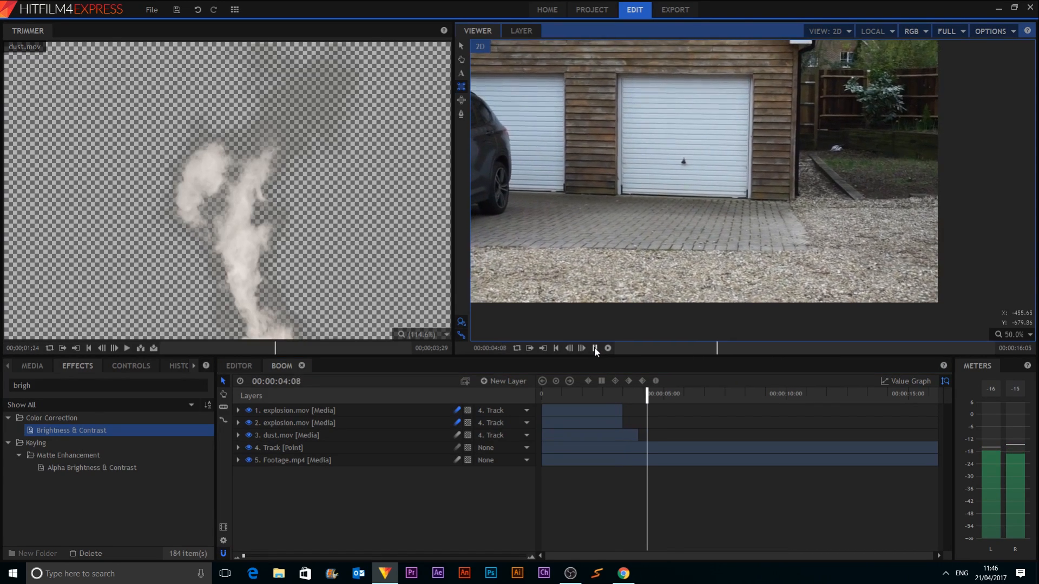
- Keyframe the dust.mov layer's opacity to fade from 100% at 00:00:03:11 to 0% at 00:00:03:19
{"action": "left_click", "coordinate": [626, 394]}
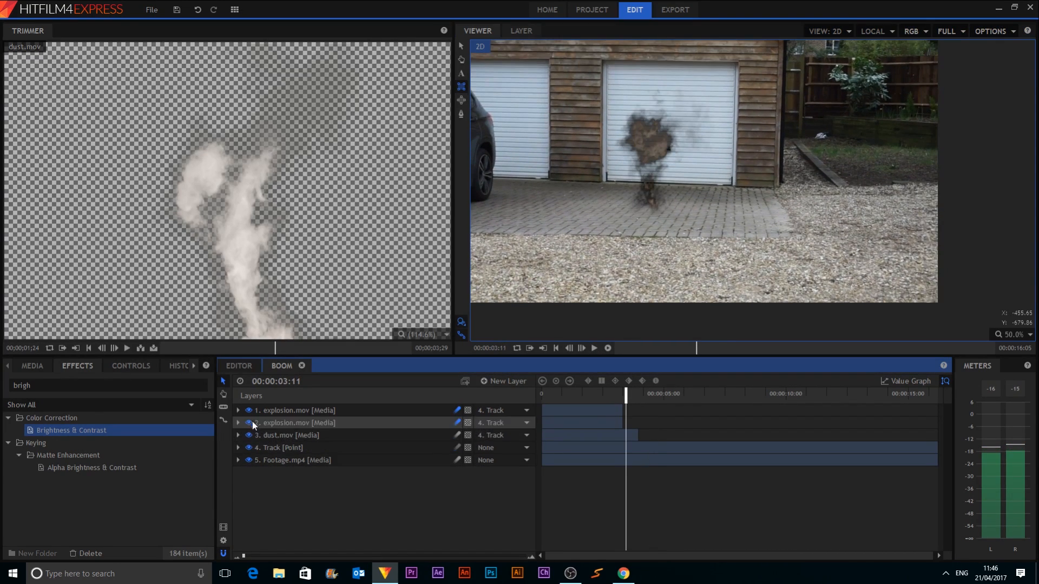
{"action": "left_click", "coordinate": [239, 438]}
{"action": "left_click", "coordinate": [238, 436]}
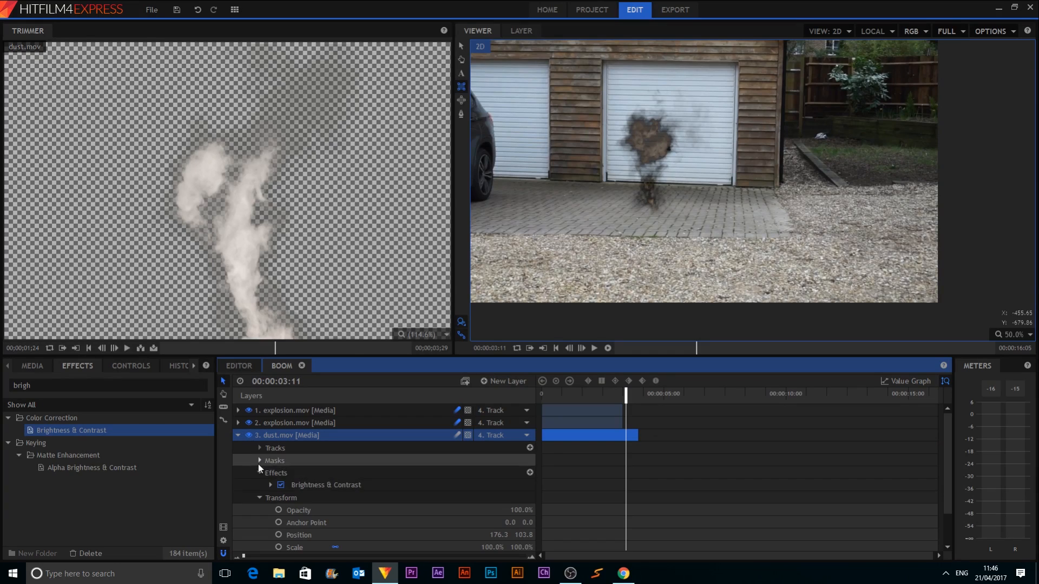
{"action": "scroll", "coordinate": [270, 480], "scroll_direction": "down", "scroll_amount": 2}
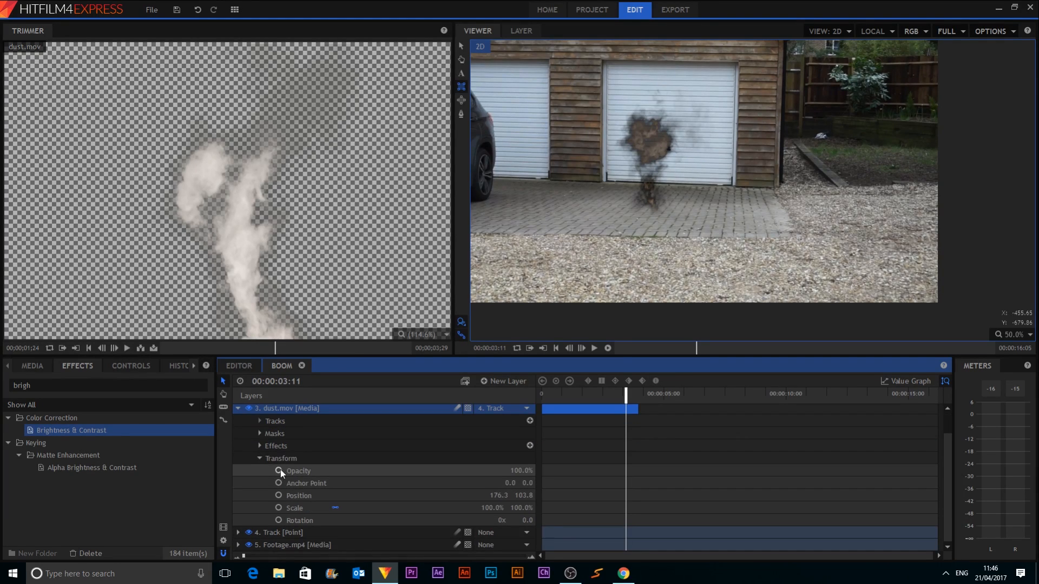
{"action": "left_click", "coordinate": [278, 471]}
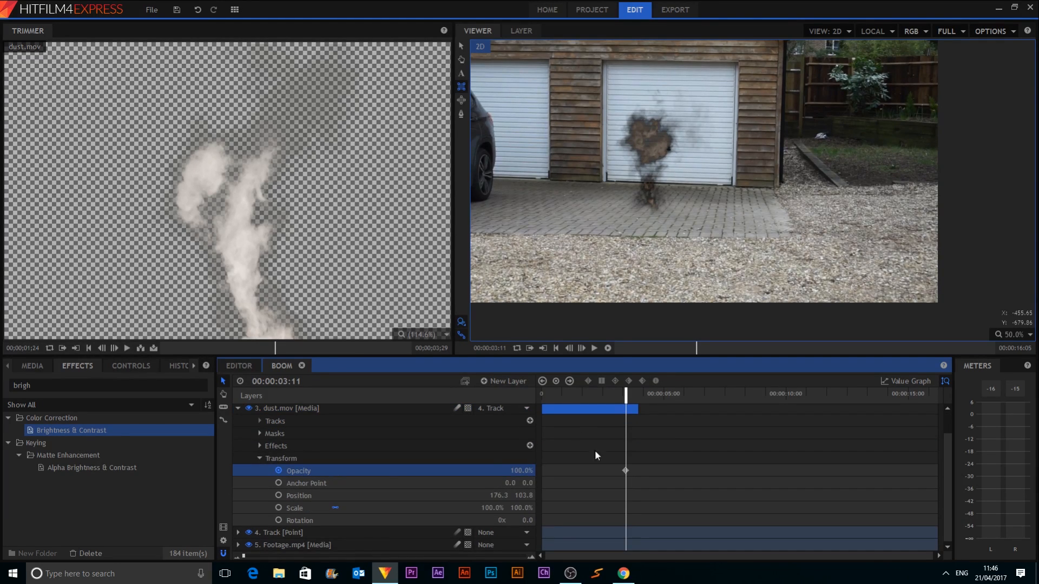
{"action": "left_click_drag", "start_coordinate": [632, 396], "coordinate": [634, 396]}
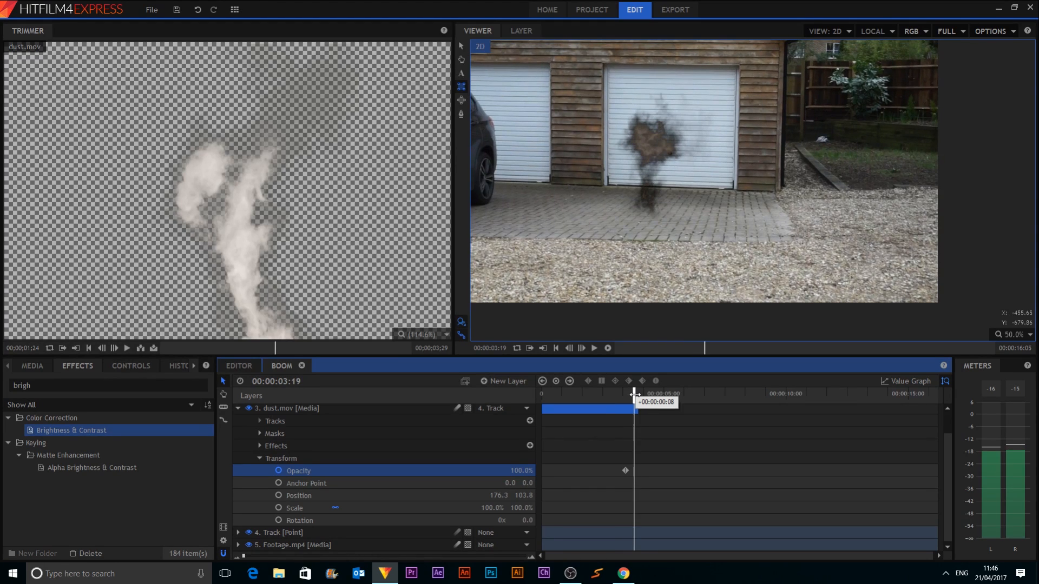
{"action": "left_click_drag", "start_coordinate": [525, 471], "coordinate": [471, 470]}
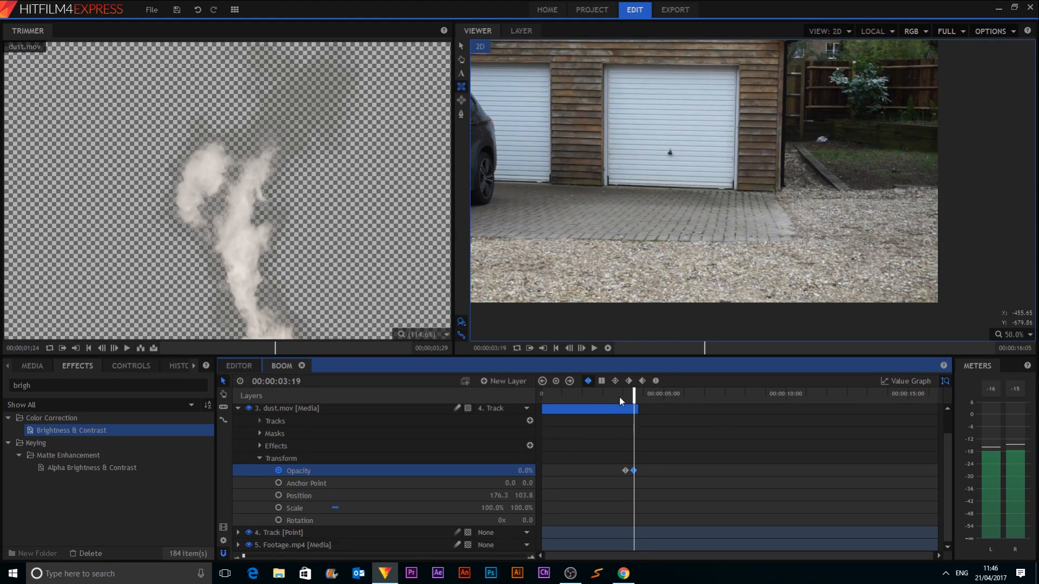
- Change both dust opacity keyframes to smooth interpolation, play back the fade, and collapse the dust.mov layer
{"action": "left_click", "coordinate": [594, 349]}
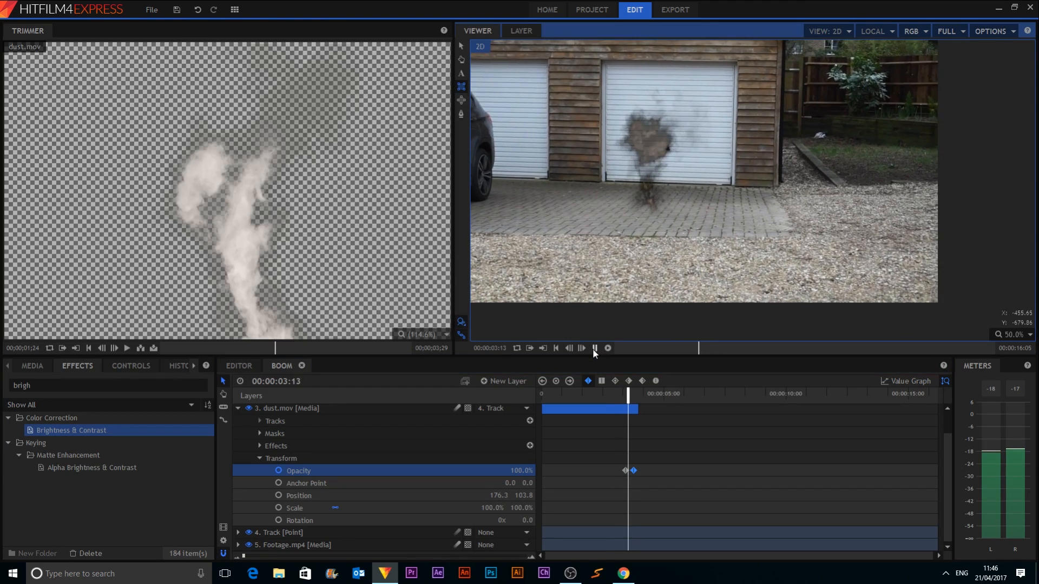
{"action": "left_click", "coordinate": [594, 349]}
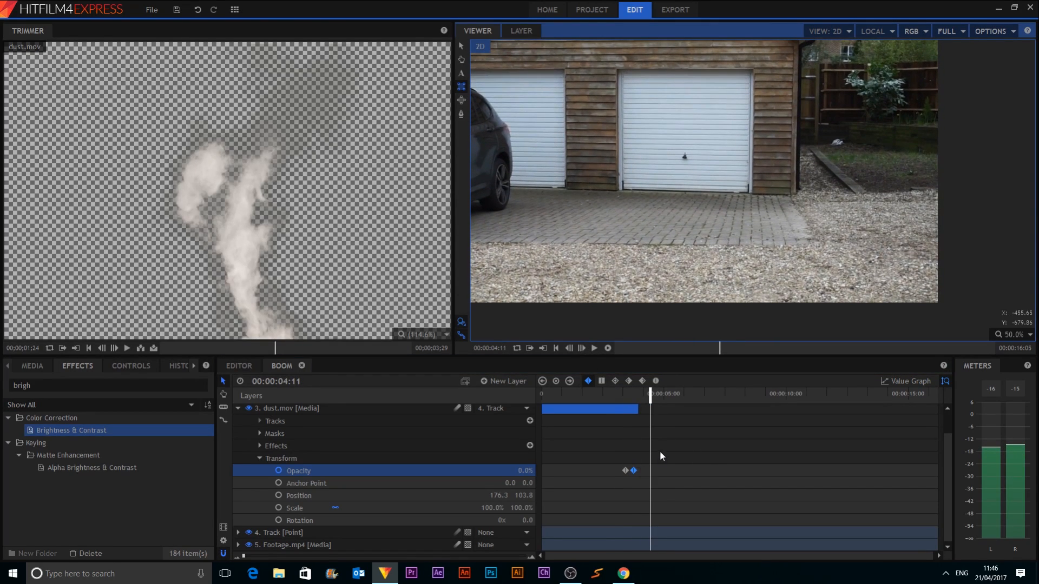
{"action": "left_click_drag", "start_coordinate": [660, 456], "coordinate": [621, 475]}
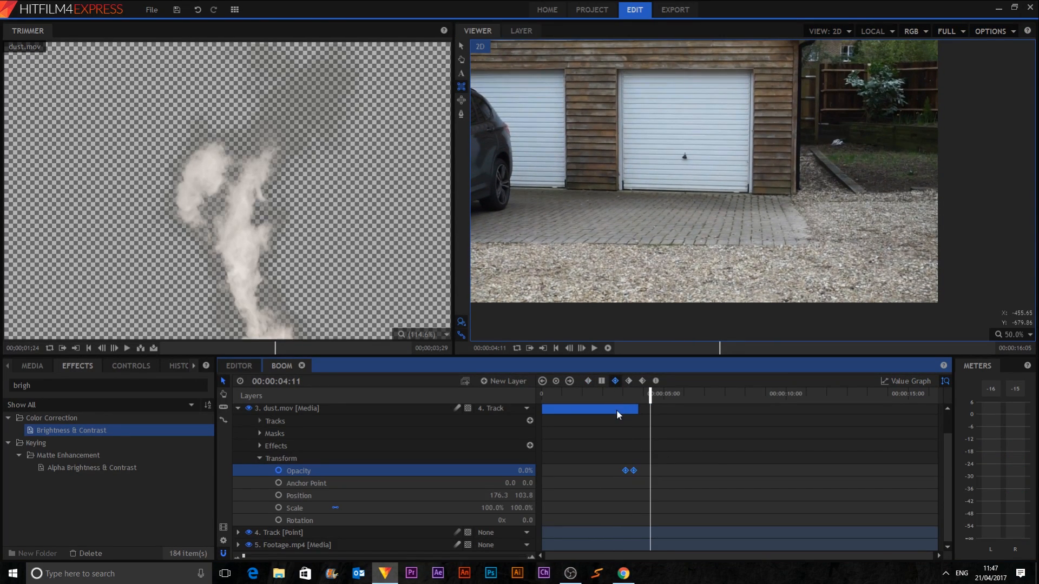
{"action": "left_click", "coordinate": [624, 394]}
{"action": "left_click", "coordinate": [594, 349]}
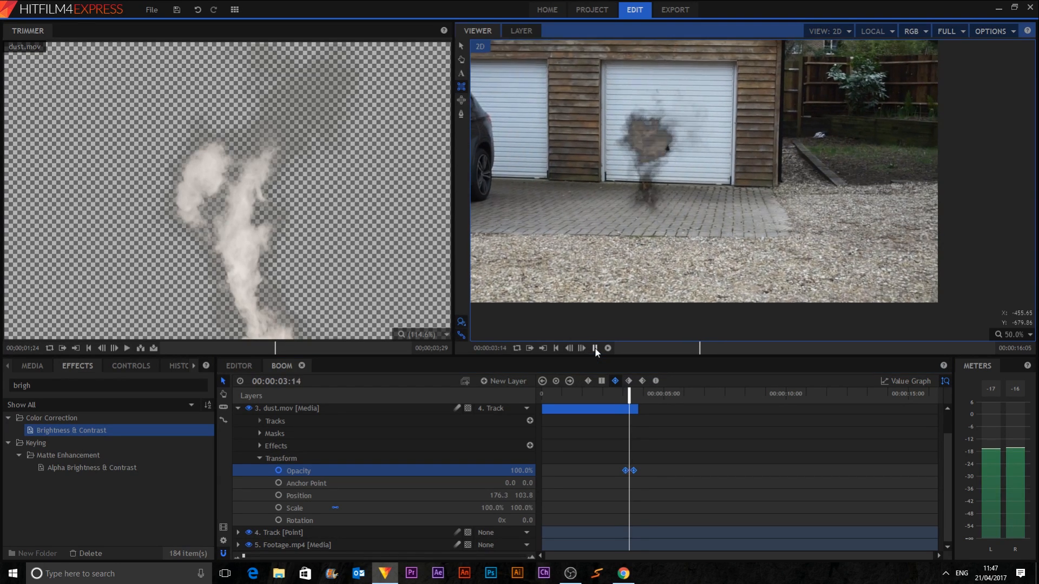
{"action": "scroll", "coordinate": [556, 426], "scroll_direction": "up", "scroll_amount": 2}
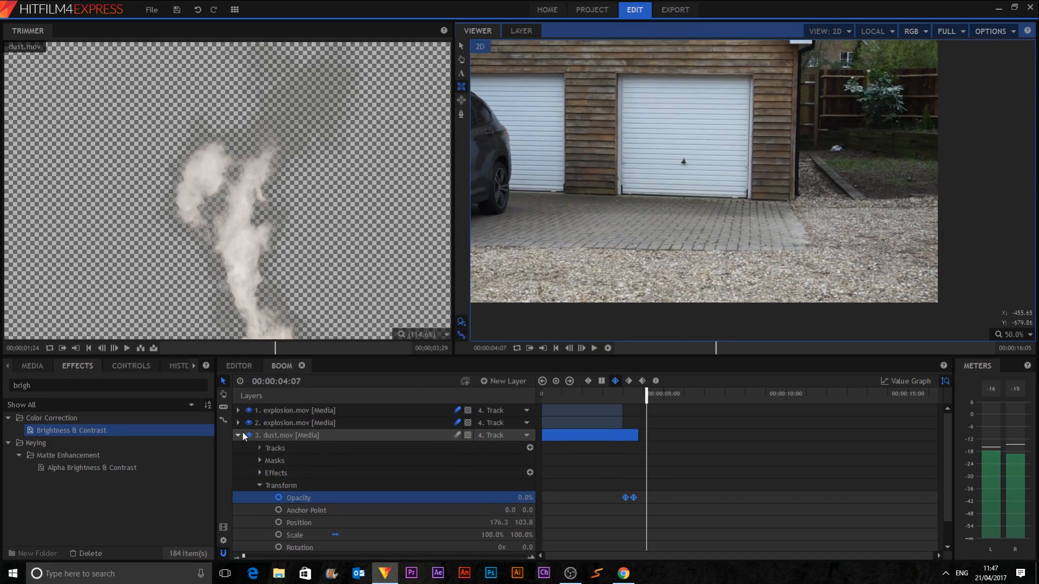
{"action": "left_click", "coordinate": [238, 435]}
- Add debris.mov from the project media to the BOOM shot directly below dust.mov and play the shot from its start
{"action": "left_click", "coordinate": [26, 370]}
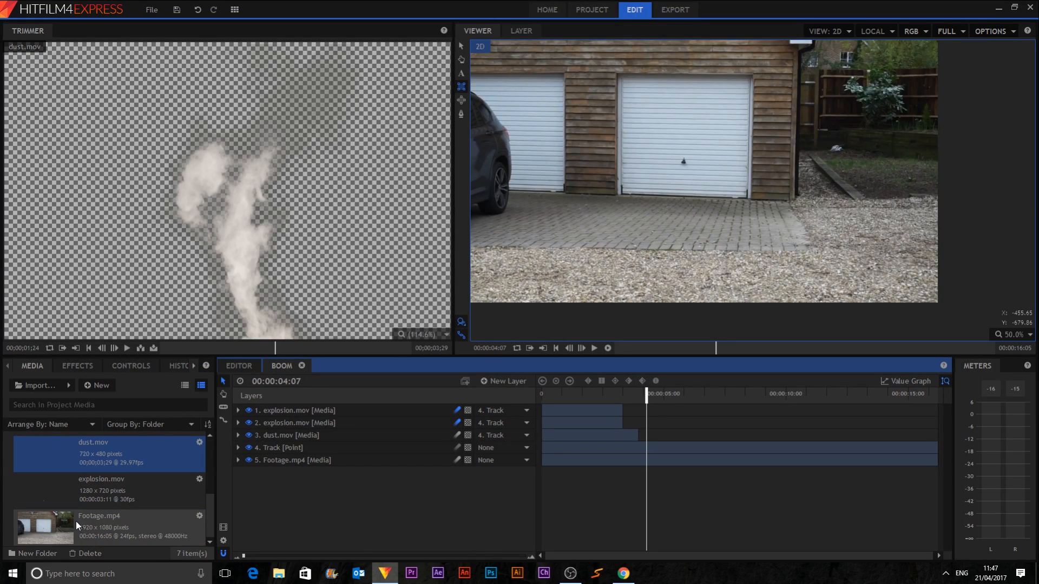
{"action": "scroll", "coordinate": [77, 521], "scroll_direction": "down", "scroll_amount": 1}
{"action": "left_click", "coordinate": [92, 508]}
{"action": "left_click_drag", "start_coordinate": [95, 508], "coordinate": [284, 443]}
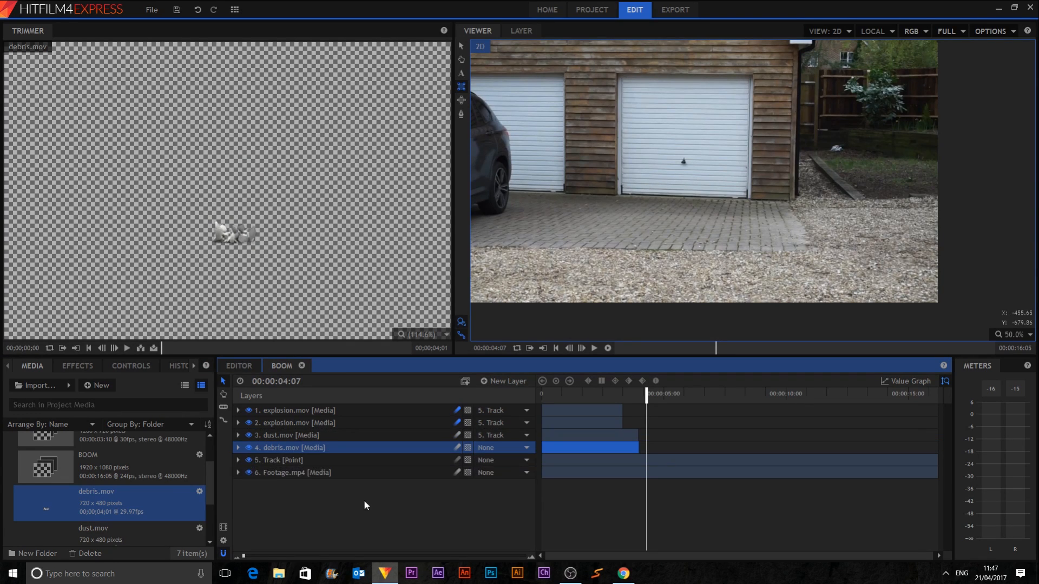
{"action": "left_click_drag", "start_coordinate": [554, 394], "coordinate": [541, 395]}
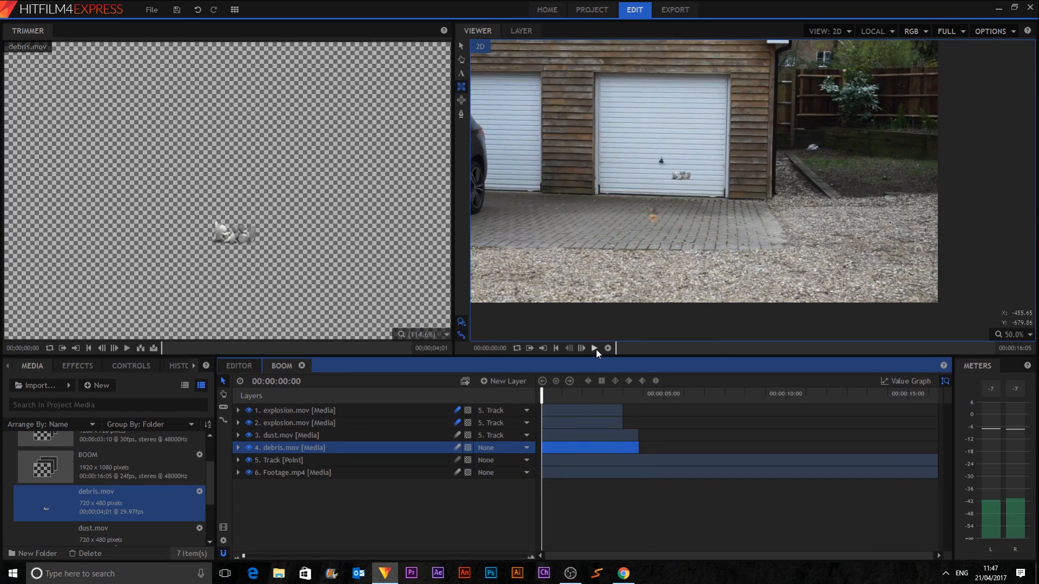
{"action": "left_click", "coordinate": [595, 348]}
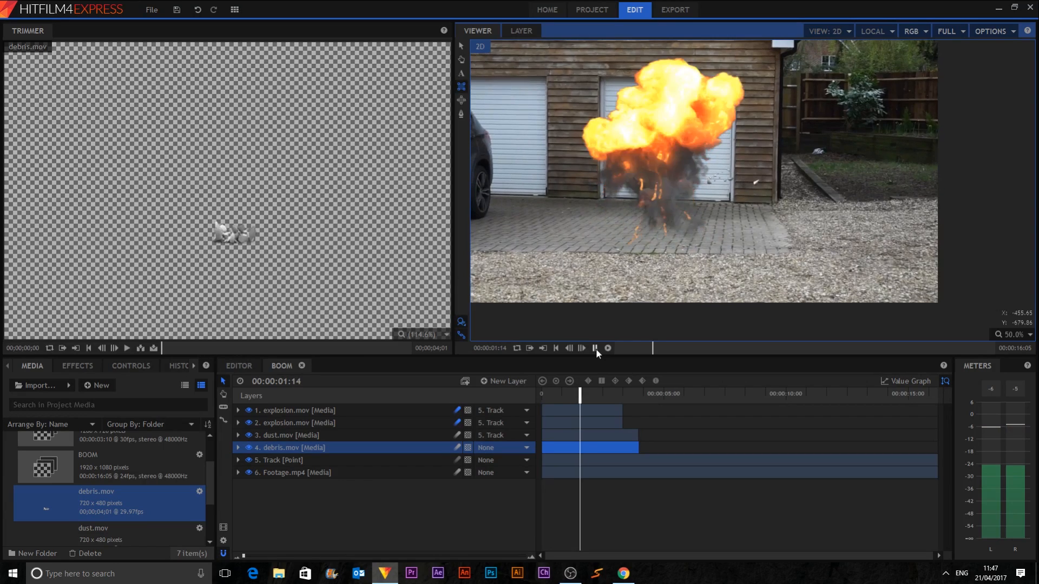
{"action": "left_click", "coordinate": [596, 349]}
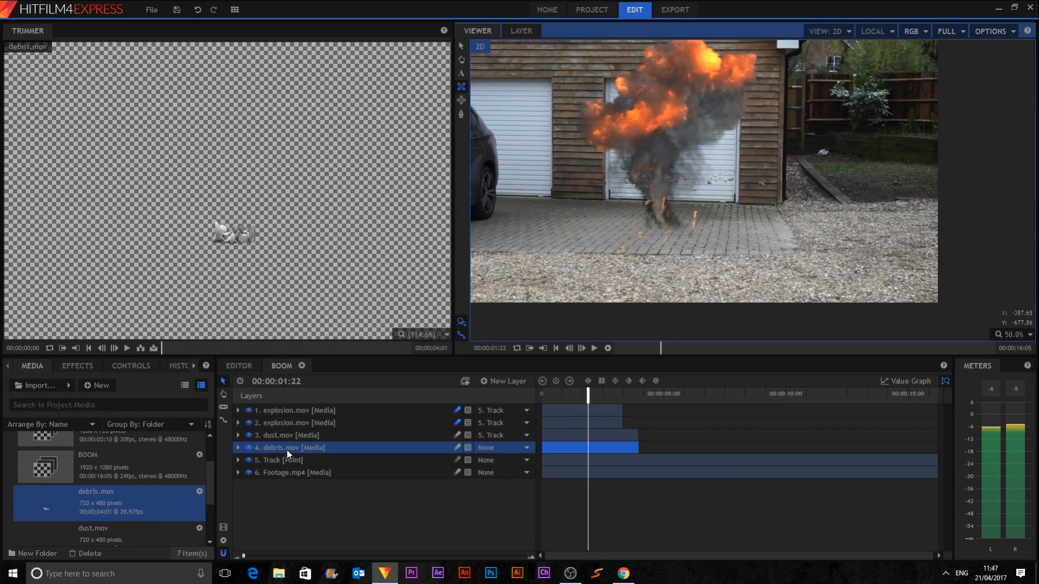
- Set the debris.mov layer's position to -102.0, -188.0 so the debris lands on the paving beneath the explosion
{"action": "left_click", "coordinate": [238, 448]}
{"action": "left_click", "coordinate": [260, 499]}
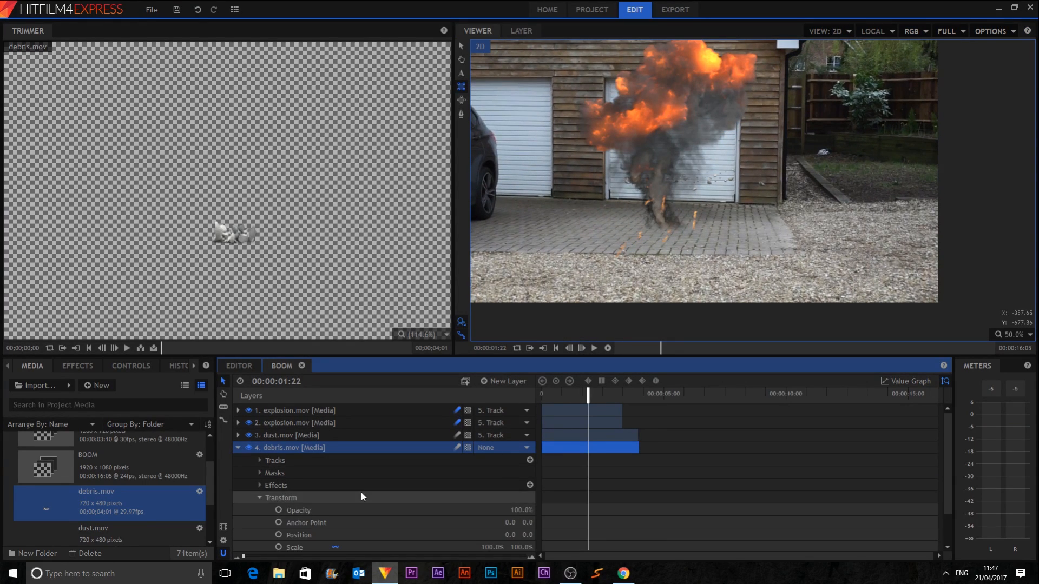
{"action": "scroll", "coordinate": [361, 493], "scroll_direction": "down", "scroll_amount": 1}
{"action": "left_click_drag", "start_coordinate": [519, 500], "coordinate": [489, 500]}
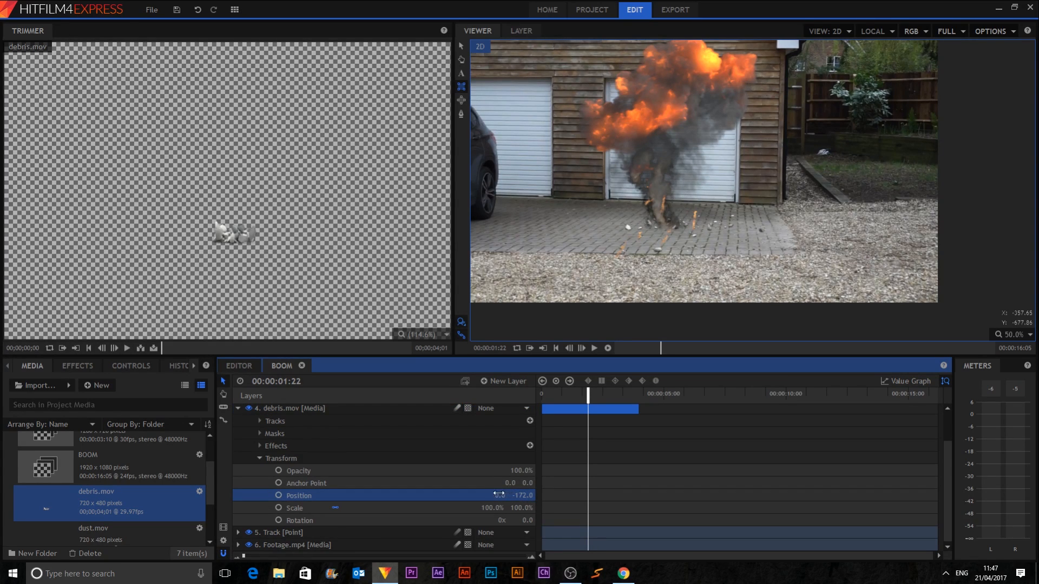
{"action": "left_click_drag", "start_coordinate": [520, 496], "coordinate": [520, 496]}
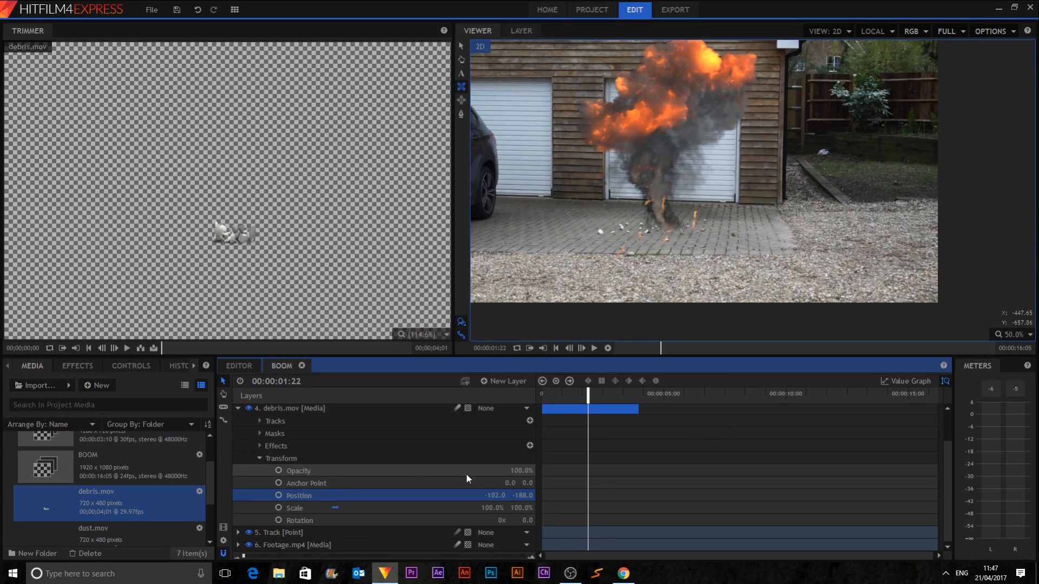
- Parent the debris.mov layer to the Track point, collapse it, and play the shot from its start
{"action": "scroll", "coordinate": [405, 459], "scroll_direction": "up", "scroll_amount": 2}
{"action": "left_click", "coordinate": [517, 446]}
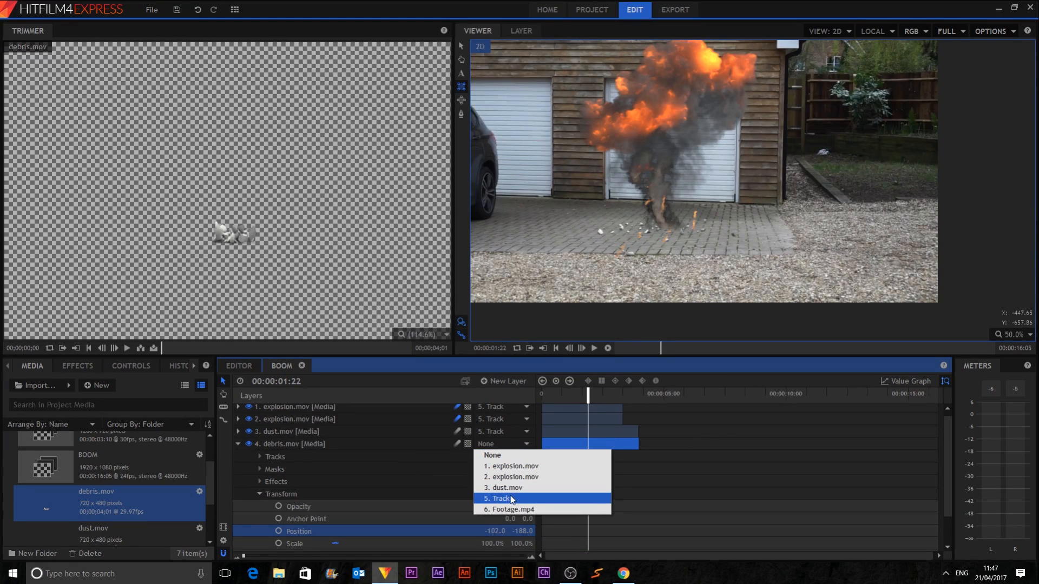
{"action": "left_click", "coordinate": [560, 495]}
{"action": "left_click", "coordinate": [237, 442]}
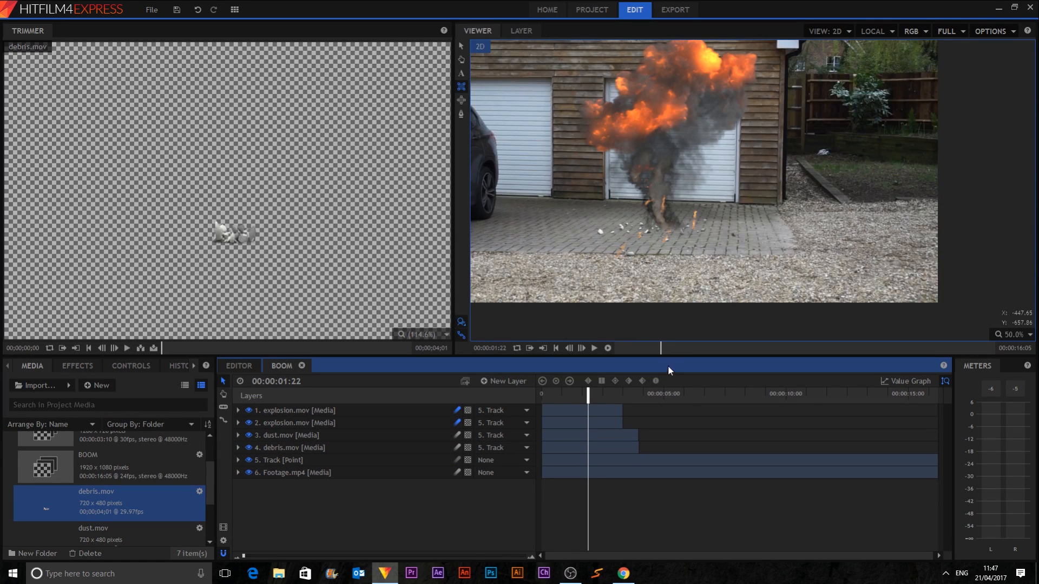
{"action": "left_click", "coordinate": [556, 349]}
{"action": "left_click", "coordinate": [595, 349]}
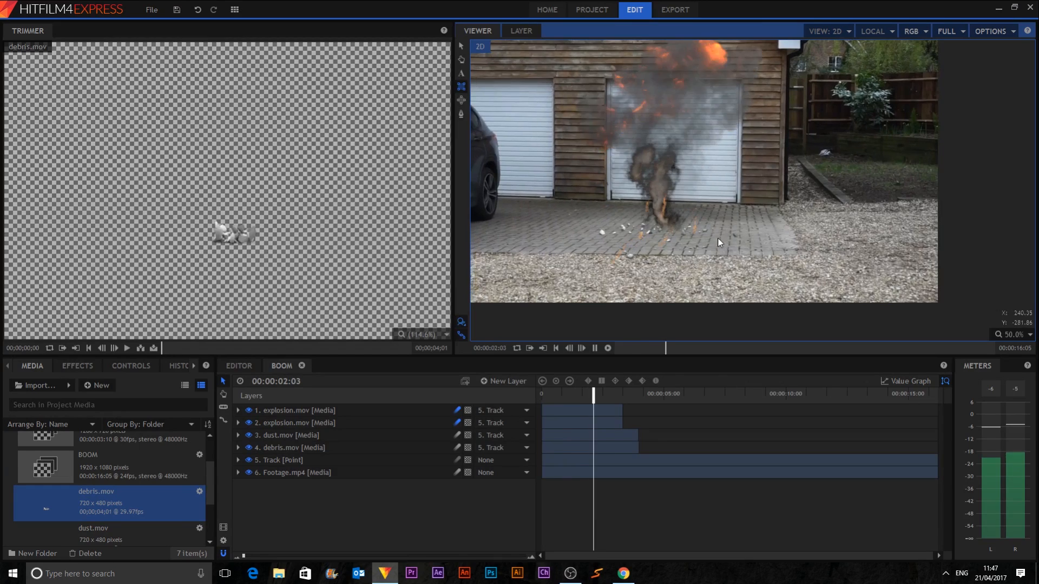
{"action": "left_click", "coordinate": [595, 350]}
- Slice the debris.mov layer at 00:00:03:19, where the debris has settled on the ground
{"action": "left_click", "coordinate": [636, 399]}
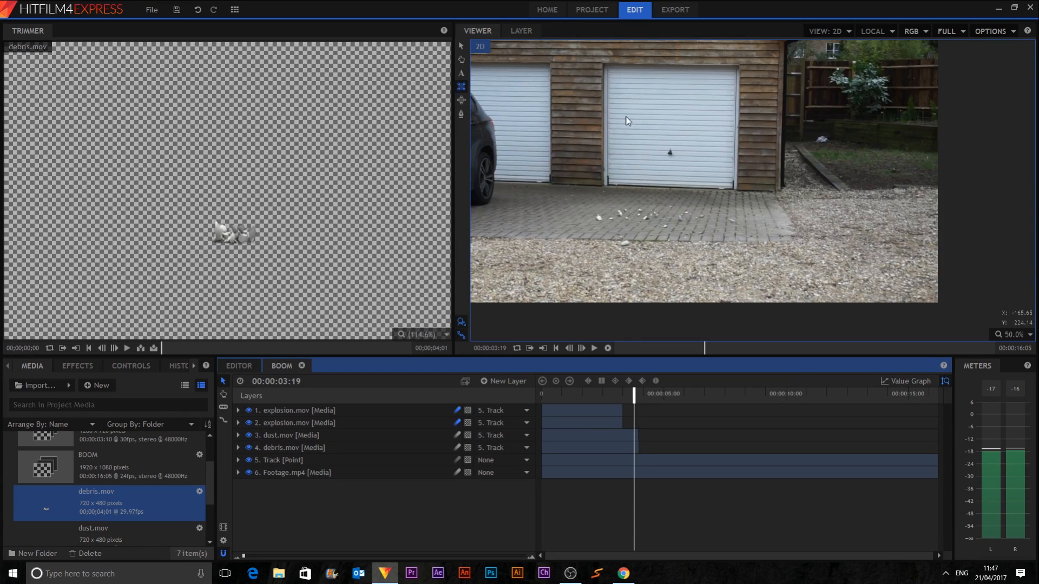
{"action": "left_click", "coordinate": [625, 448]}
{"action": "right_click", "coordinate": [625, 446]}
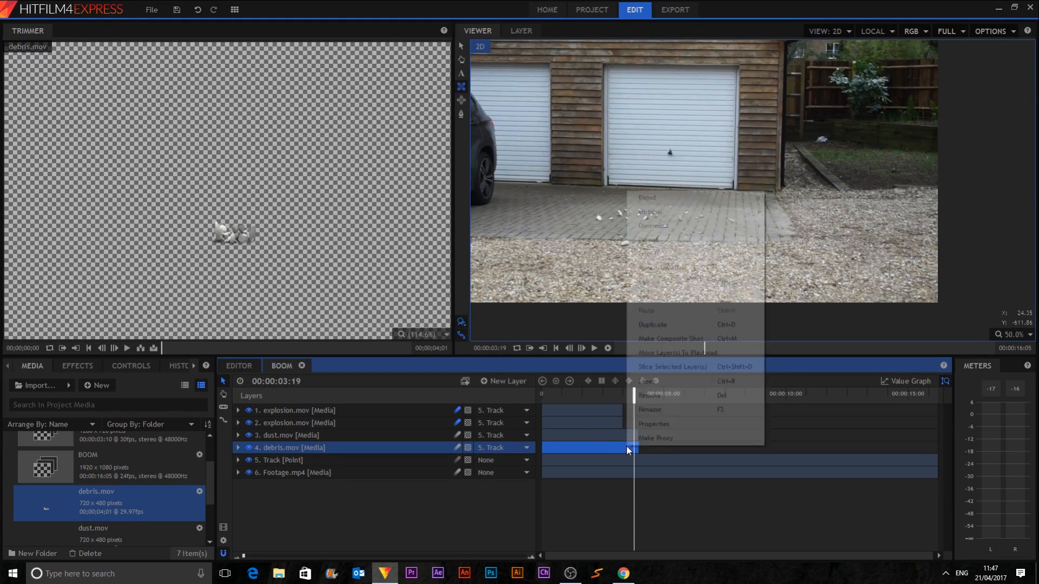
{"action": "left_click", "coordinate": [665, 368]}
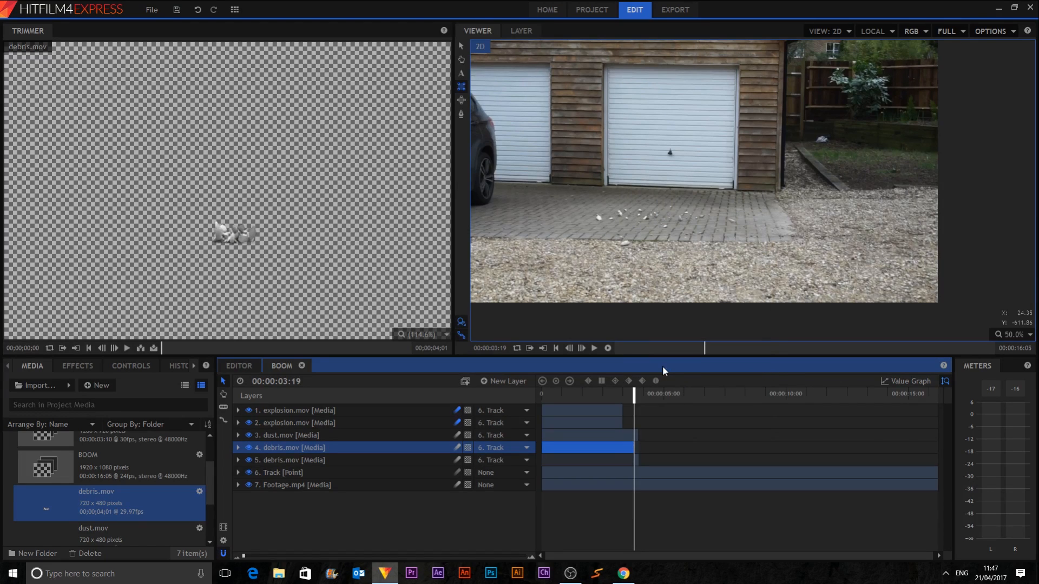
- Set the second debris.mov piece's speed to 1% and extend it to the end of the shot
{"action": "left_click", "coordinate": [637, 458]}
{"action": "right_click", "coordinate": [637, 457]}
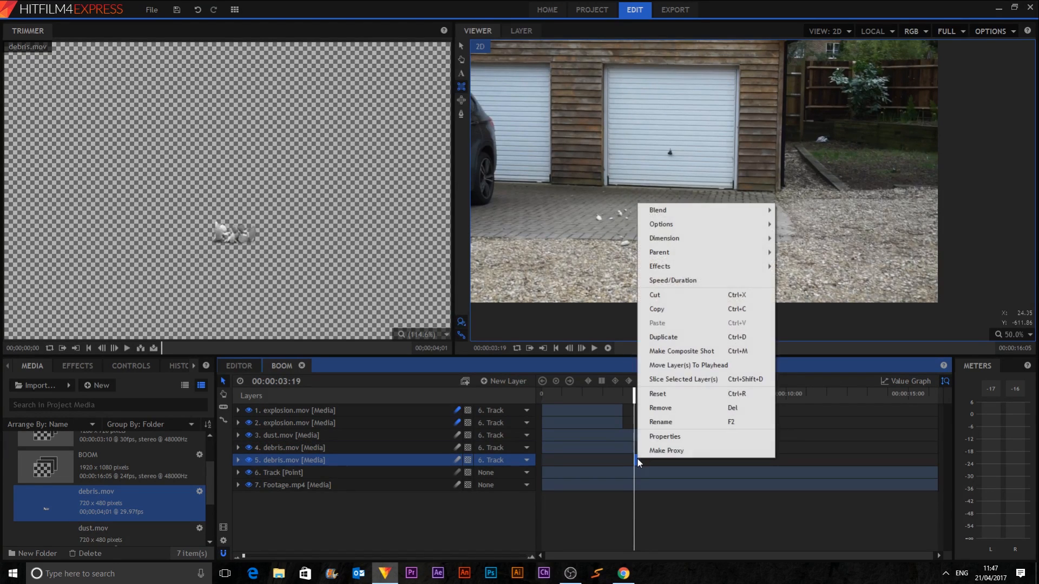
{"action": "left_click", "coordinate": [706, 281]}
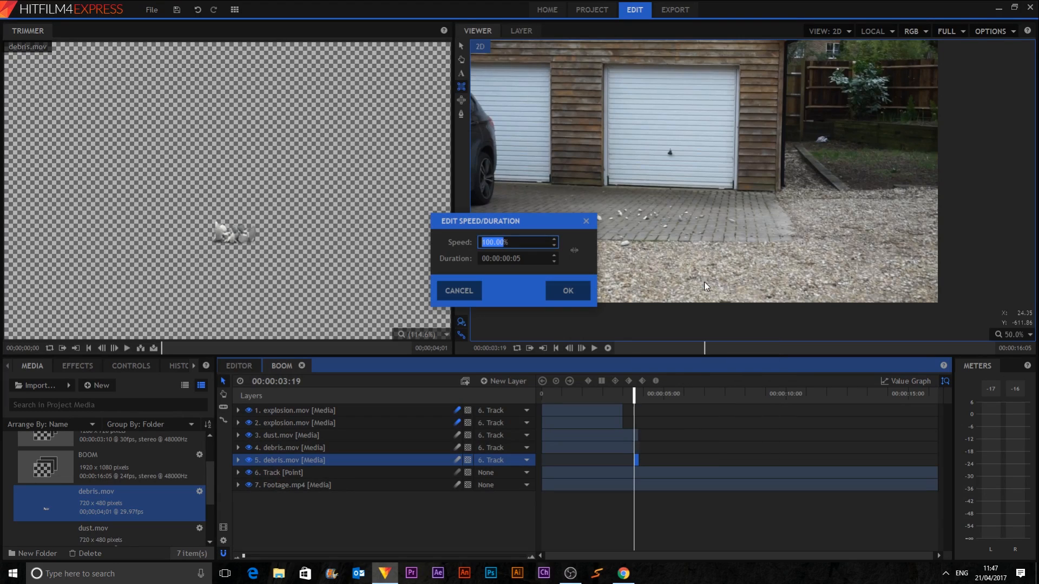
{"action": "type", "text": "1"}
{"action": "left_click", "coordinate": [565, 291]}
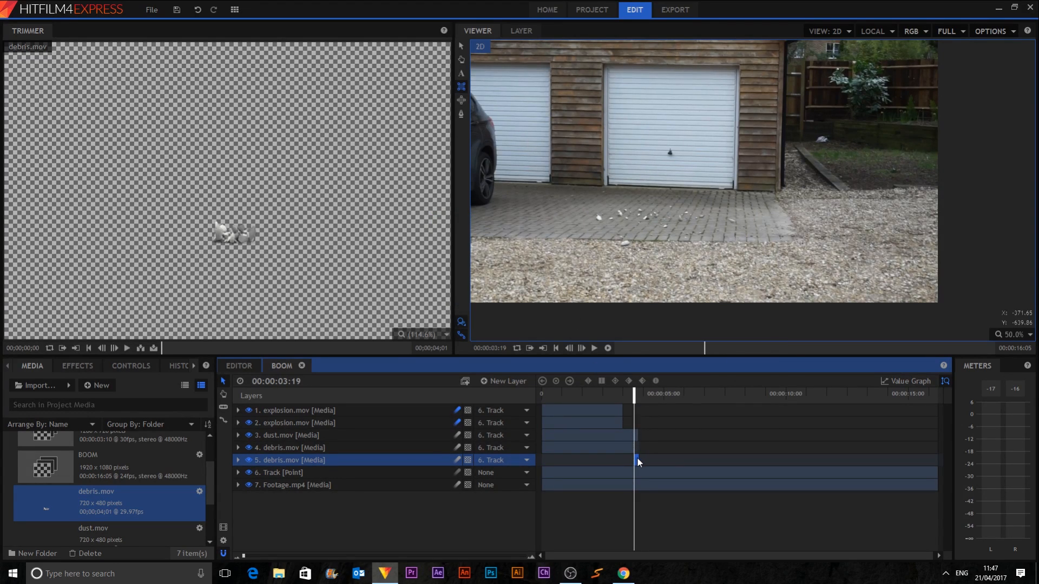
{"action": "left_click_drag", "start_coordinate": [638, 460], "coordinate": [961, 458]}
{"action": "left_click", "coordinate": [835, 510]}
- Play the shot across the debris slice to check the slowed debris, and return to the start
{"action": "left_click", "coordinate": [593, 349]}
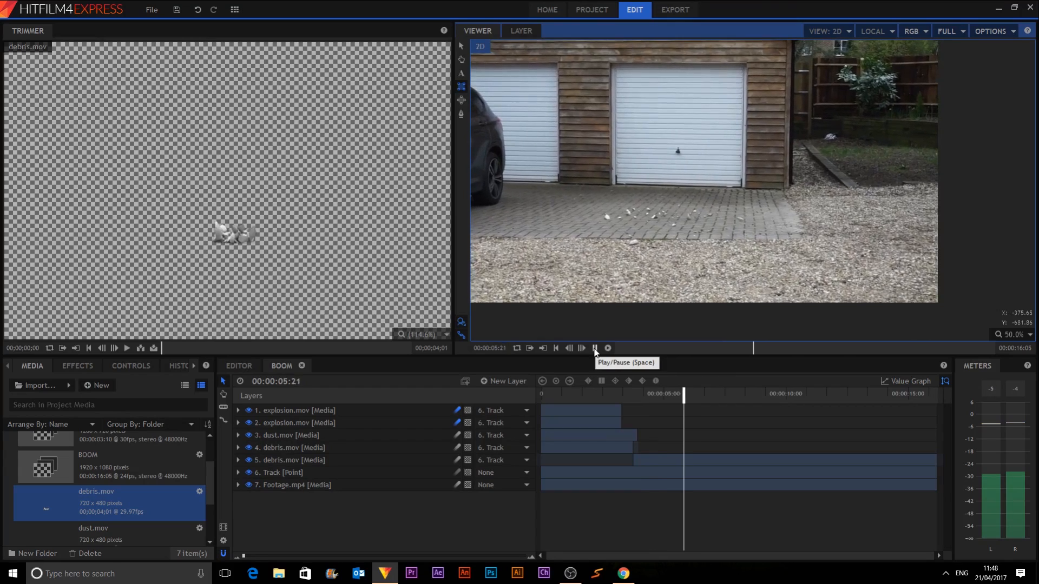
{"action": "left_click", "coordinate": [594, 349]}
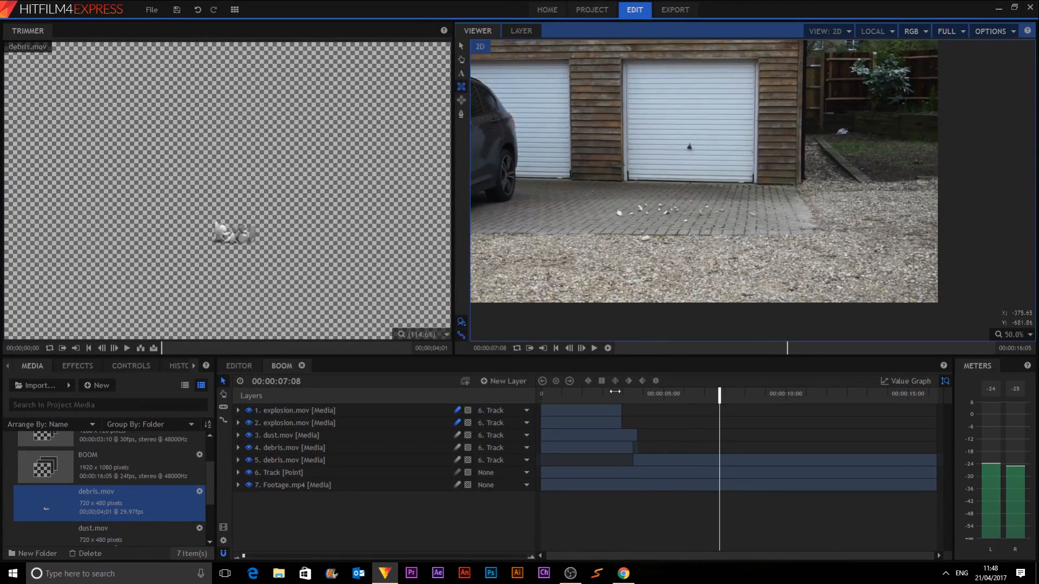
{"action": "left_click", "coordinate": [615, 391]}
{"action": "left_click", "coordinate": [593, 349]}
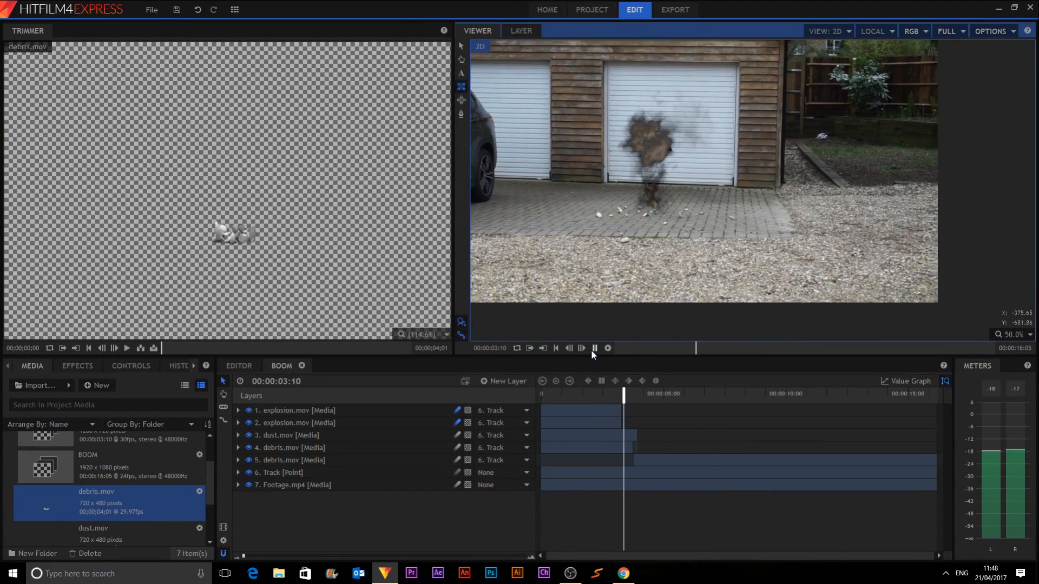
{"action": "left_click", "coordinate": [594, 350]}
{"action": "key", "text": "Home"}
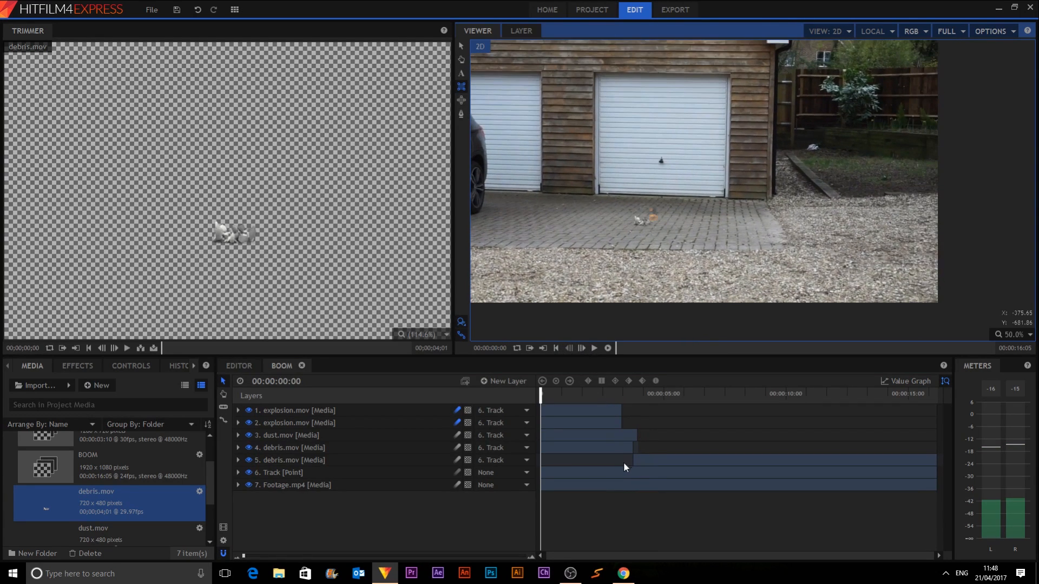
- Enable motion blur on the dust.mov layer and both debris.mov layers, play the shot, and return to its start
{"action": "left_click", "coordinate": [379, 503]}
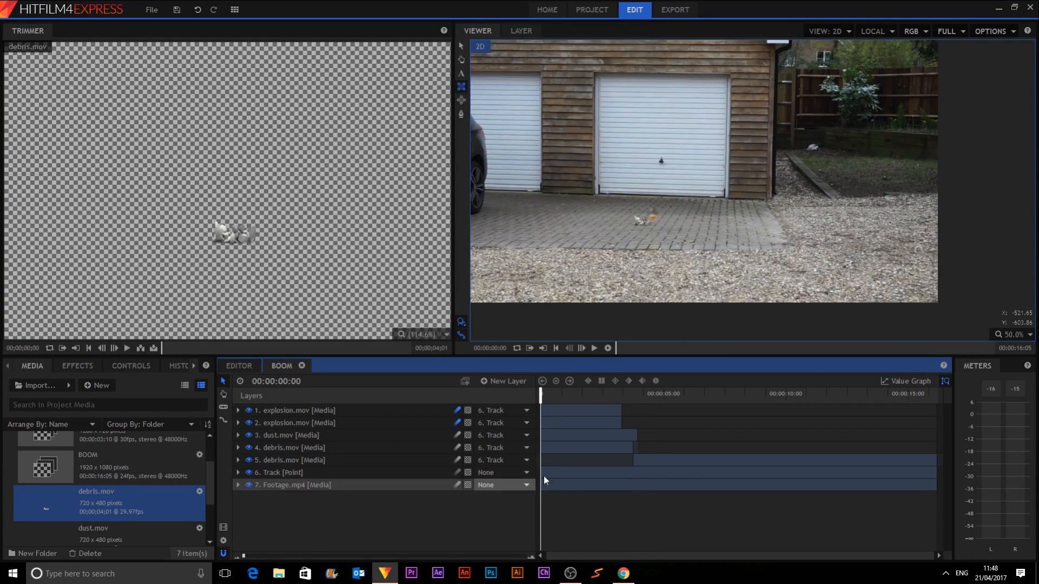
{"action": "left_click", "coordinate": [458, 435]}
{"action": "left_click", "coordinate": [458, 449]}
{"action": "left_click", "coordinate": [458, 461]}
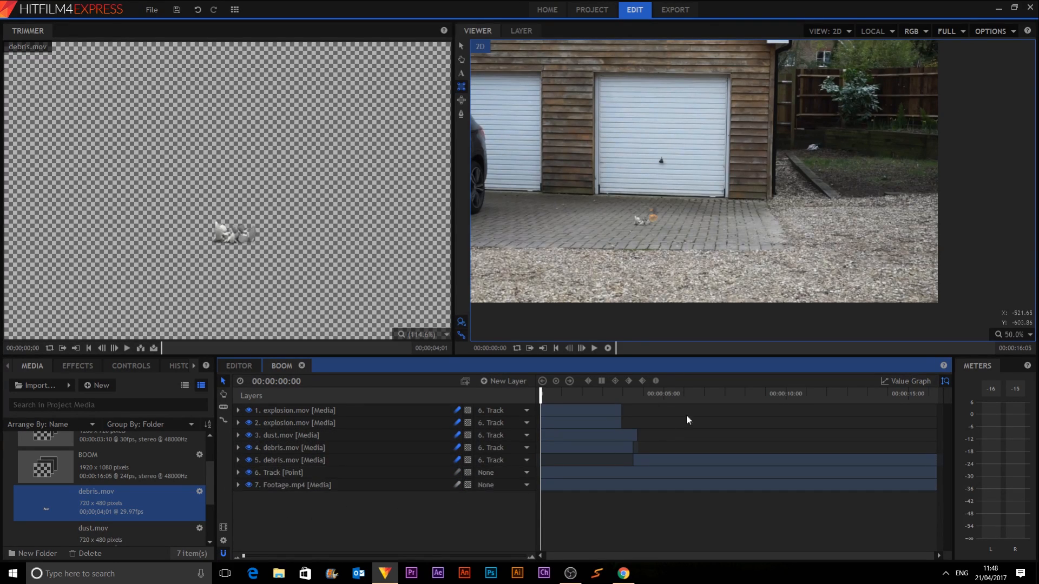
{"action": "left_click", "coordinate": [594, 349]}
{"action": "left_click", "coordinate": [595, 349]}
{"action": "left_click", "coordinate": [556, 348]}
- Create an orange 1920 x 1080 plane layer named Lighting
{"action": "left_click", "coordinate": [651, 187]}
{"action": "key", "text": "h"}
{"action": "left_click_drag", "start_coordinate": [657, 183], "coordinate": [716, 215]}
{"action": "left_click", "coordinate": [490, 381]}
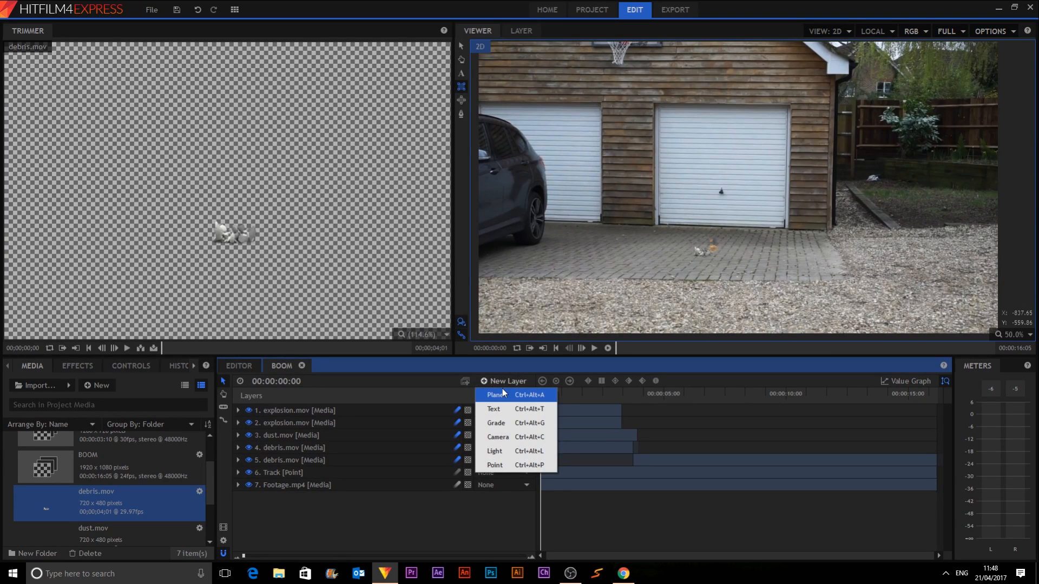
{"action": "left_click", "coordinate": [501, 389]}
{"action": "left_click", "coordinate": [502, 296]}
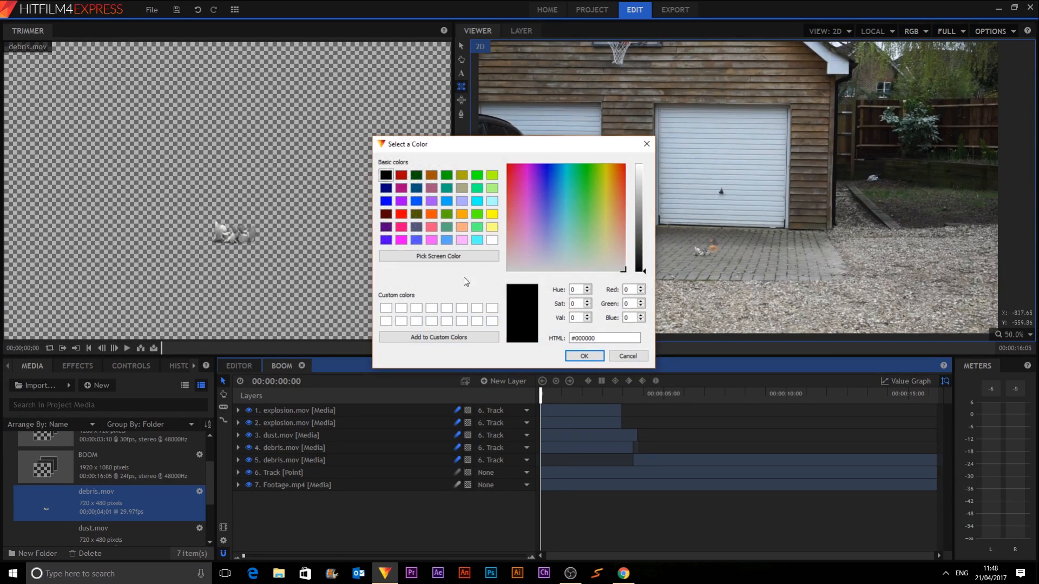
{"action": "left_click", "coordinate": [432, 214]}
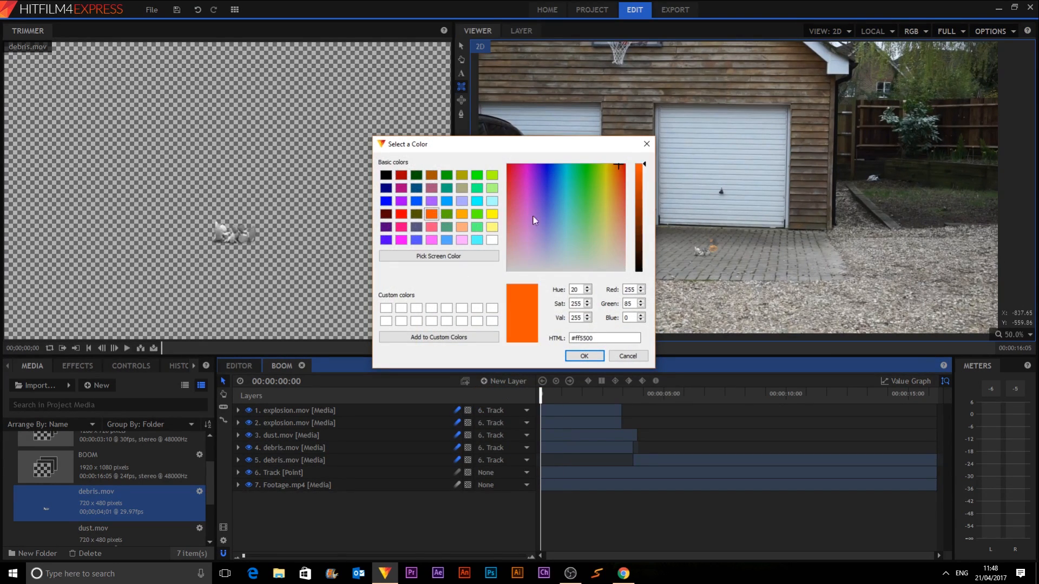
{"action": "left_click", "coordinate": [461, 214]}
{"action": "left_click", "coordinate": [585, 355]}
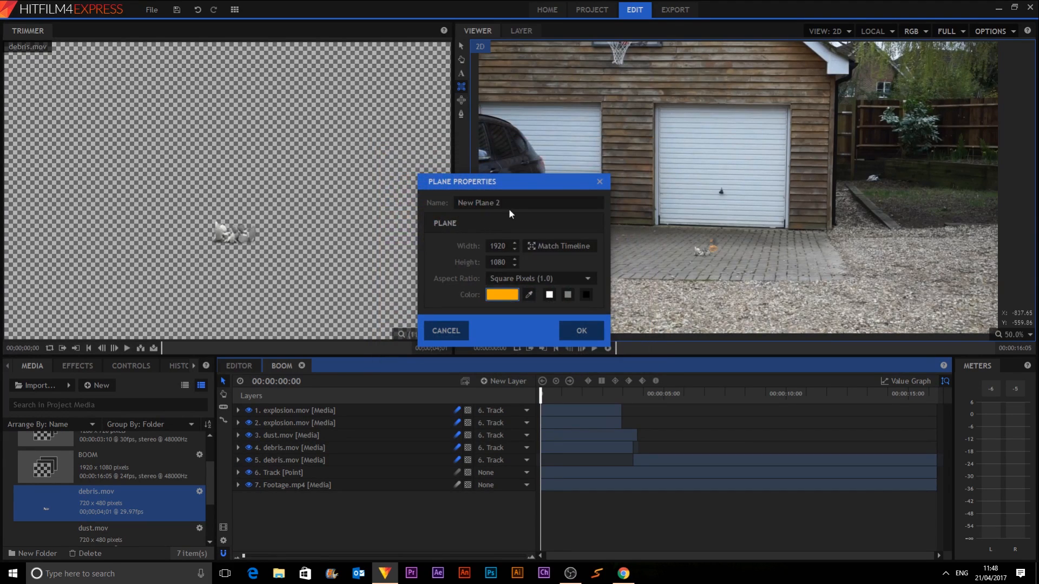
{"action": "type", "text": "L"}
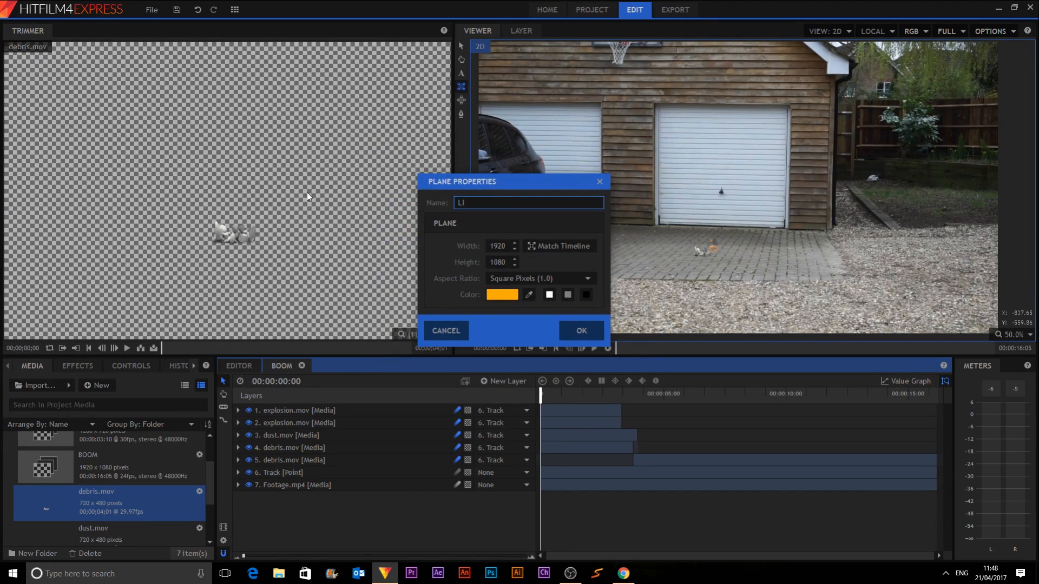
{"action": "type", "text": "ighting"}
{"action": "left_click", "coordinate": [583, 331]}
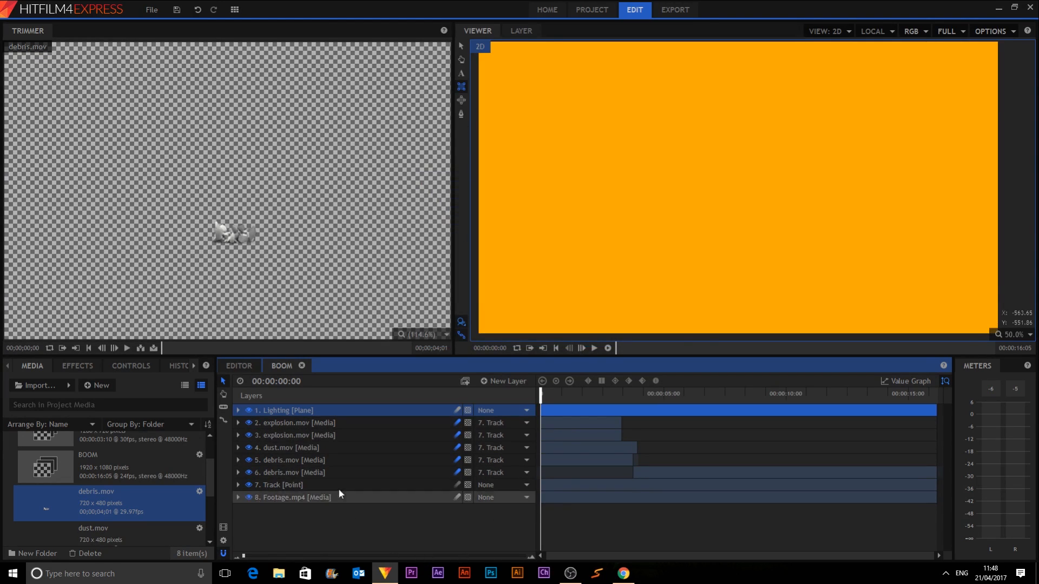
- Place the Lighting plane below the debris.mov layers, just above the Track point, and set its opacity to 27%
{"action": "left_click_drag", "start_coordinate": [297, 411], "coordinate": [296, 474]}
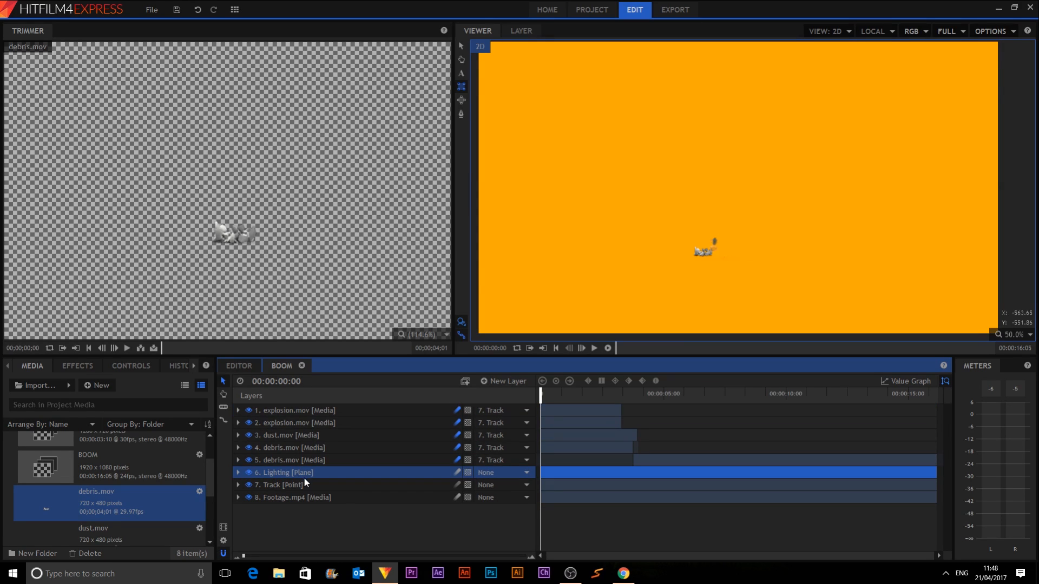
{"action": "left_click", "coordinate": [237, 474]}
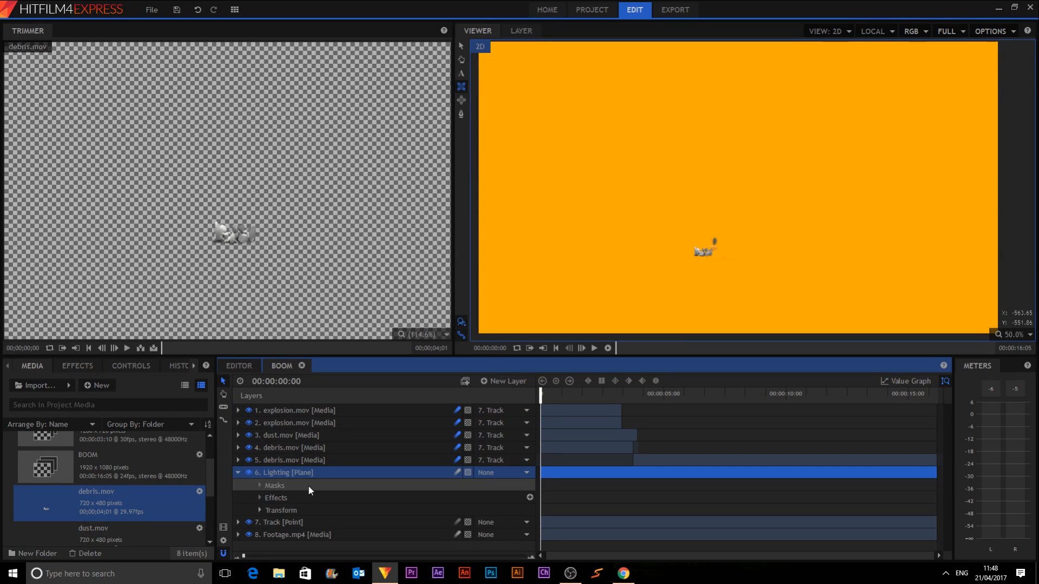
{"action": "left_click", "coordinate": [260, 511]}
{"action": "scroll", "coordinate": [334, 515], "scroll_direction": "down", "scroll_amount": 2}
{"action": "left_click_drag", "start_coordinate": [511, 471], "coordinate": [471, 471]}
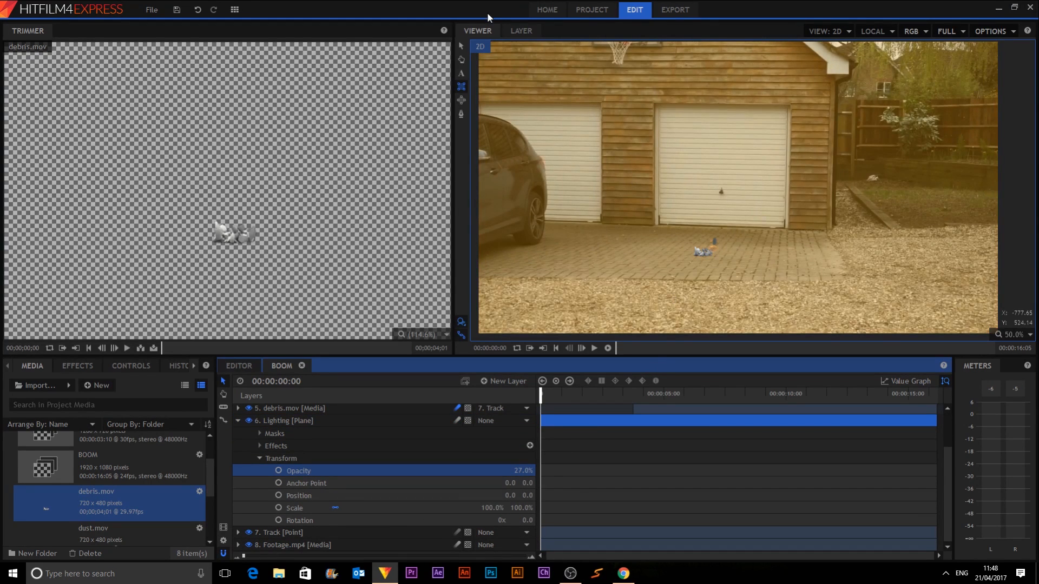
- Draw a closed four-point freehand mask on the Lighting plane around the garage door behind the debris
{"action": "left_click", "coordinate": [460, 114]}
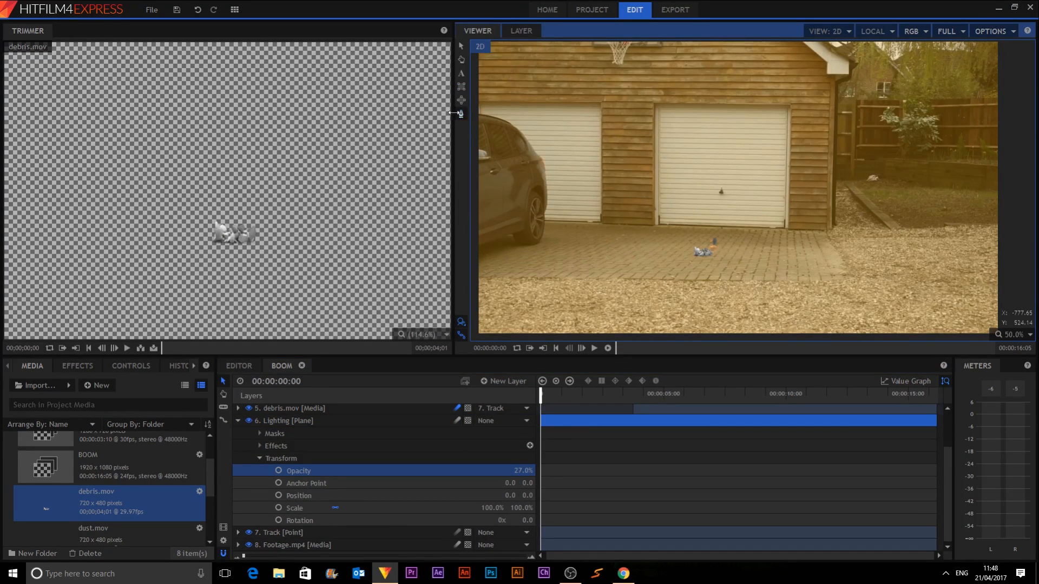
{"action": "left_click", "coordinate": [661, 112]}
{"action": "left_click", "coordinate": [661, 221]}
{"action": "left_click", "coordinate": [785, 224]}
{"action": "left_click", "coordinate": [788, 110]}
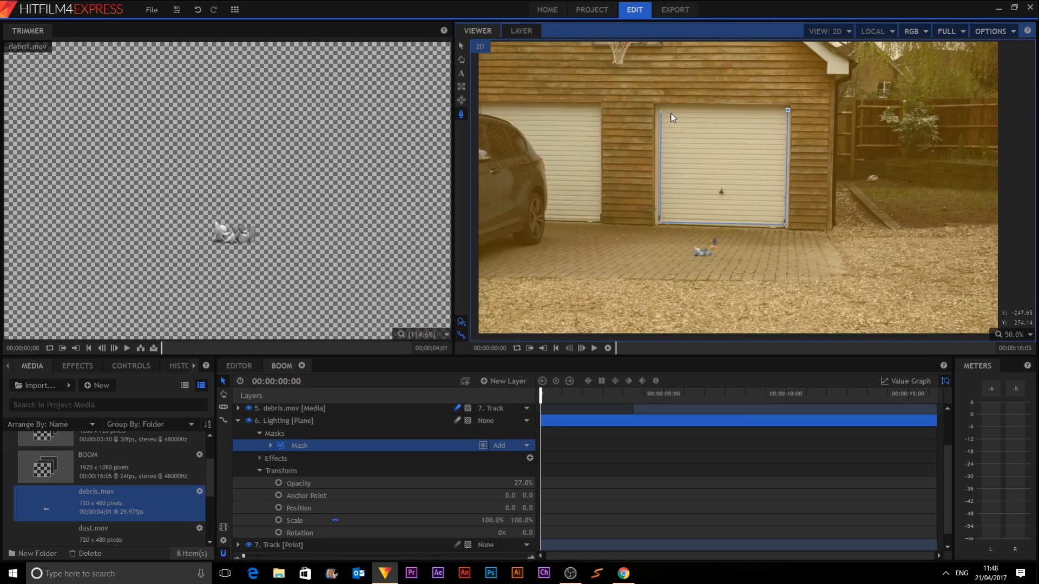
{"action": "left_click", "coordinate": [661, 112]}
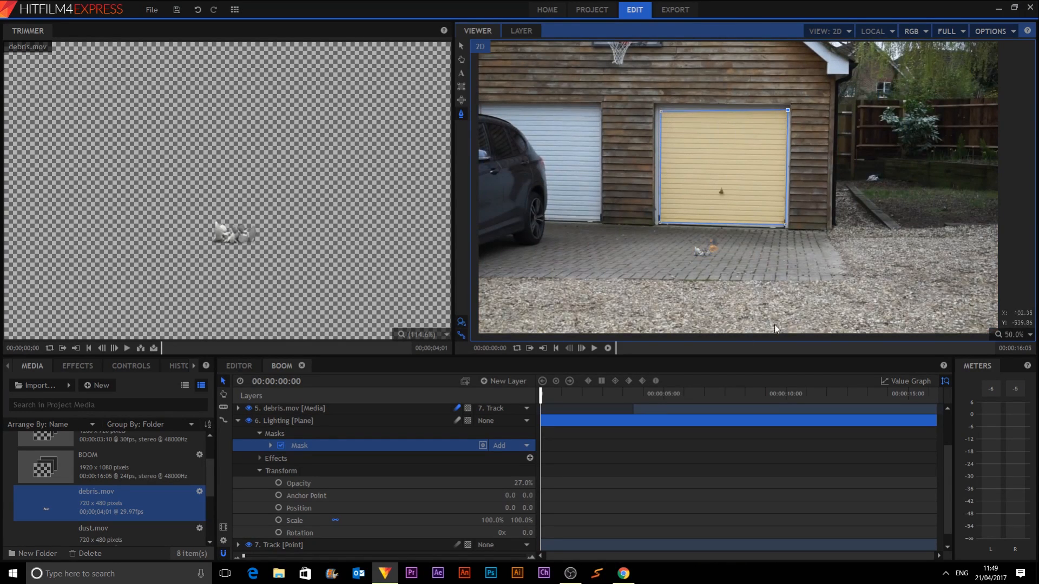
{"action": "left_click", "coordinate": [660, 239]}
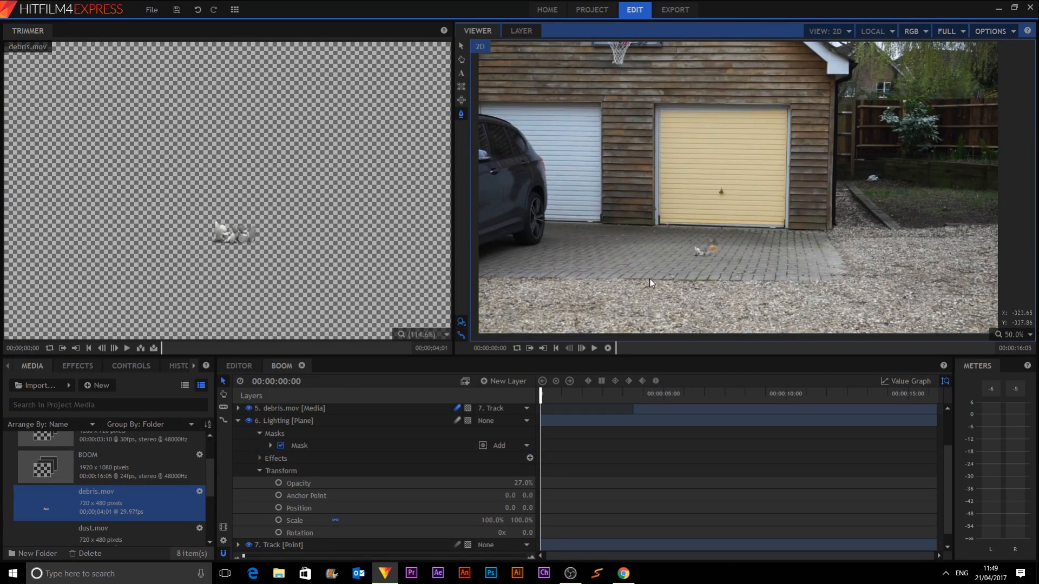
{"action": "left_click", "coordinate": [664, 236]}
{"action": "left_click", "coordinate": [652, 271]}
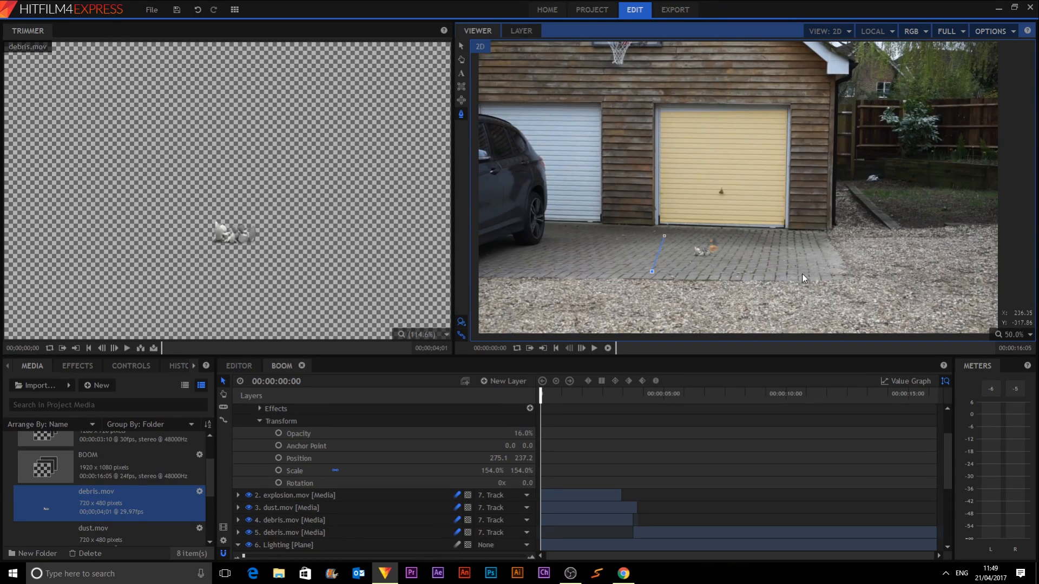
{"action": "left_click", "coordinate": [800, 236]}
{"action": "left_click", "coordinate": [664, 236]}
{"action": "left_click_drag", "start_coordinate": [664, 234], "coordinate": [679, 237]}
{"action": "scroll", "coordinate": [347, 466], "scroll_direction": "up", "scroll_amount": 2}
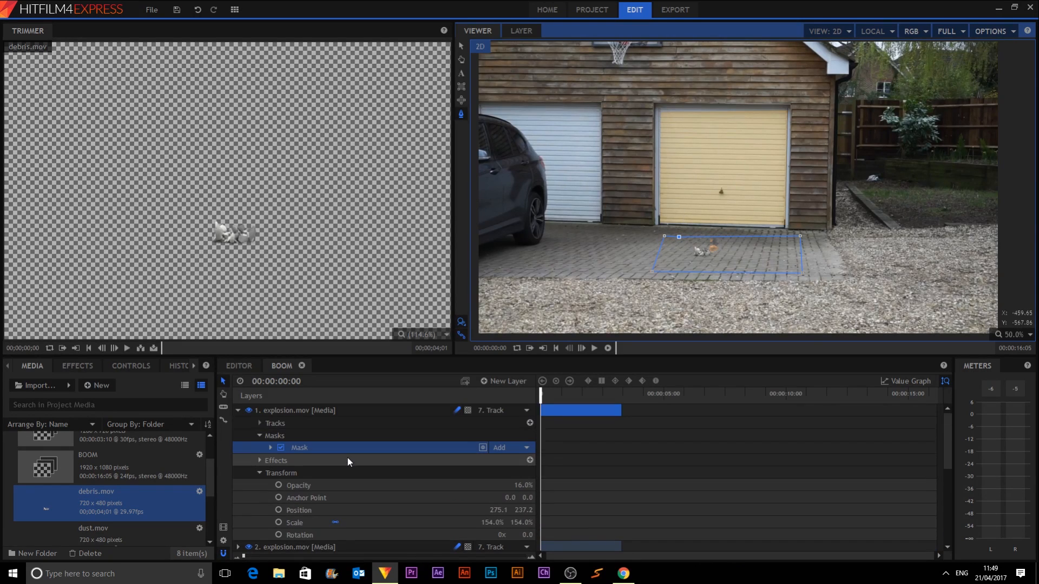
{"action": "left_click", "coordinate": [307, 446]}
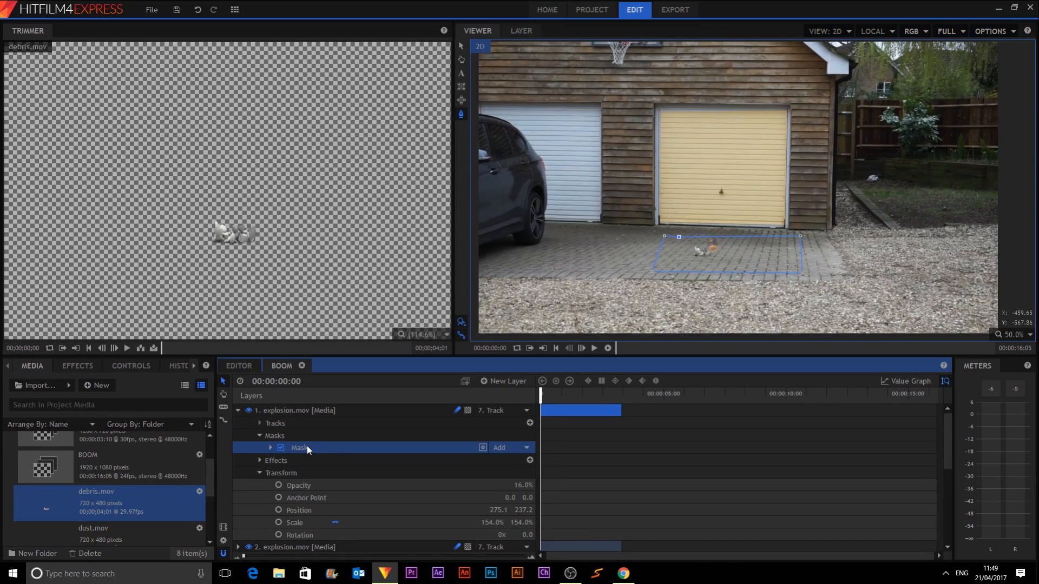
{"action": "key", "text": "Delete"}
- Draw a second four-point mask on the Lighting plane over the paving in front of the masked garage door
{"action": "scroll", "coordinate": [308, 448], "scroll_direction": "down", "scroll_amount": 5}
{"action": "scroll", "coordinate": [313, 452], "scroll_direction": "up", "scroll_amount": 1}
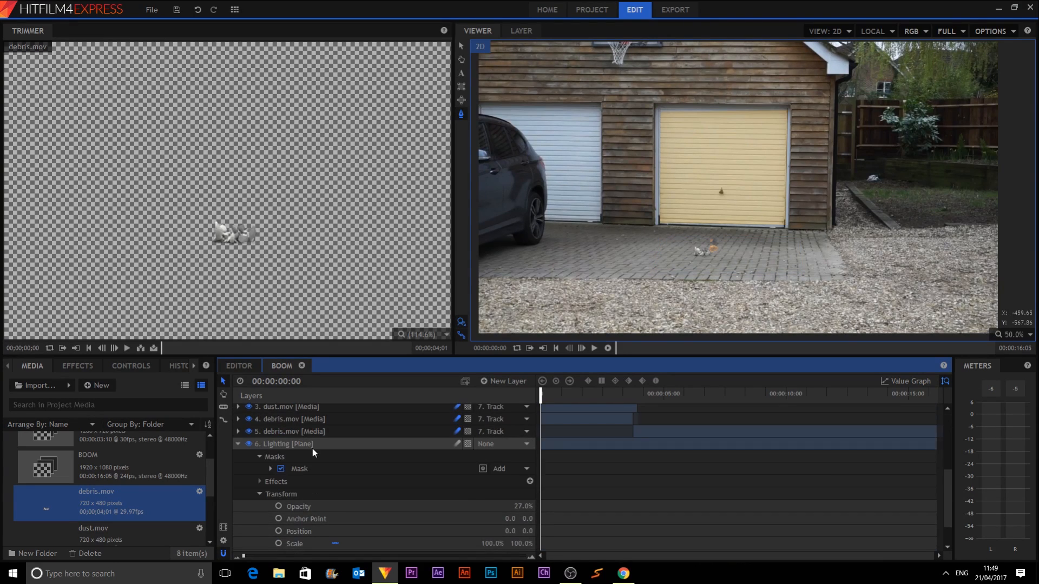
{"action": "left_click", "coordinate": [301, 447]}
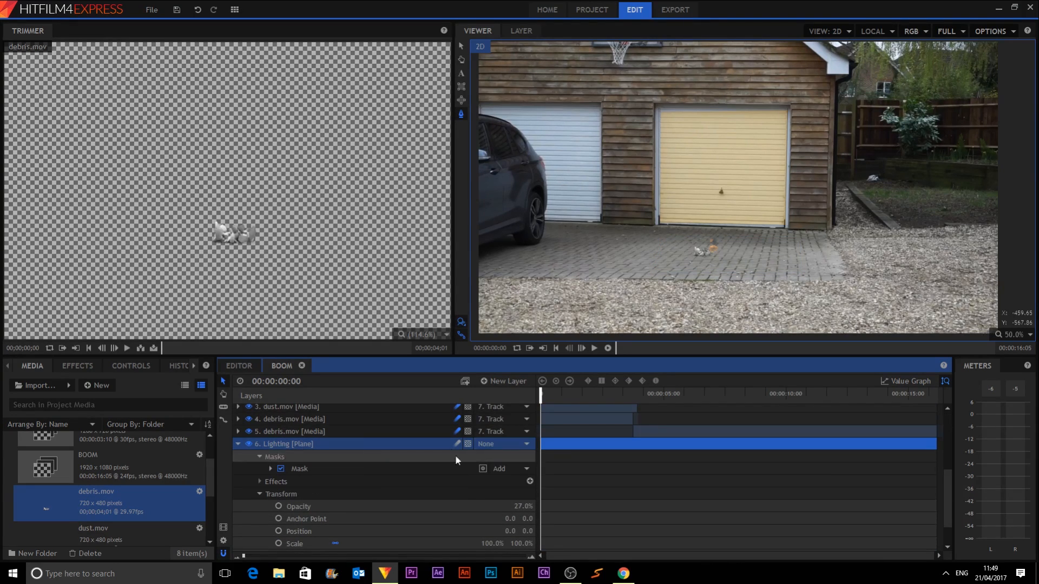
{"action": "left_click", "coordinate": [665, 230]}
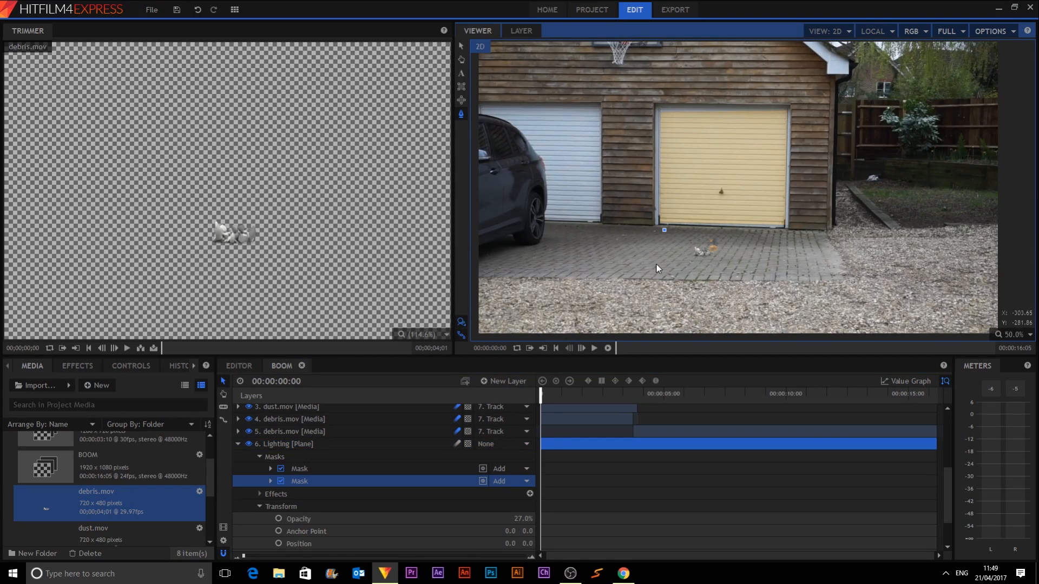
{"action": "left_click", "coordinate": [654, 266]}
{"action": "left_click", "coordinate": [667, 230]}
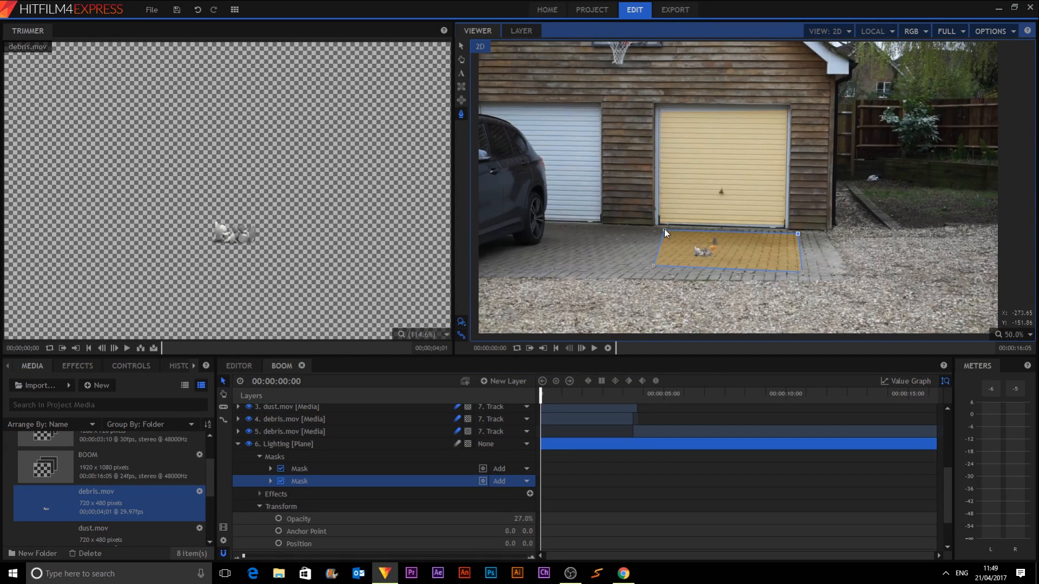
- Set the garage door mask's feather strength to 225 px
{"action": "left_click", "coordinate": [300, 469]}
{"action": "left_click", "coordinate": [270, 468]}
{"action": "left_click", "coordinate": [281, 494]}
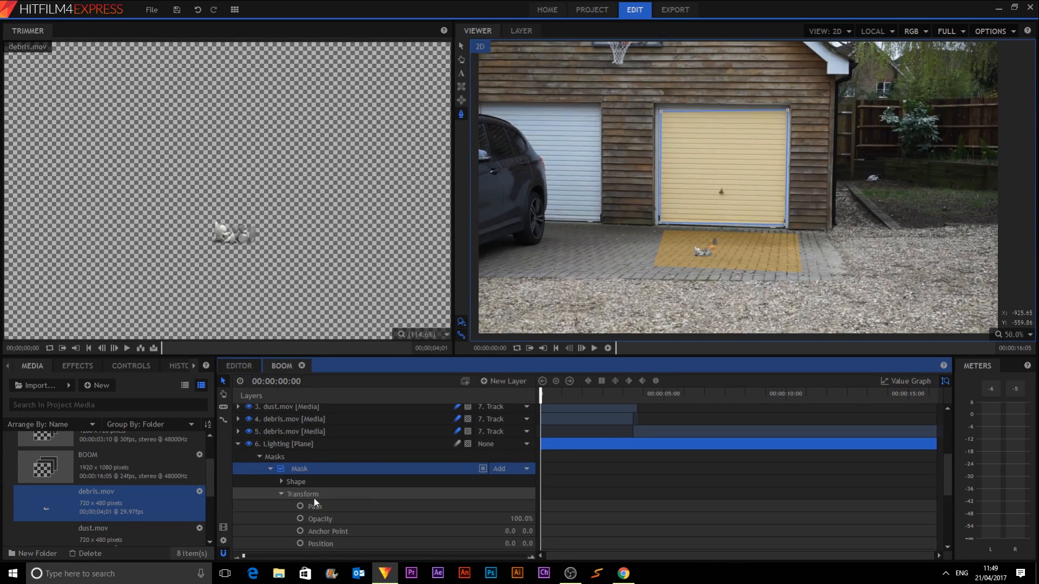
{"action": "scroll", "coordinate": [401, 483], "scroll_direction": "down", "scroll_amount": 3}
{"action": "left_click", "coordinate": [281, 423]}
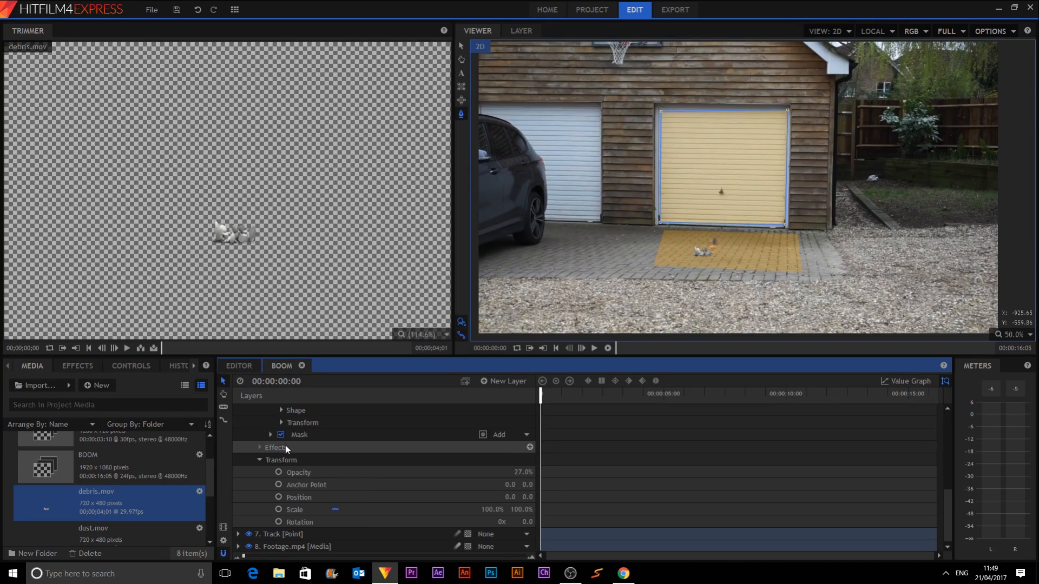
{"action": "left_click", "coordinate": [281, 411]}
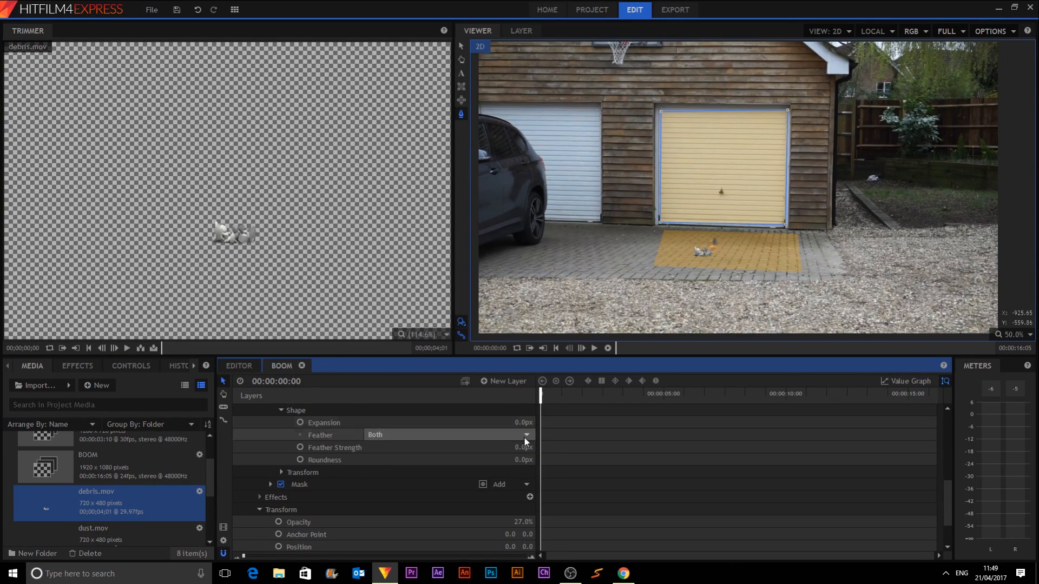
{"action": "left_click_drag", "start_coordinate": [524, 449], "coordinate": [533, 449]}
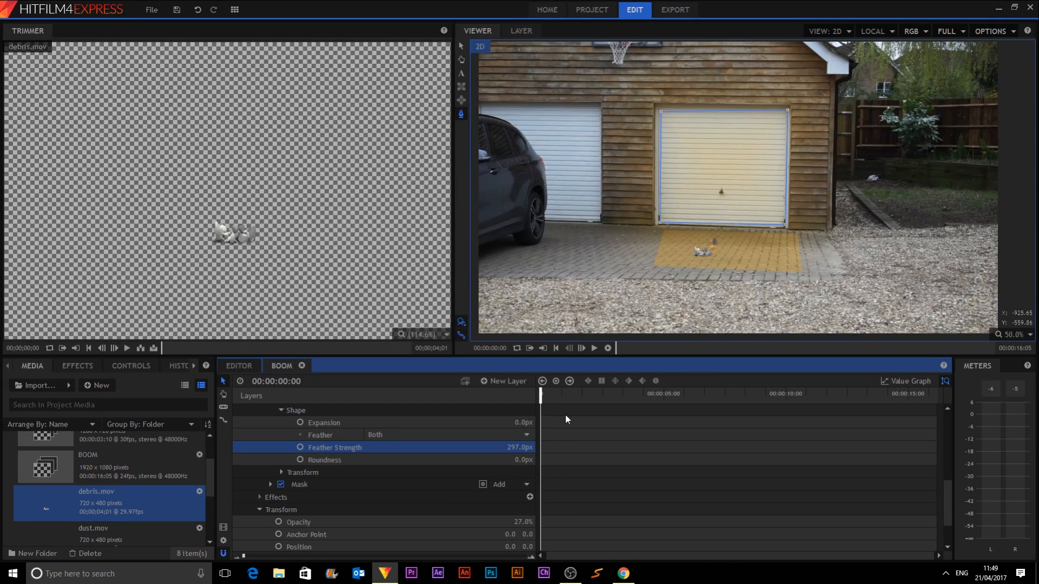
{"action": "left_click_drag", "start_coordinate": [524, 447], "coordinate": [520, 447]}
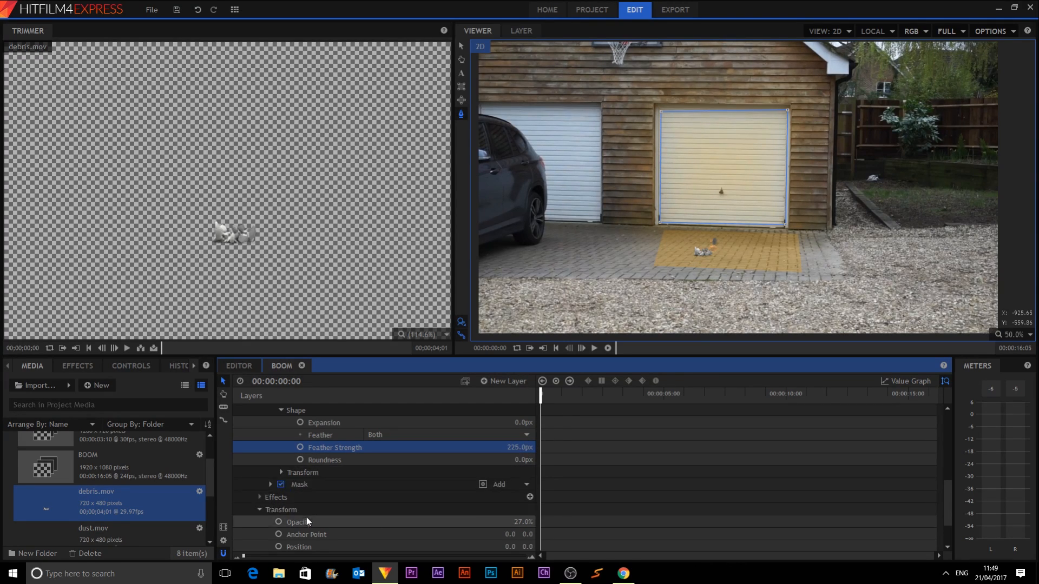
- Feather the paving mask with a strength of about 64 px
{"action": "left_click", "coordinate": [270, 485]}
{"action": "left_click", "coordinate": [282, 498]}
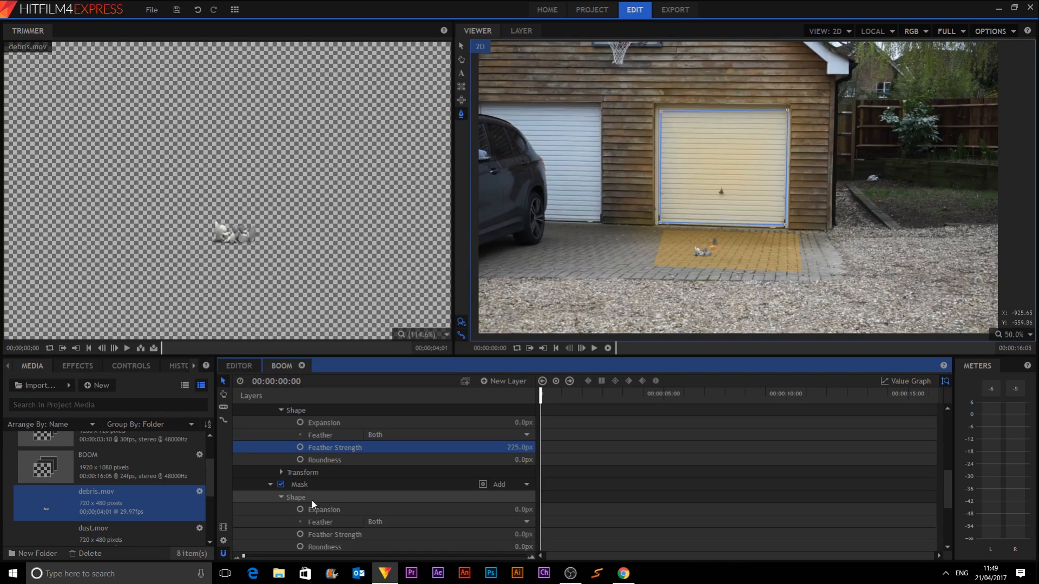
{"action": "left_click_drag", "start_coordinate": [521, 537], "coordinate": [533, 534]}
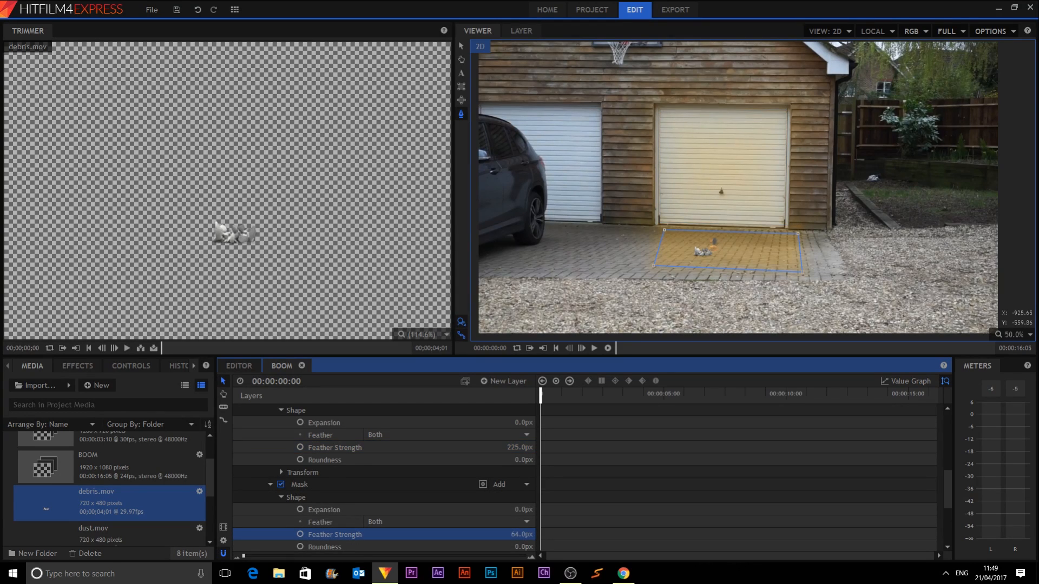
- Parent the Lighting plane to the Track point layer
{"action": "scroll", "coordinate": [450, 482], "scroll_direction": "up", "scroll_amount": 5}
{"action": "left_click", "coordinate": [424, 468]}
{"action": "scroll", "coordinate": [425, 467], "scroll_direction": "up", "scroll_amount": 1}
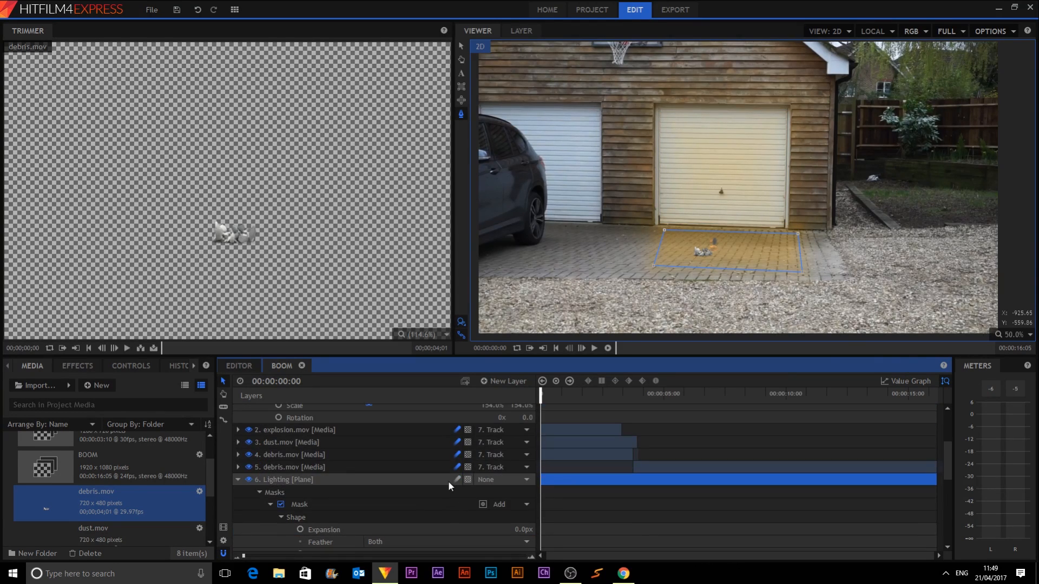
{"action": "left_click", "coordinate": [527, 479]}
{"action": "left_click", "coordinate": [509, 550]}
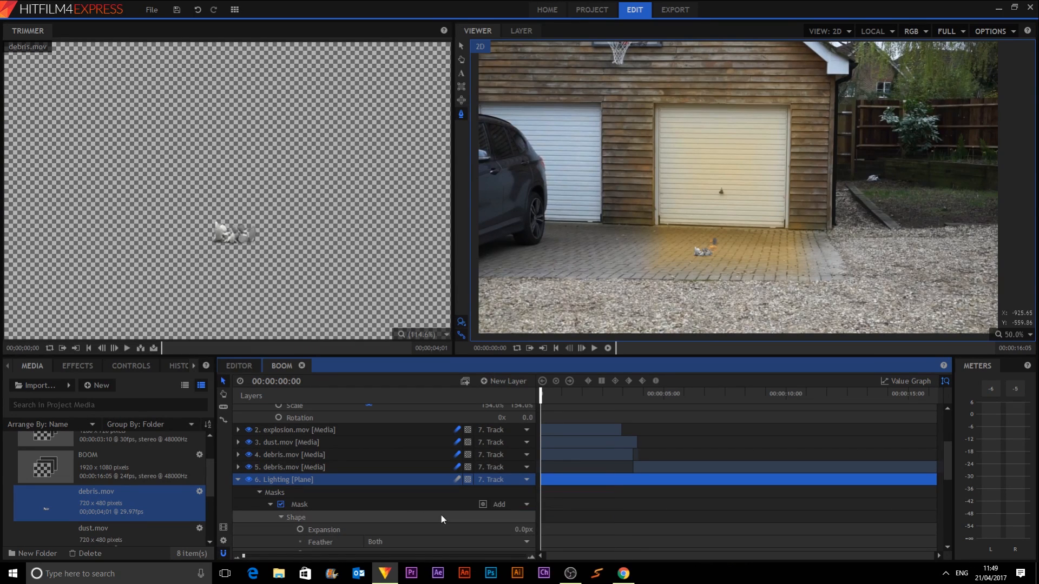
- Collapse the expanded layer properties and play the shot from its start to check the lighting, pausing at 00:00:02:17
{"action": "scroll", "coordinate": [249, 476], "scroll_direction": "up", "scroll_amount": 3}
{"action": "scroll", "coordinate": [268, 437], "scroll_direction": "up", "scroll_amount": 5}
{"action": "left_click", "coordinate": [238, 412]}
{"action": "left_click", "coordinate": [351, 514]}
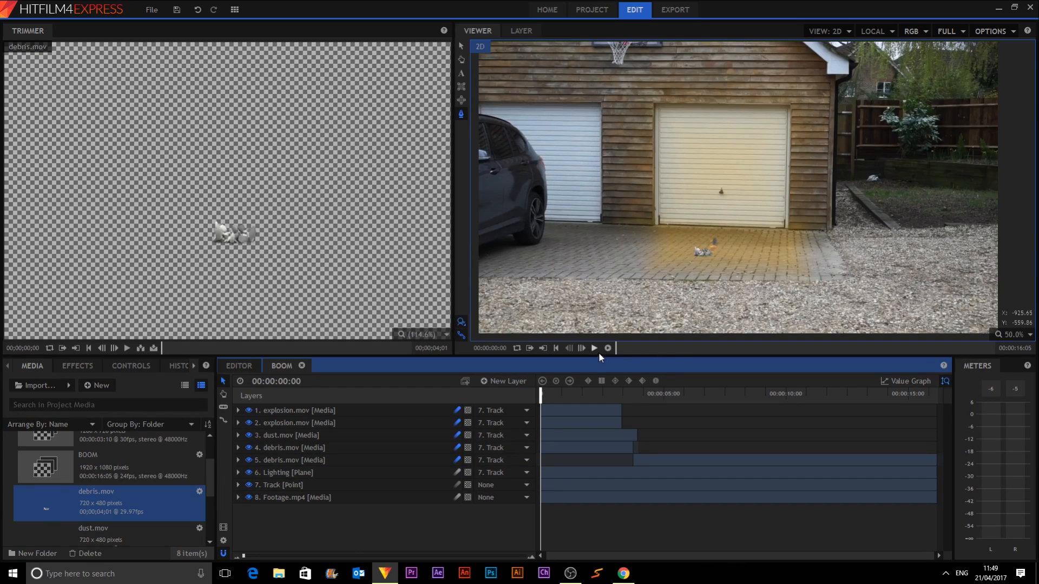
{"action": "left_click", "coordinate": [594, 348]}
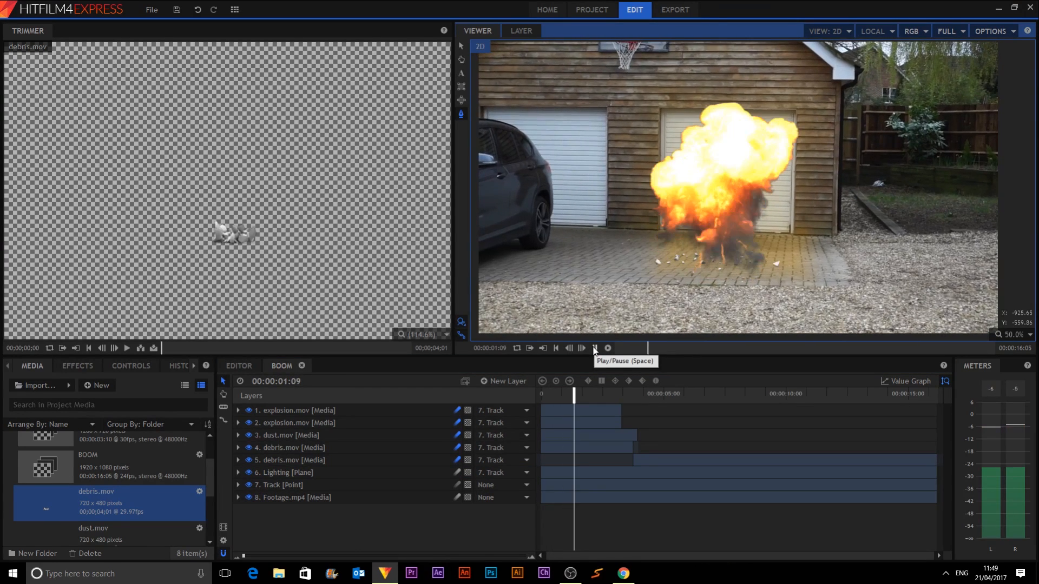
{"action": "left_click", "coordinate": [595, 348]}
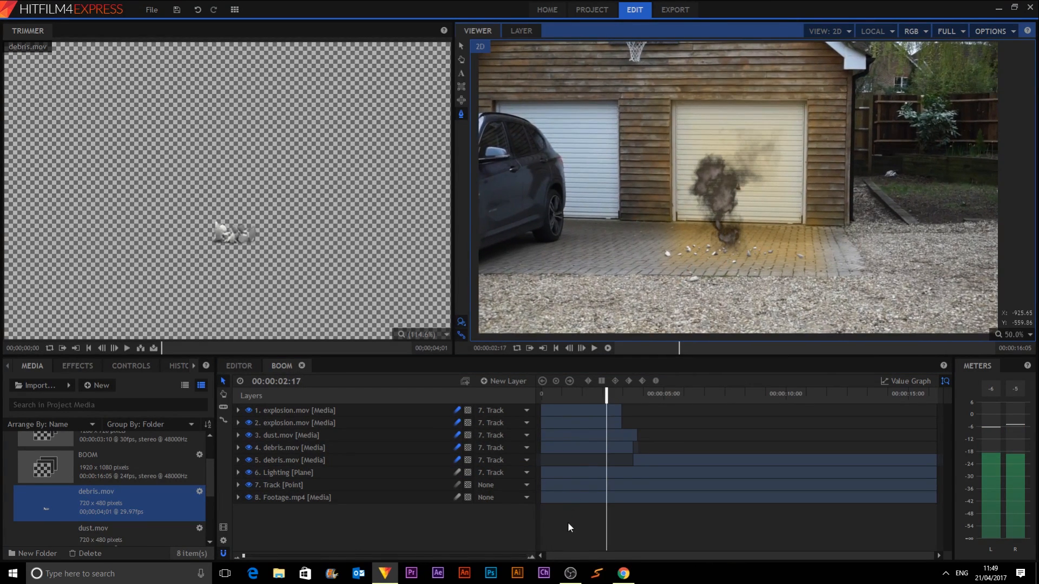
- Lower the Lighting plane's opacity to 10%
{"action": "left_click", "coordinate": [320, 472]}
{"action": "left_click", "coordinate": [238, 473]}
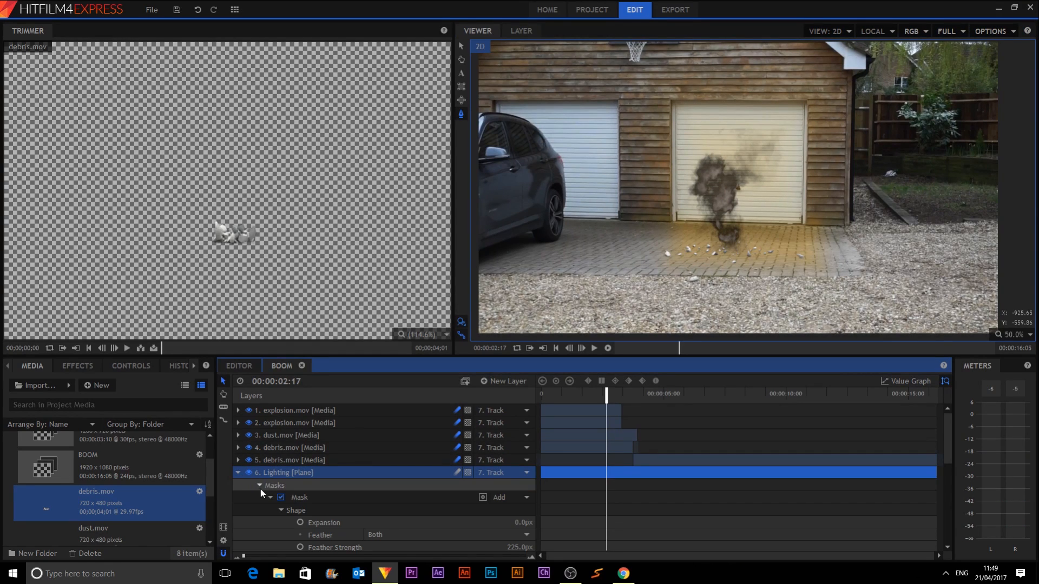
{"action": "scroll", "coordinate": [368, 516], "scroll_direction": "down", "scroll_amount": 1}
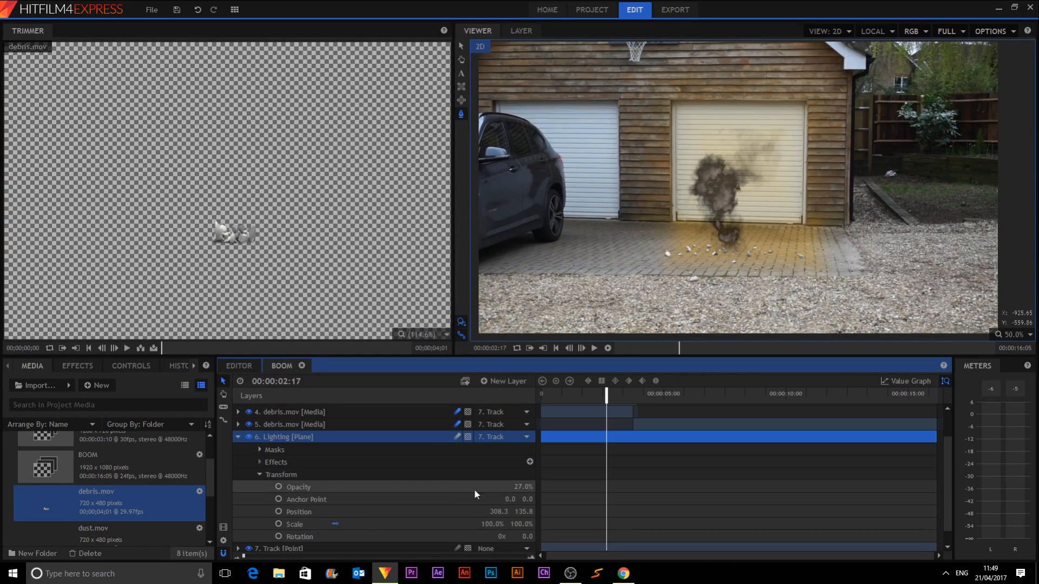
{"action": "left_click_drag", "start_coordinate": [520, 487], "coordinate": [487, 487]}
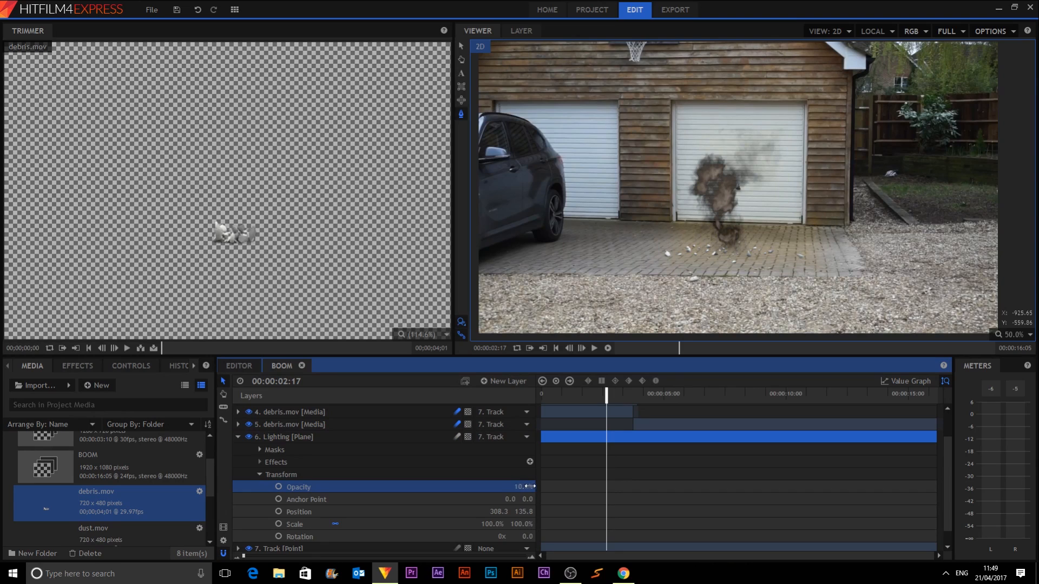
- Check the lighting along the timeline and set an opacity keyframe of 10% on the Lighting plane at 00:00:01:21
{"action": "left_click_drag", "start_coordinate": [593, 399], "coordinate": [739, 410]}
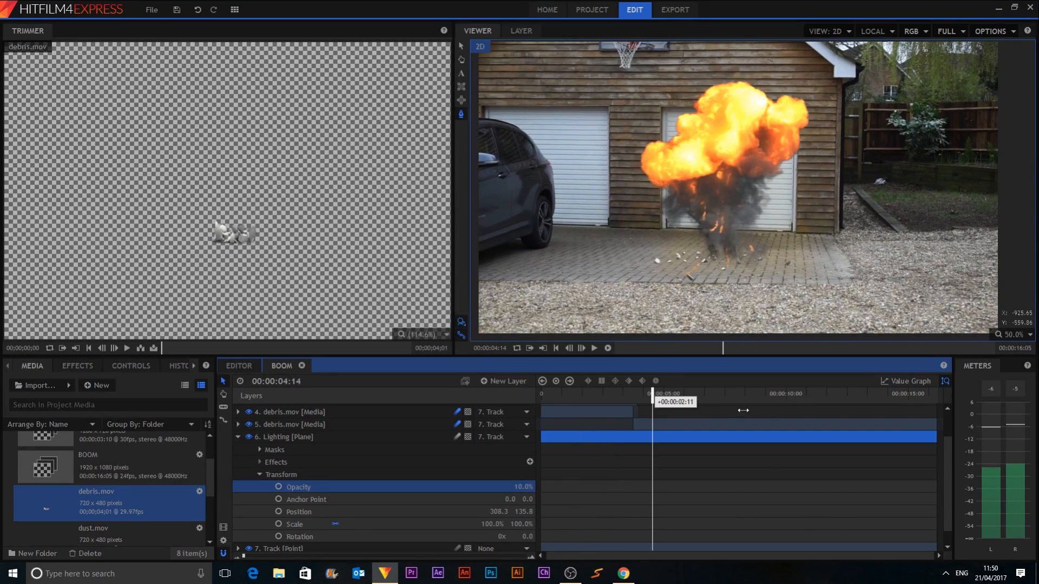
{"action": "left_click_drag", "start_coordinate": [818, 396], "coordinate": [817, 398]}
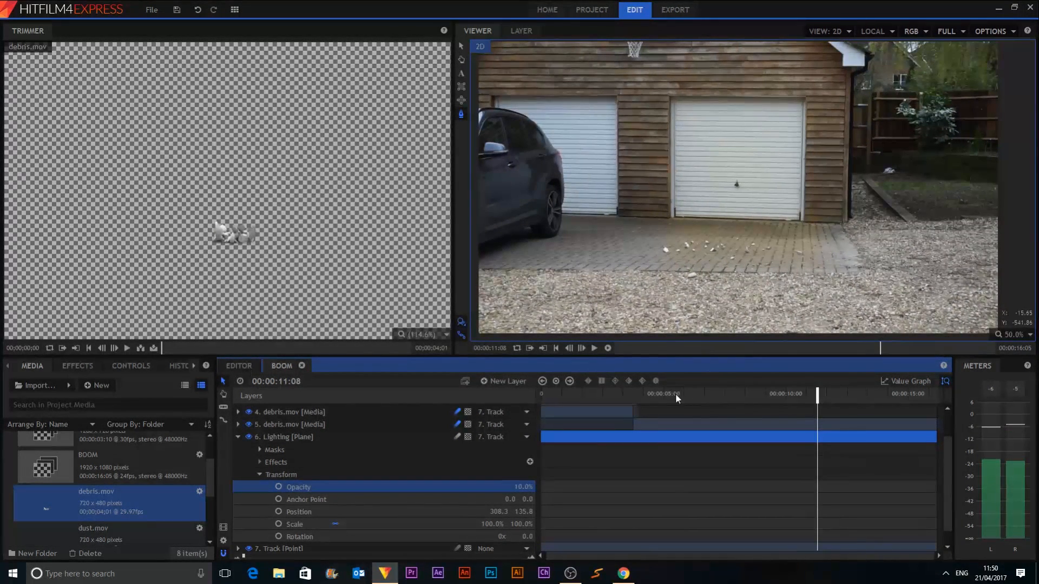
{"action": "left_click_drag", "start_coordinate": [622, 394], "coordinate": [585, 391]}
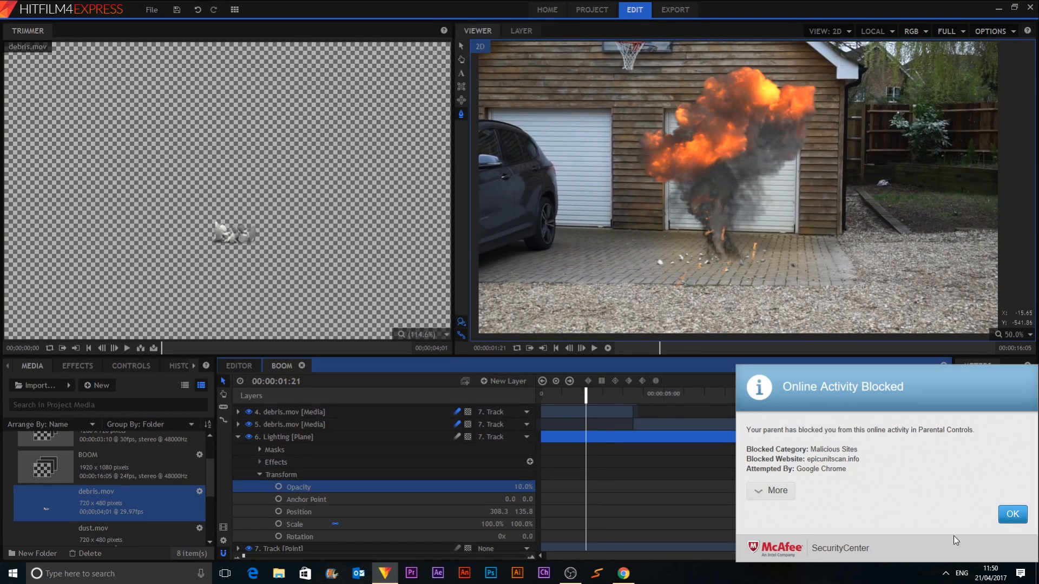
{"action": "left_click", "coordinate": [278, 488]}
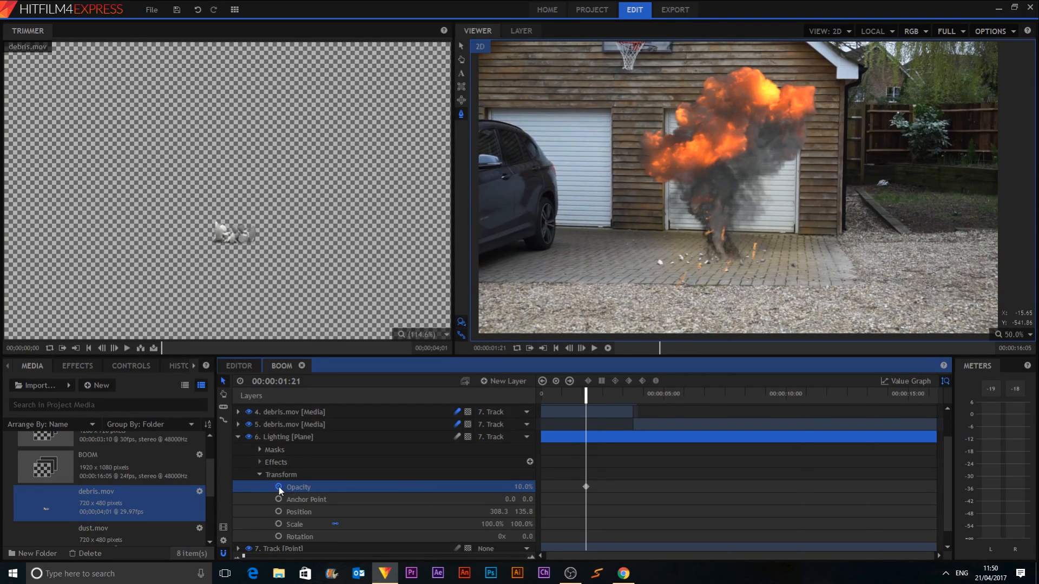
- Keyframe the Lighting plane's opacity at 0% at 00:00:02:20 and give both opacity keyframes smooth interpolation
{"action": "left_click_drag", "start_coordinate": [585, 394], "coordinate": [609, 395]}
{"action": "left_click_drag", "start_coordinate": [523, 487], "coordinate": [508, 487]}
{"action": "left_click_drag", "start_coordinate": [654, 465], "coordinate": [592, 495]}
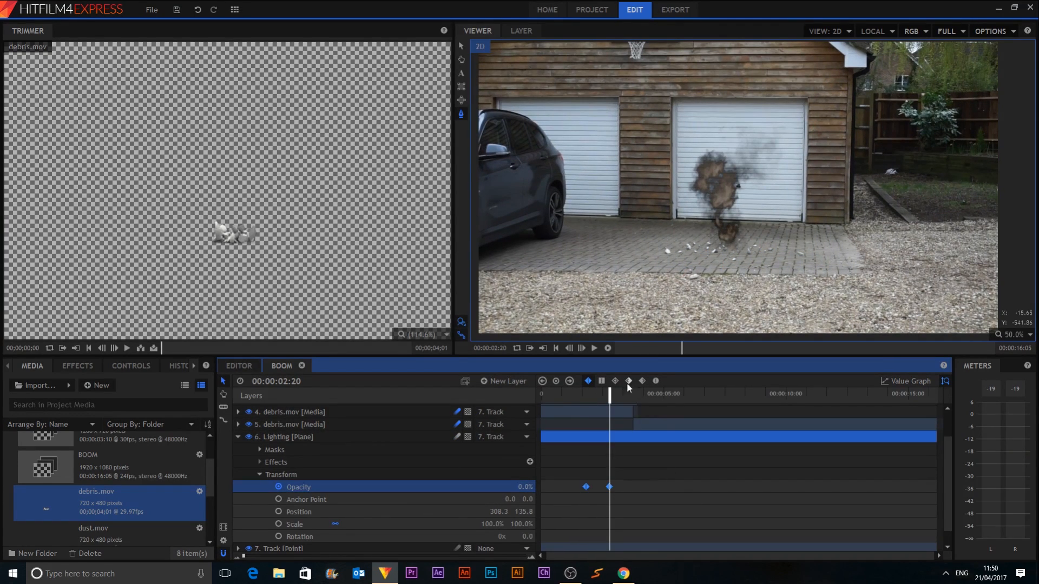
- Play the shot from its start to check the lighting fade, and collapse the Lighting plane's properties
{"action": "left_click", "coordinate": [555, 349]}
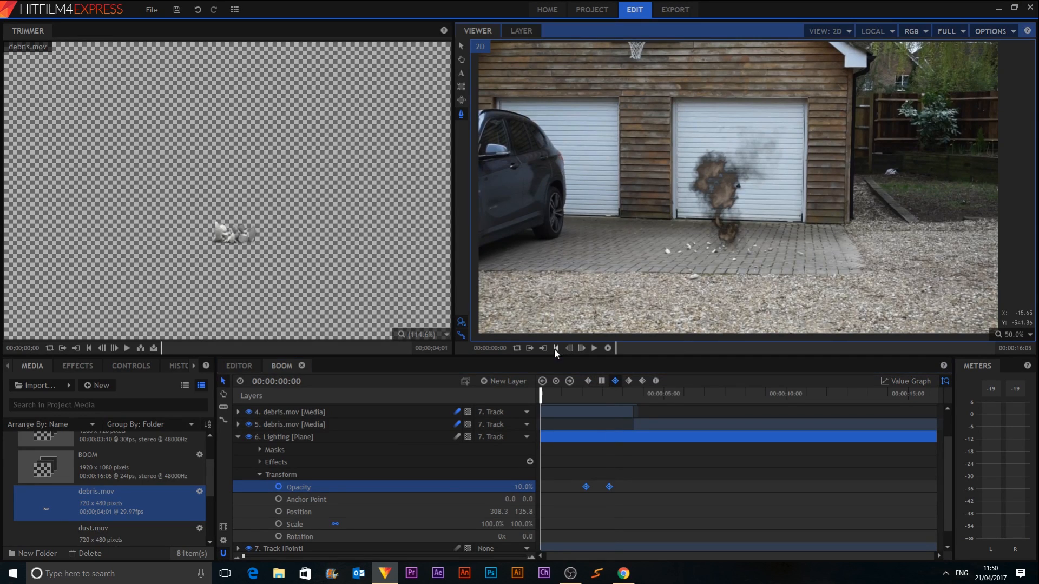
{"action": "left_click", "coordinate": [594, 348]}
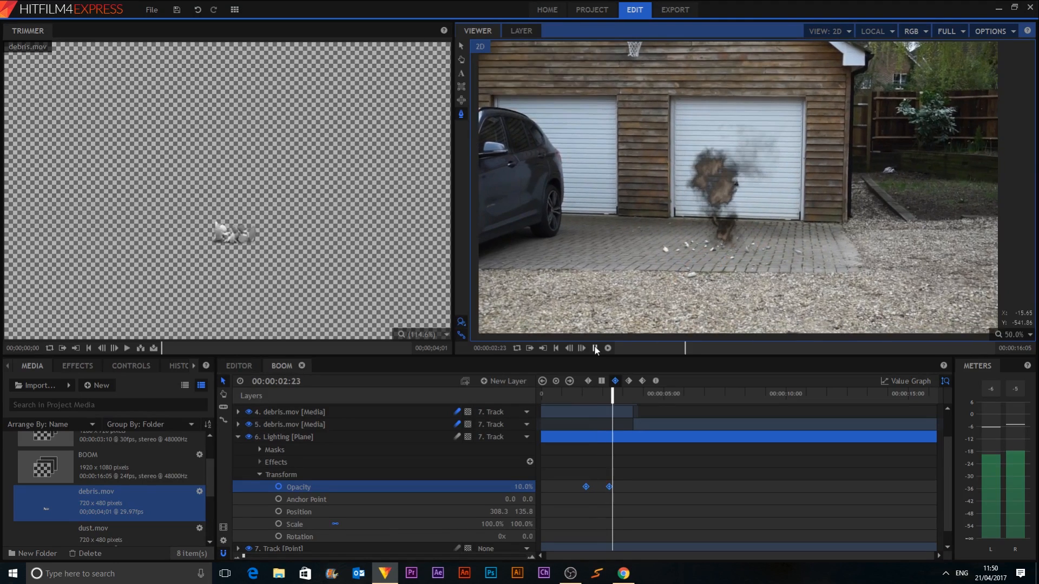
{"action": "left_click", "coordinate": [685, 496]}
{"action": "left_click", "coordinate": [555, 349]}
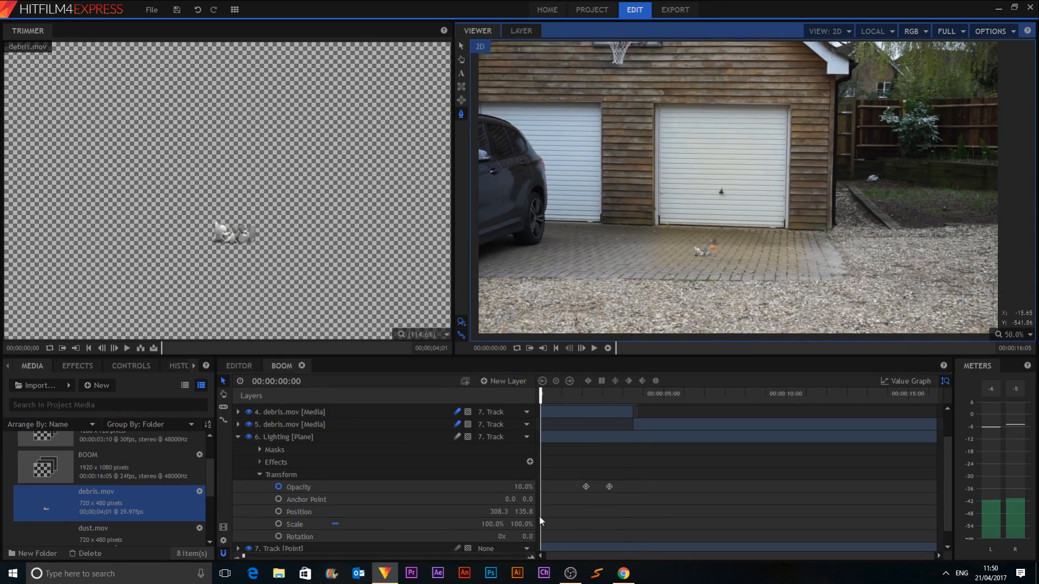
{"action": "left_click", "coordinate": [237, 437]}
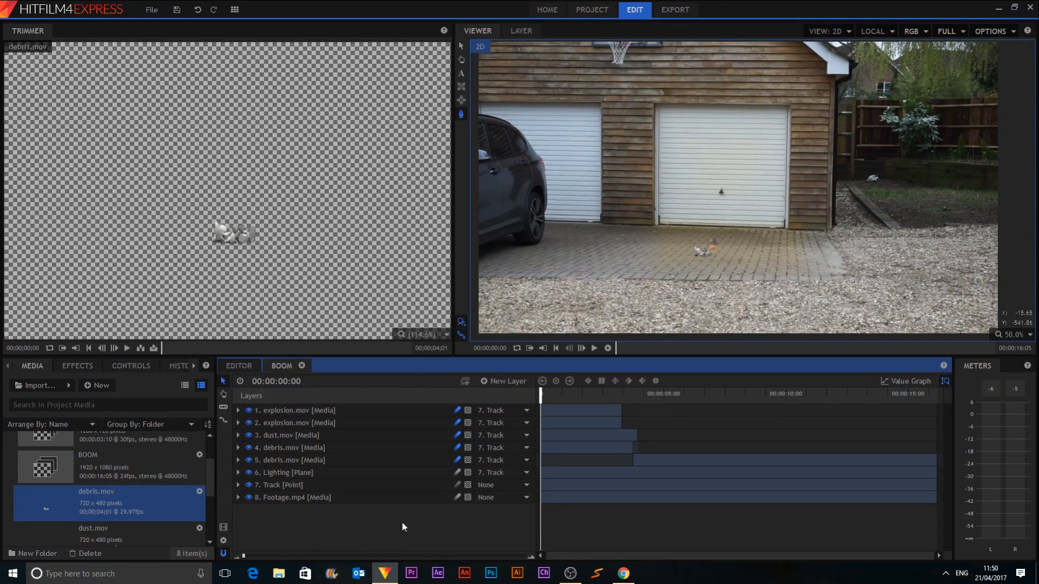
- Enable motion blur on the Lighting plane and leave all layers deselected
{"action": "left_click", "coordinate": [456, 472]}
{"action": "left_click_drag", "start_coordinate": [859, 531], "coordinate": [537, 405]}
{"action": "left_click", "coordinate": [647, 521]}
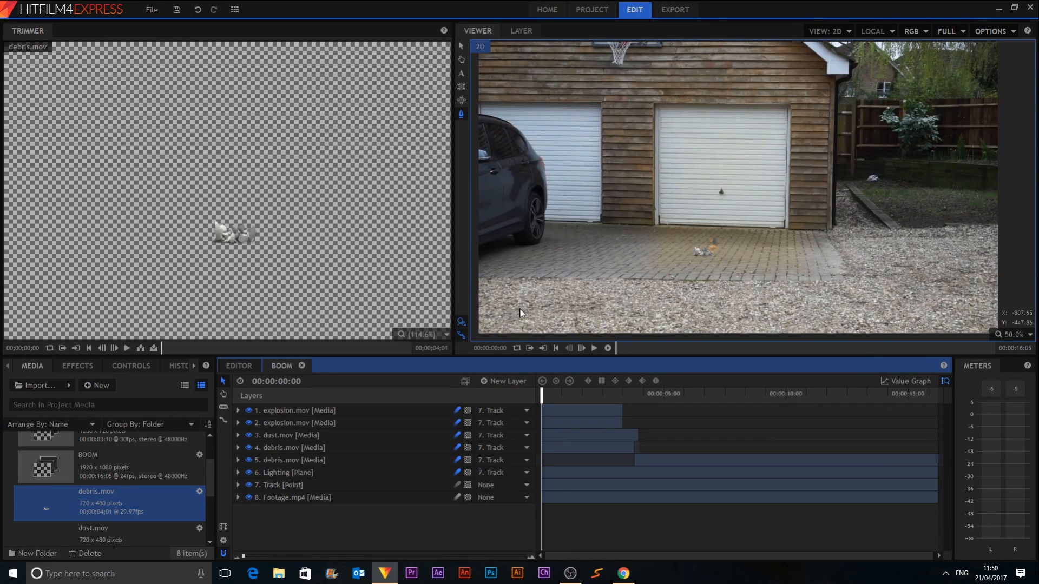
{"action": "left_click", "coordinate": [304, 412]}
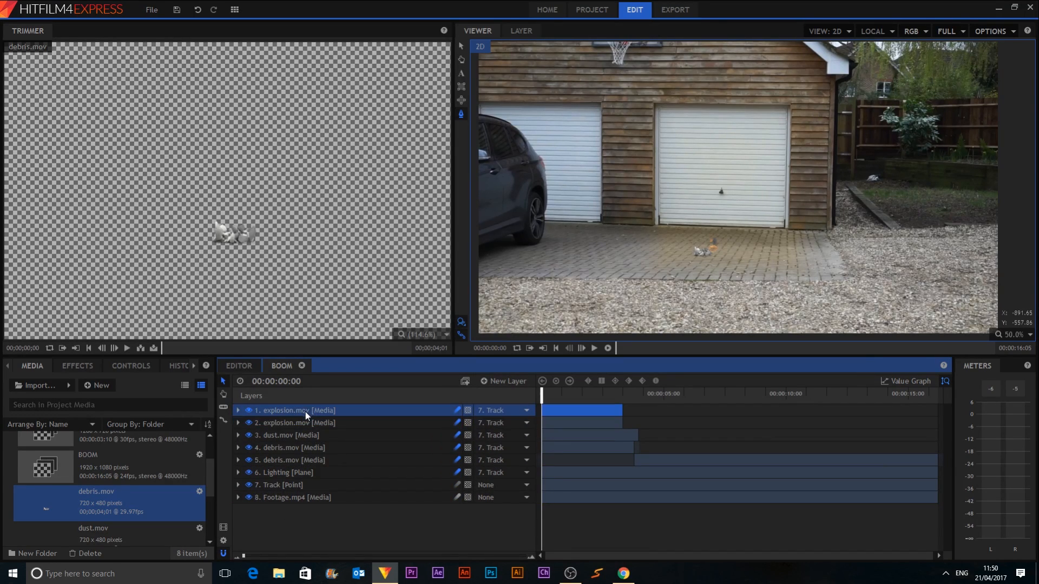
{"action": "left_click", "coordinate": [421, 524]}
{"action": "scroll", "coordinate": [102, 478], "scroll_direction": "up", "scroll_amount": 3}
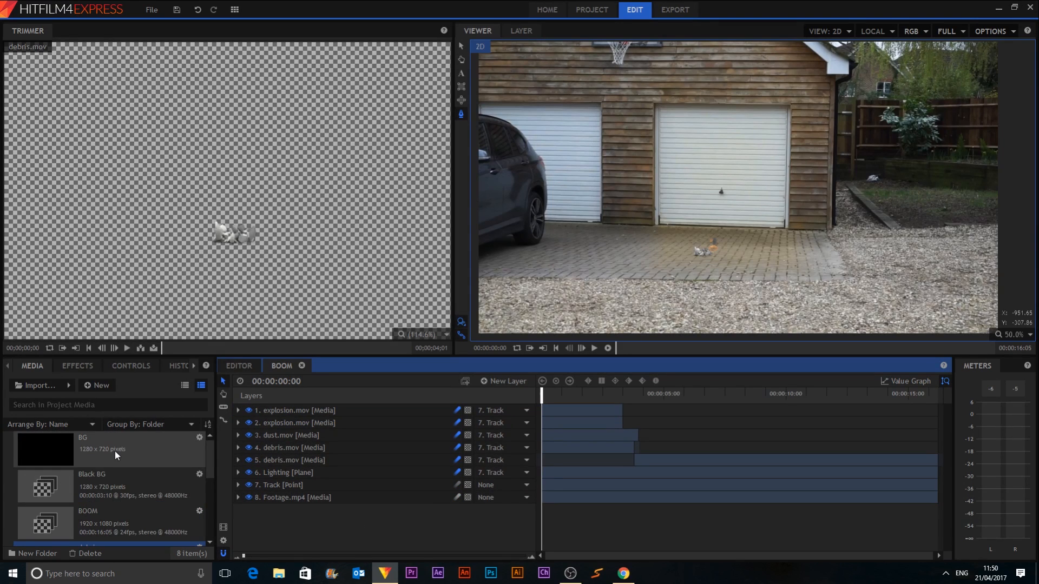
{"action": "left_click", "coordinate": [103, 494]}
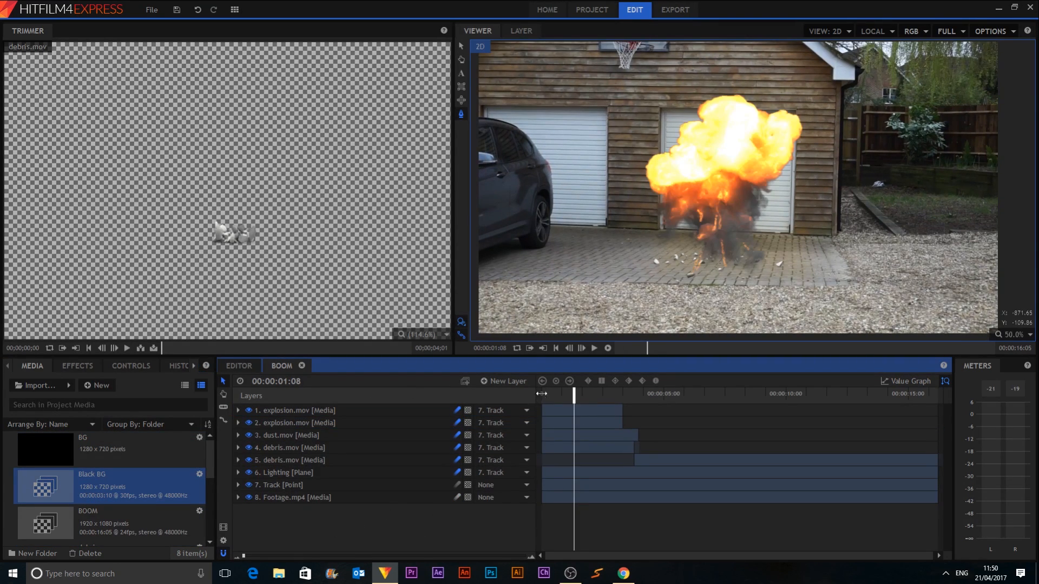